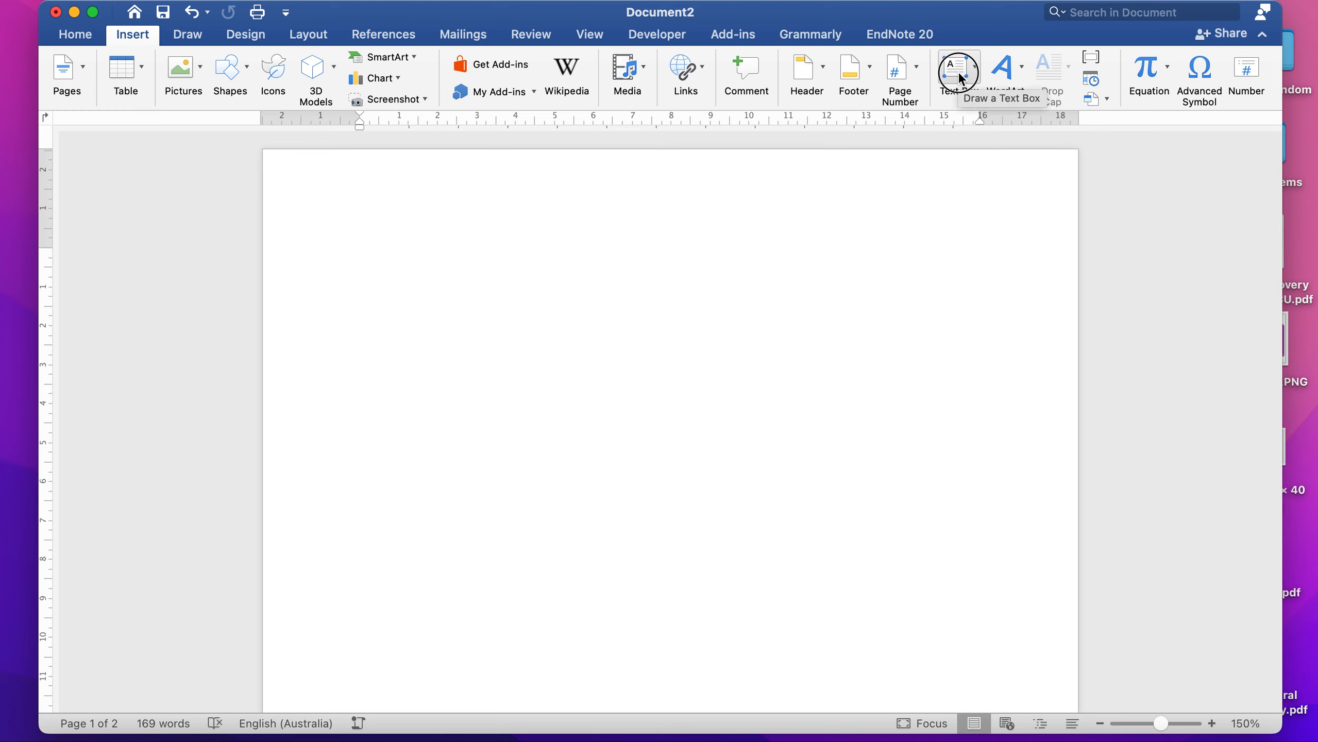
# Bring up the Text Box choices on the Insert tab at the top of the assignment
pyautogui.click(959, 78)
# Draw a text box over the blank lines above Question 1 and paste the student details into it
pyautogui.click(456, 385)
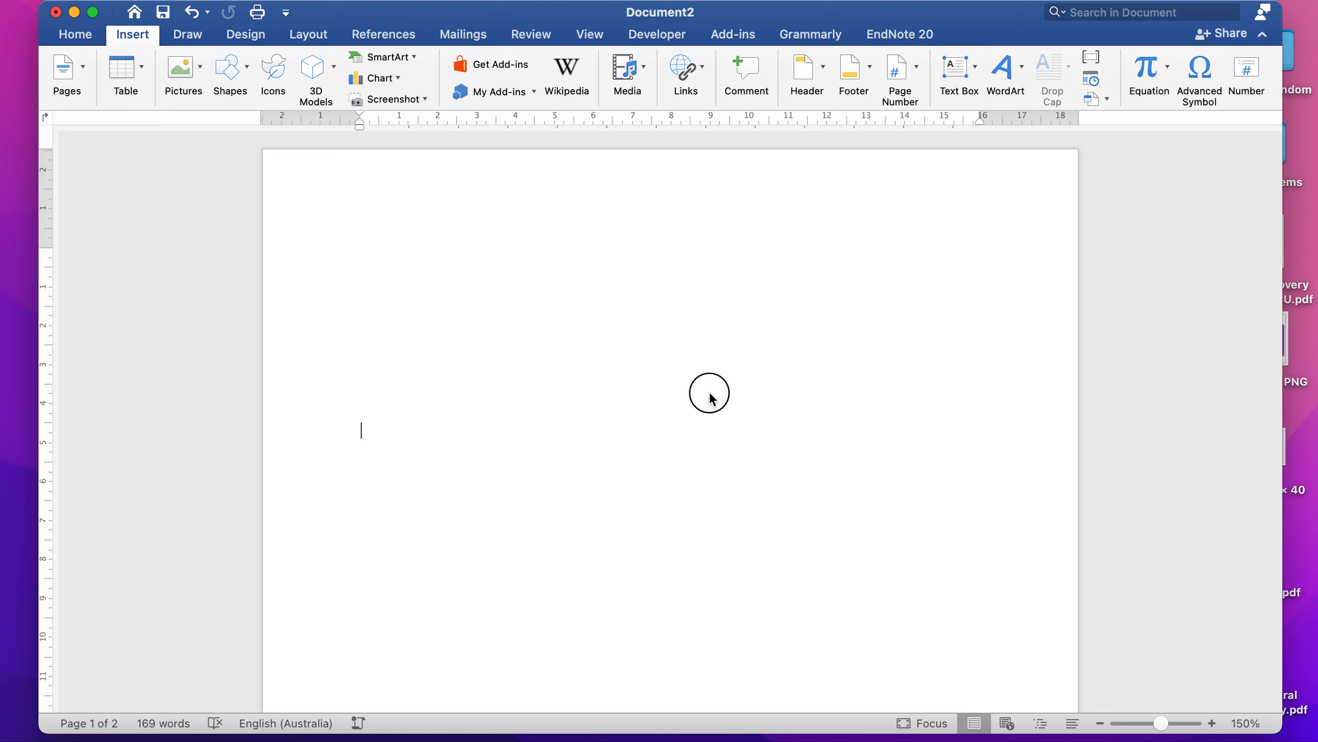
pyautogui.moveTo(533, 421); pyautogui.dragTo(732, 613)
pyautogui.click(957, 76)
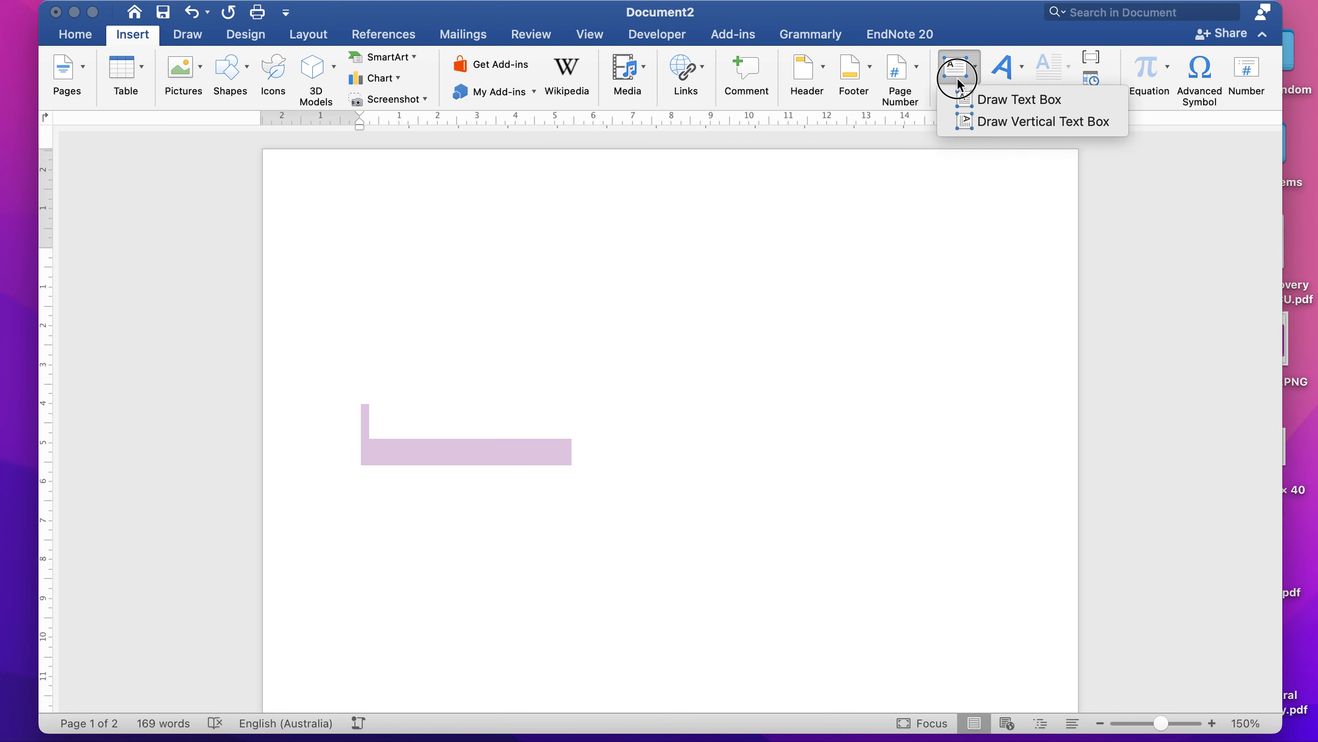
pyautogui.click(1007, 99)
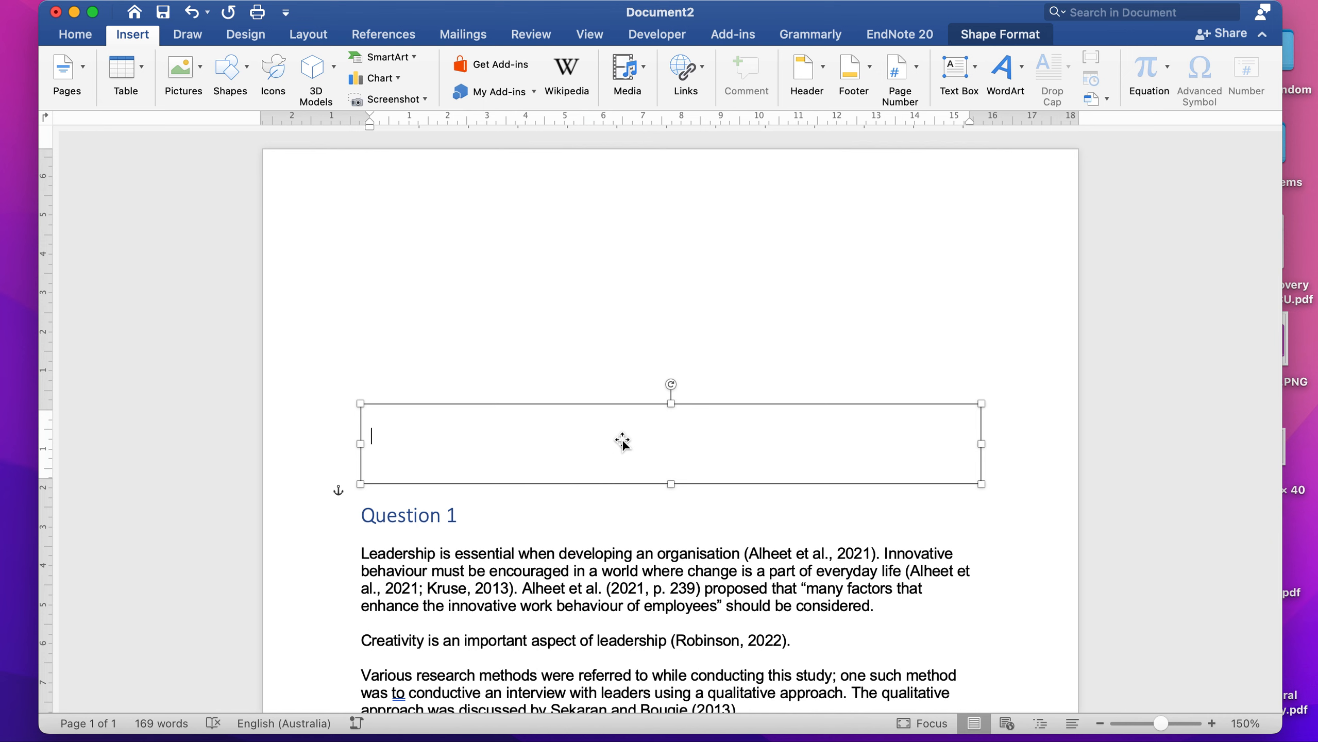
pyautogui.write('Name: Julie Edwards Student Number: 12345 Subject: Leadership Date: 26 November 2022')
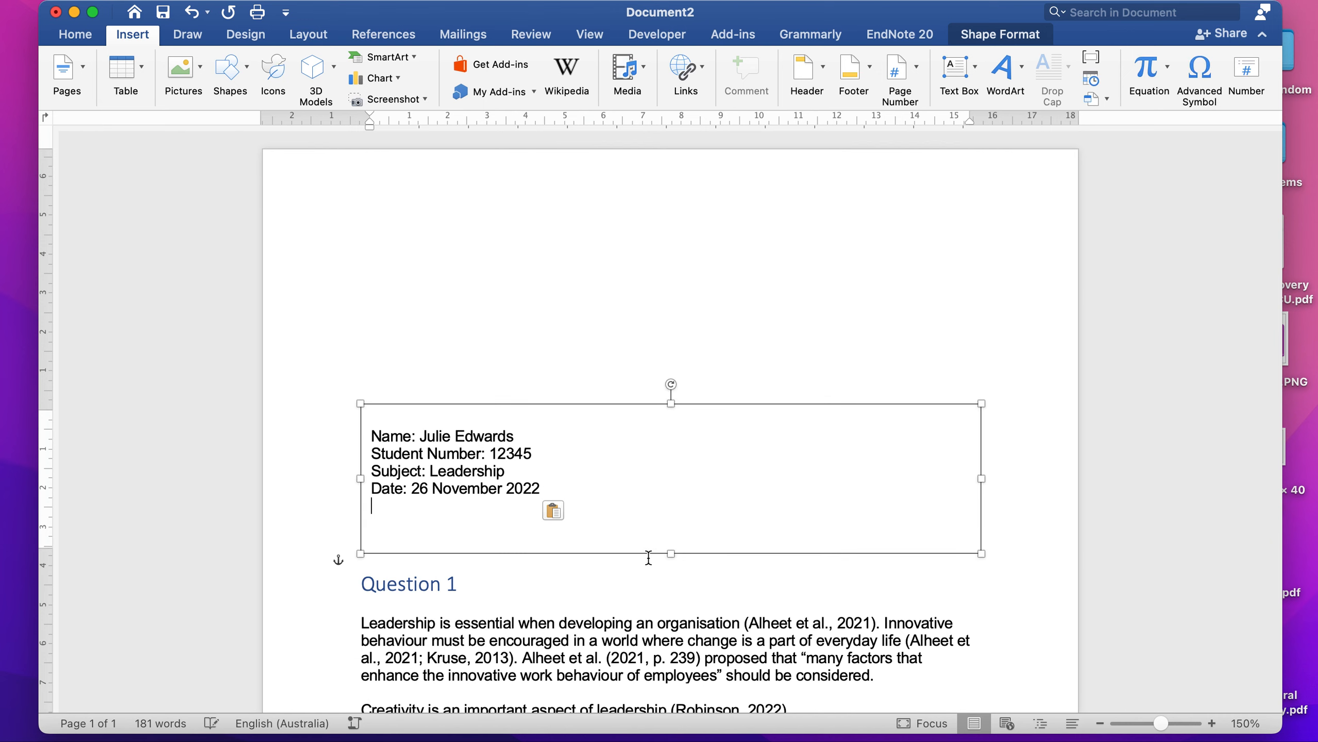
pyautogui.scroll(-5, 356, 580)
pyautogui.scroll(5, 356, 580)
pyautogui.scroll(-3, 356, 580)
pyautogui.click(359, 521)
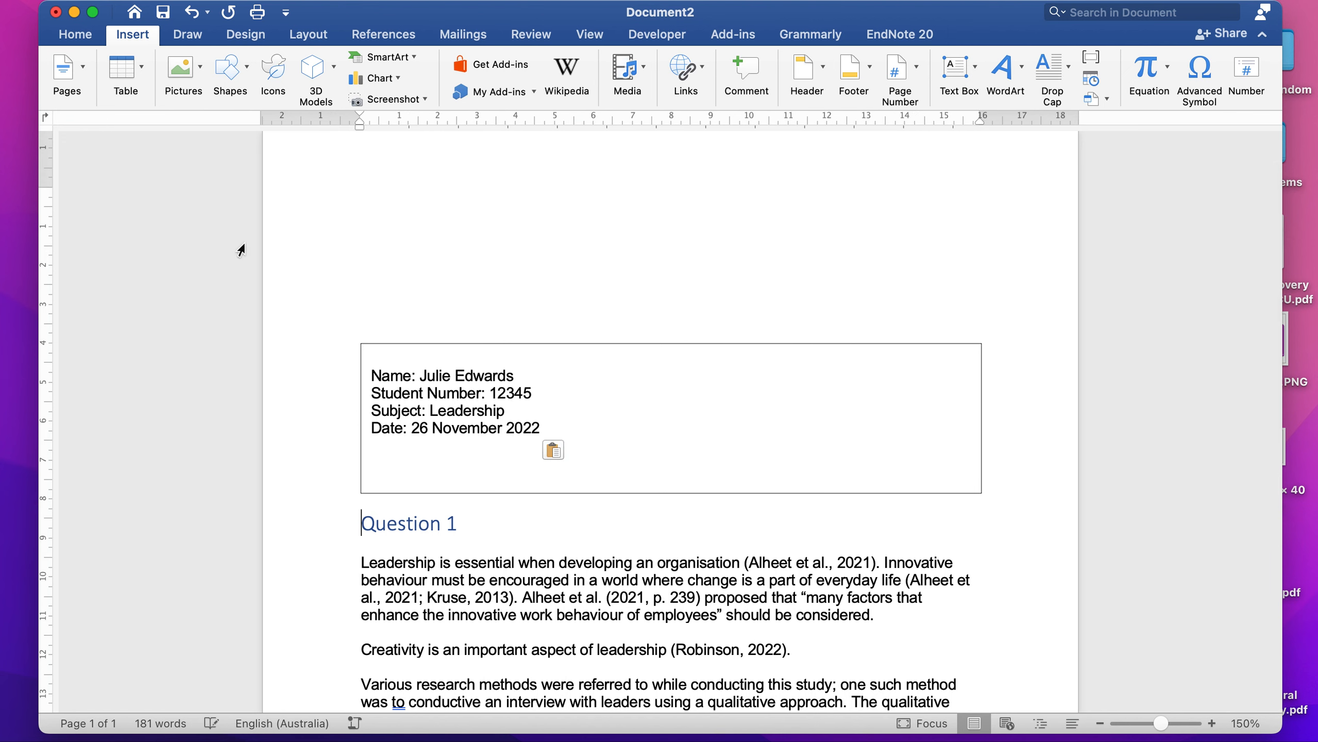
pyautogui.click(83, 63)
# Insert a page break before the details box and move the box back up onto page one
pyautogui.click(120, 143)
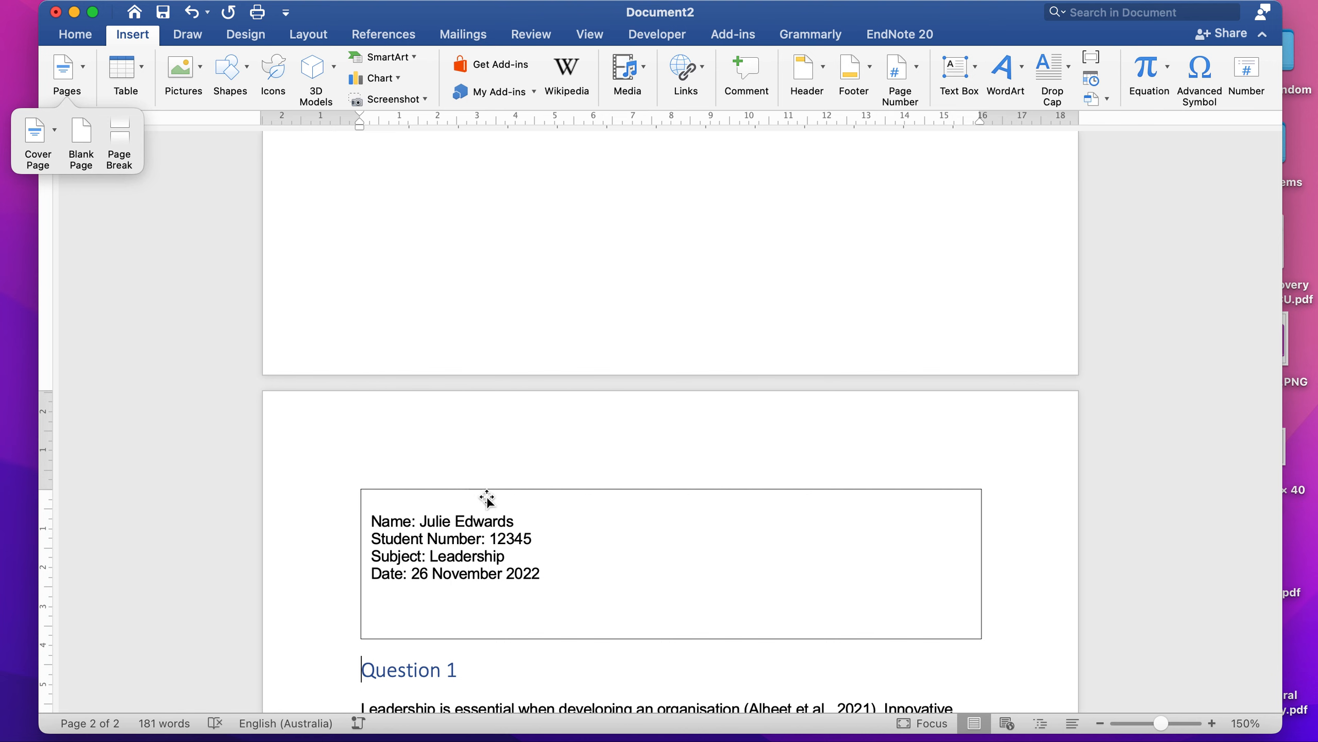
pyautogui.moveTo(526, 500); pyautogui.dragTo(529, 212)
pyautogui.scroll(8, 509, 286)
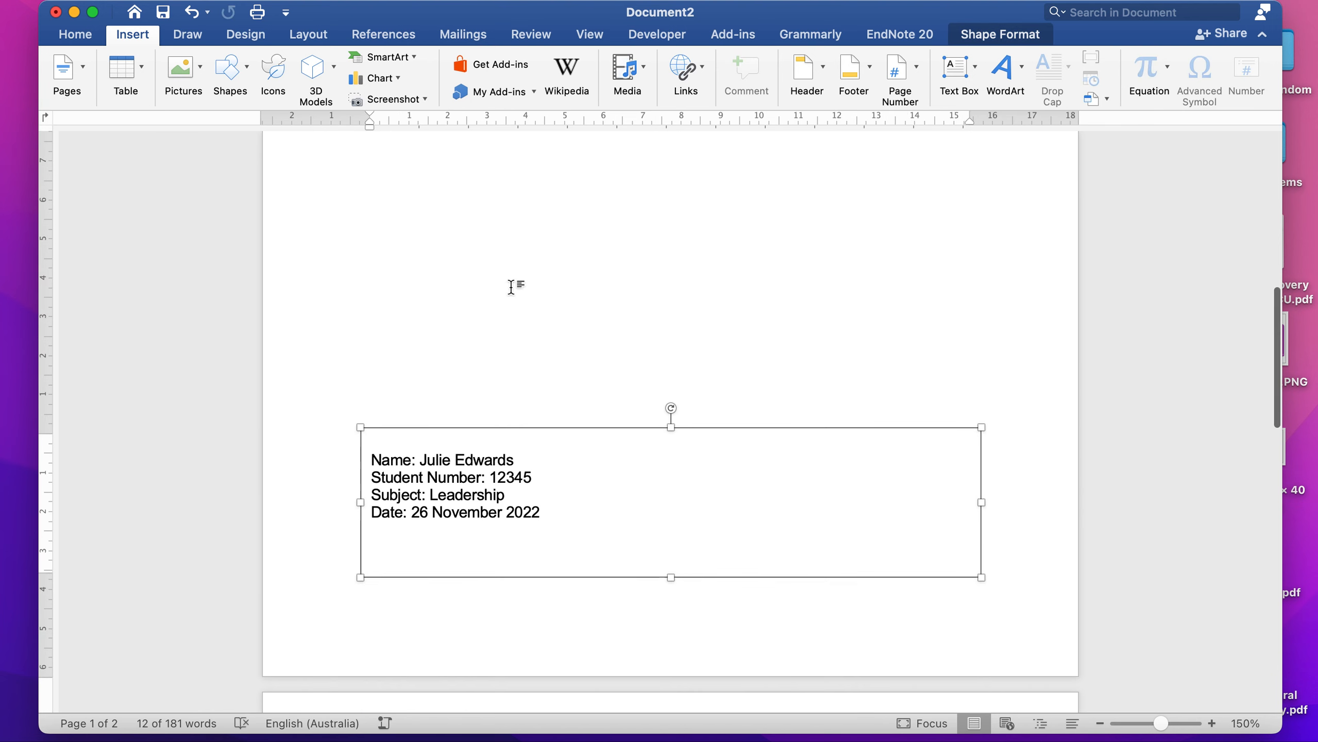
pyautogui.moveTo(597, 536); pyautogui.dragTo(604, 241)
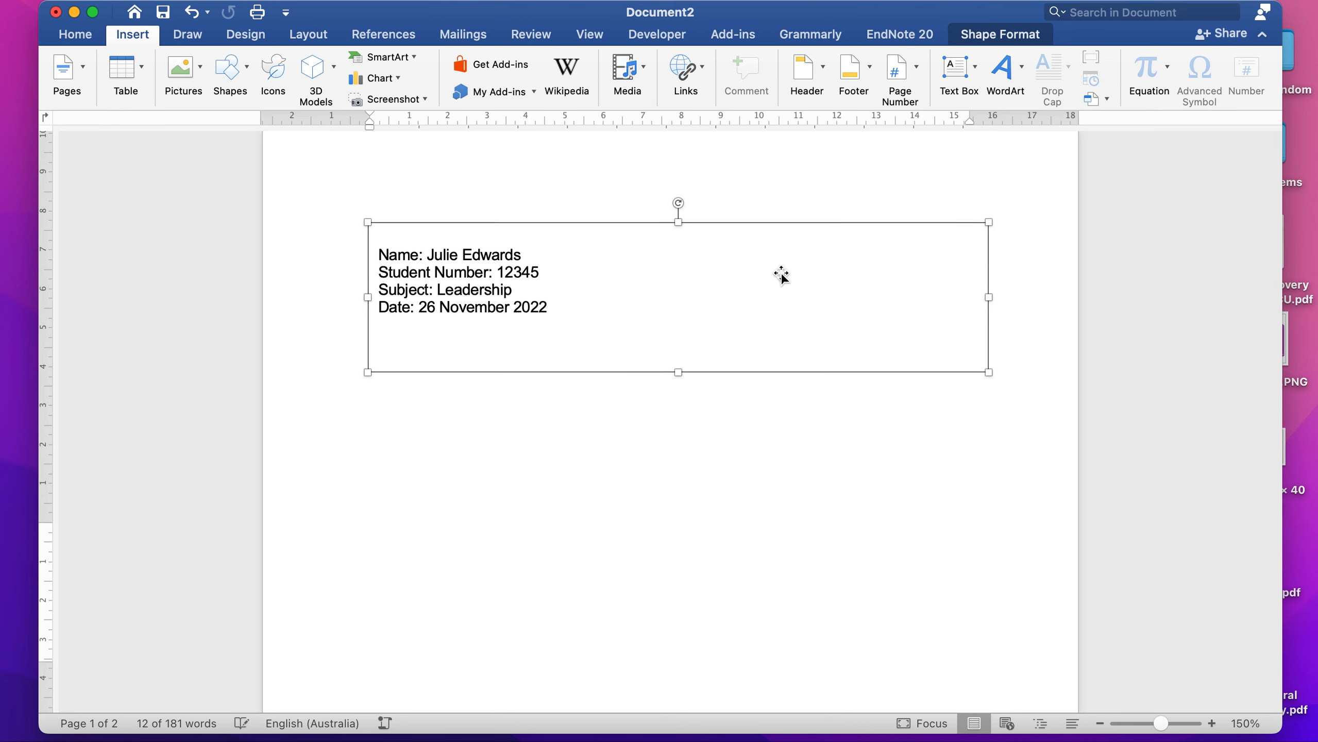
# Narrow the details box to about 6.66 cm, move it toward the page centre, and select its four lines
pyautogui.moveTo(992, 297); pyautogui.dragTo(627, 315)
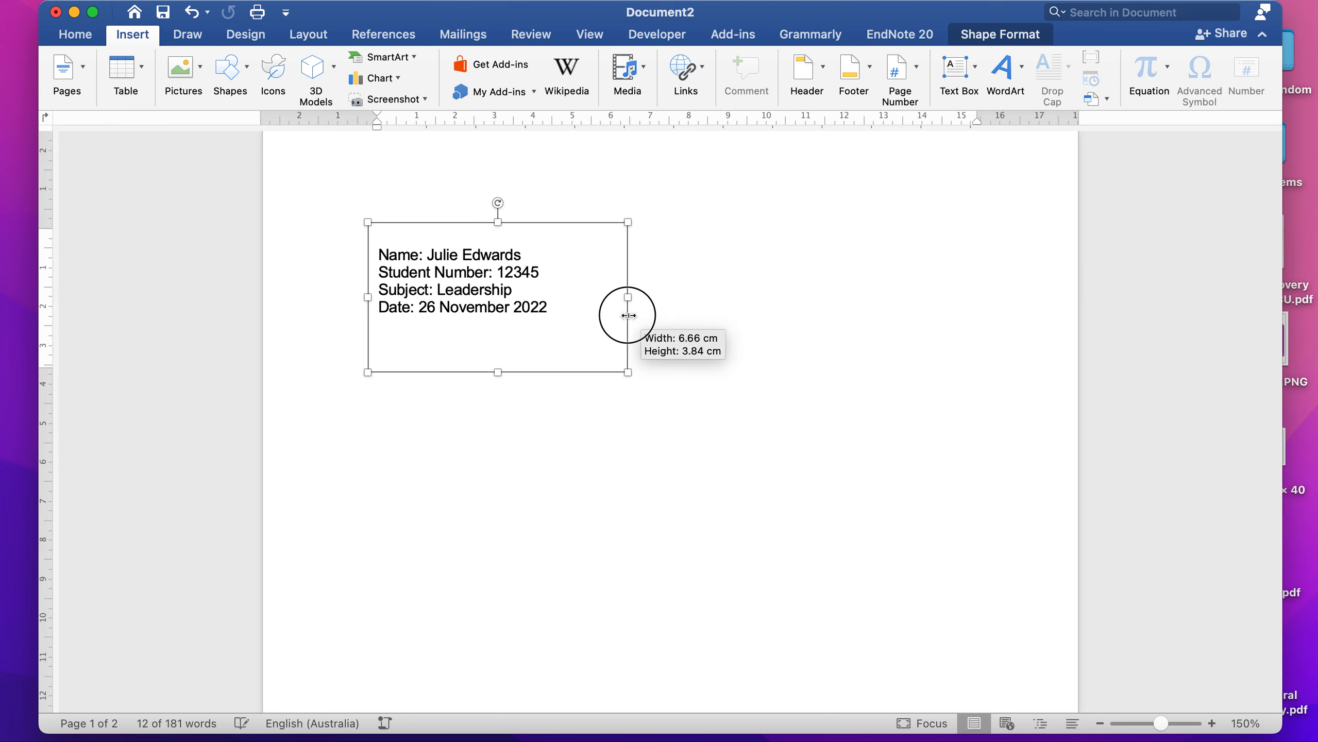
pyautogui.click(483, 351)
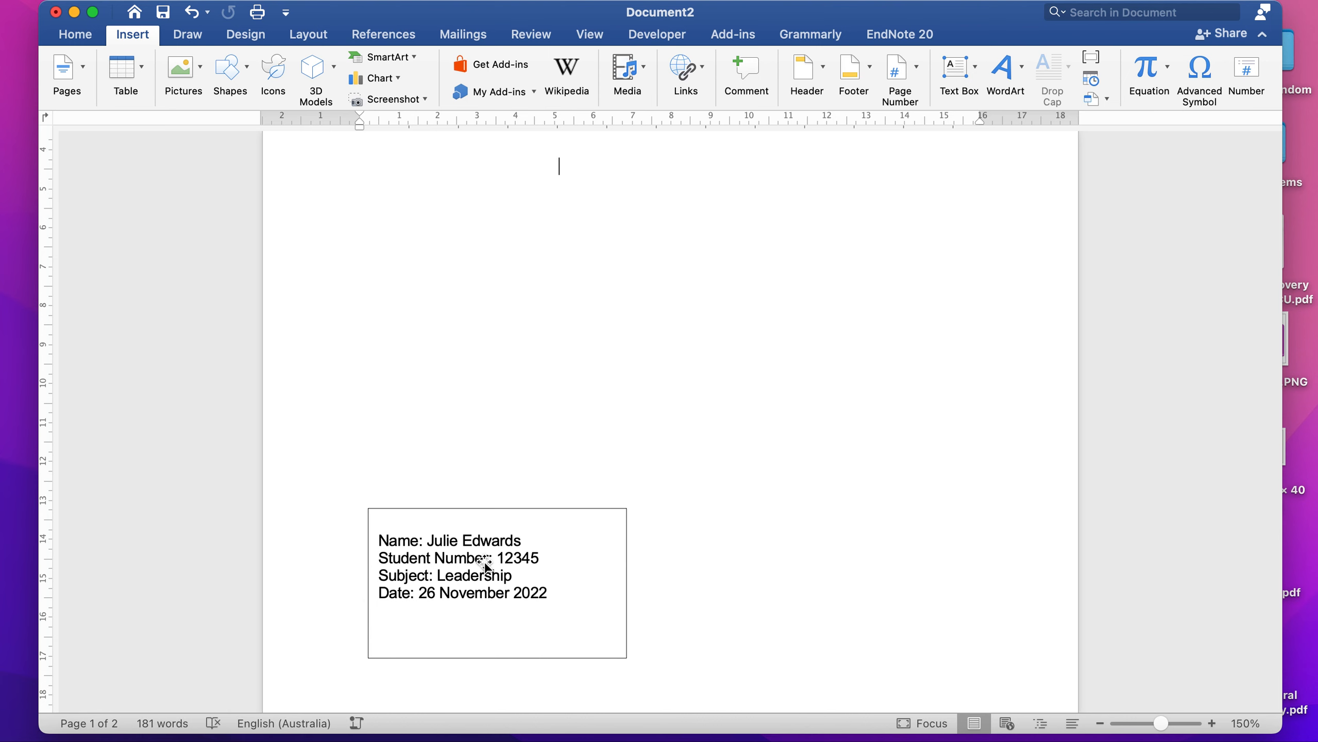
pyautogui.moveTo(481, 561); pyautogui.dragTo(612, 374)
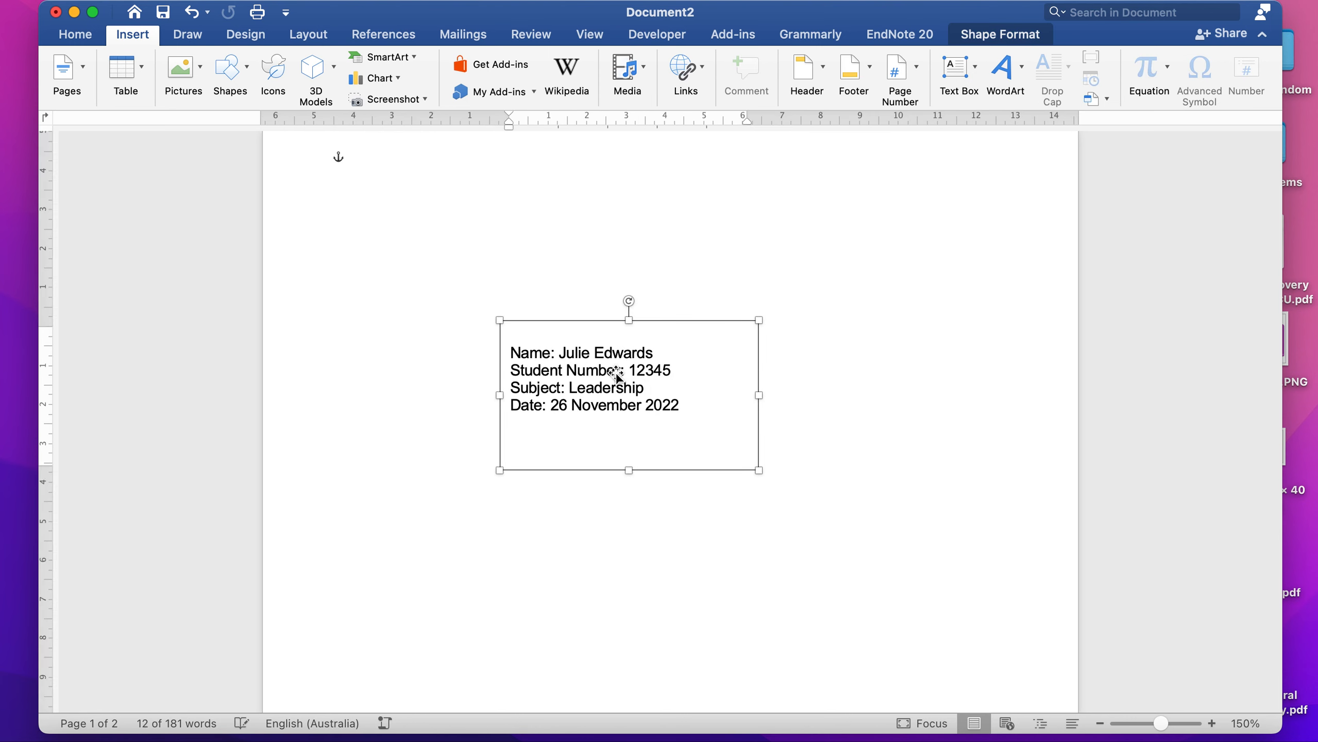
pyautogui.click(679, 399)
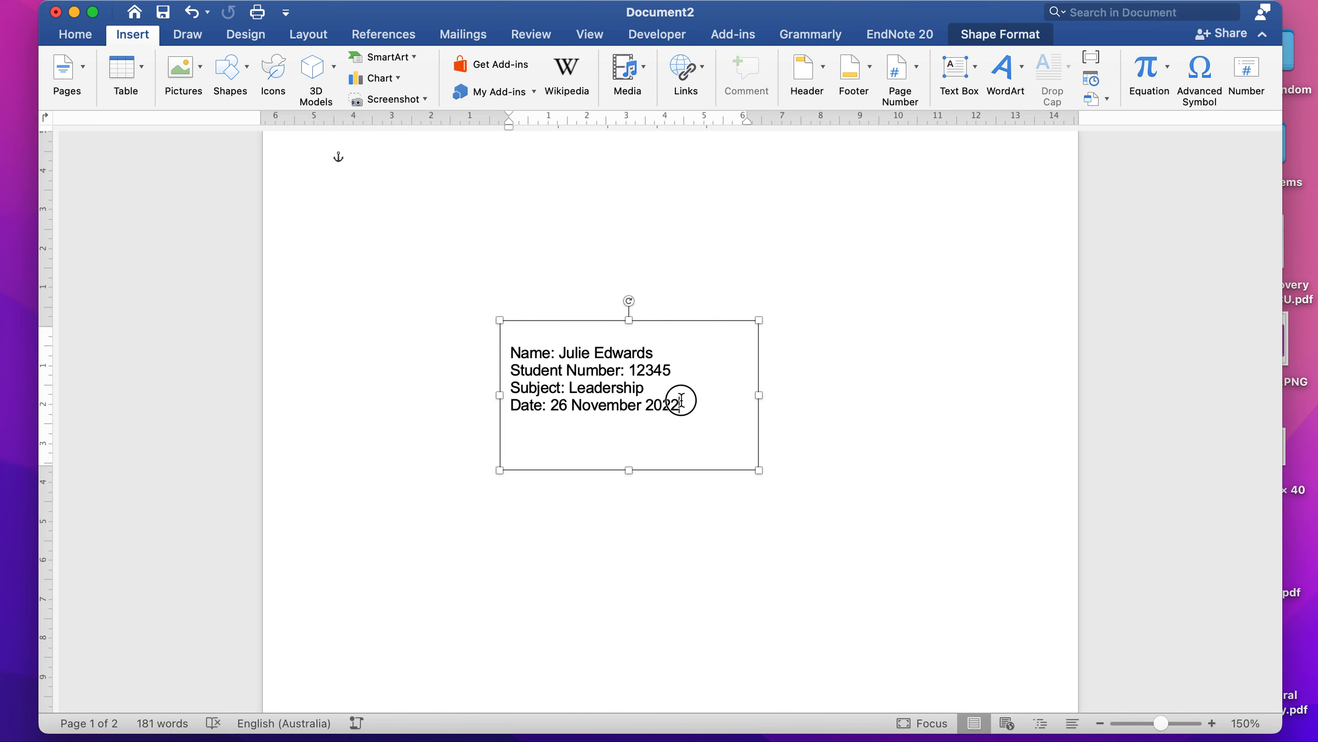
pyautogui.moveTo(680, 400); pyautogui.dragTo(518, 347)
pyautogui.click(87, 38)
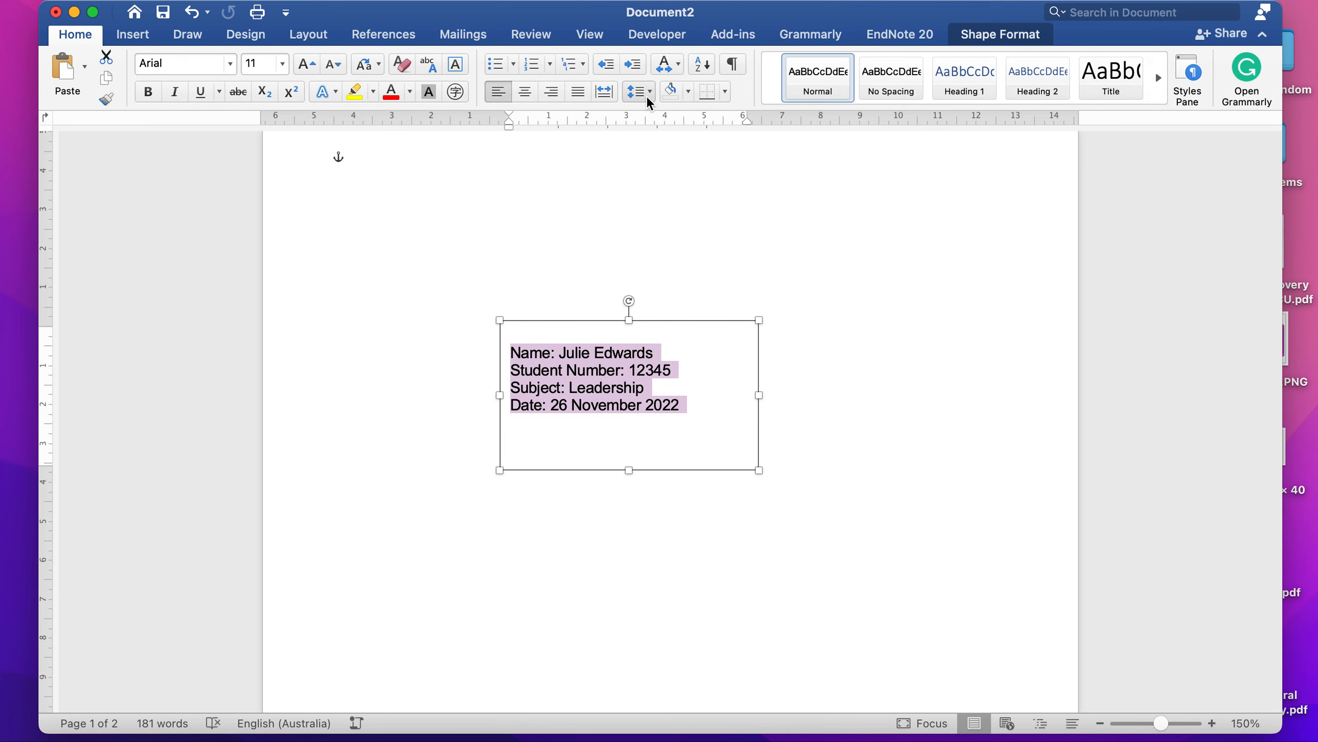
# Set the student details to 1.5 line spacing and tab each value into a second column
pyautogui.click(645, 96)
pyautogui.click(655, 162)
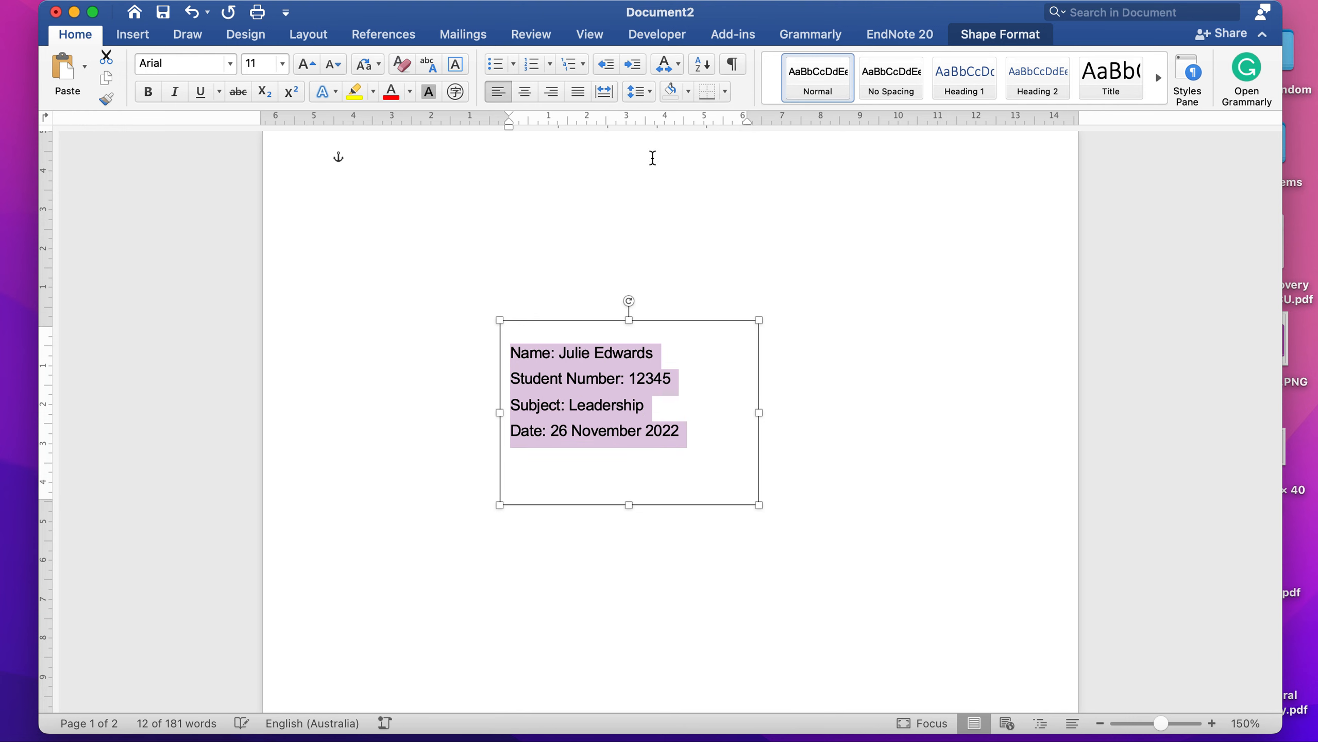
pyautogui.click(556, 353)
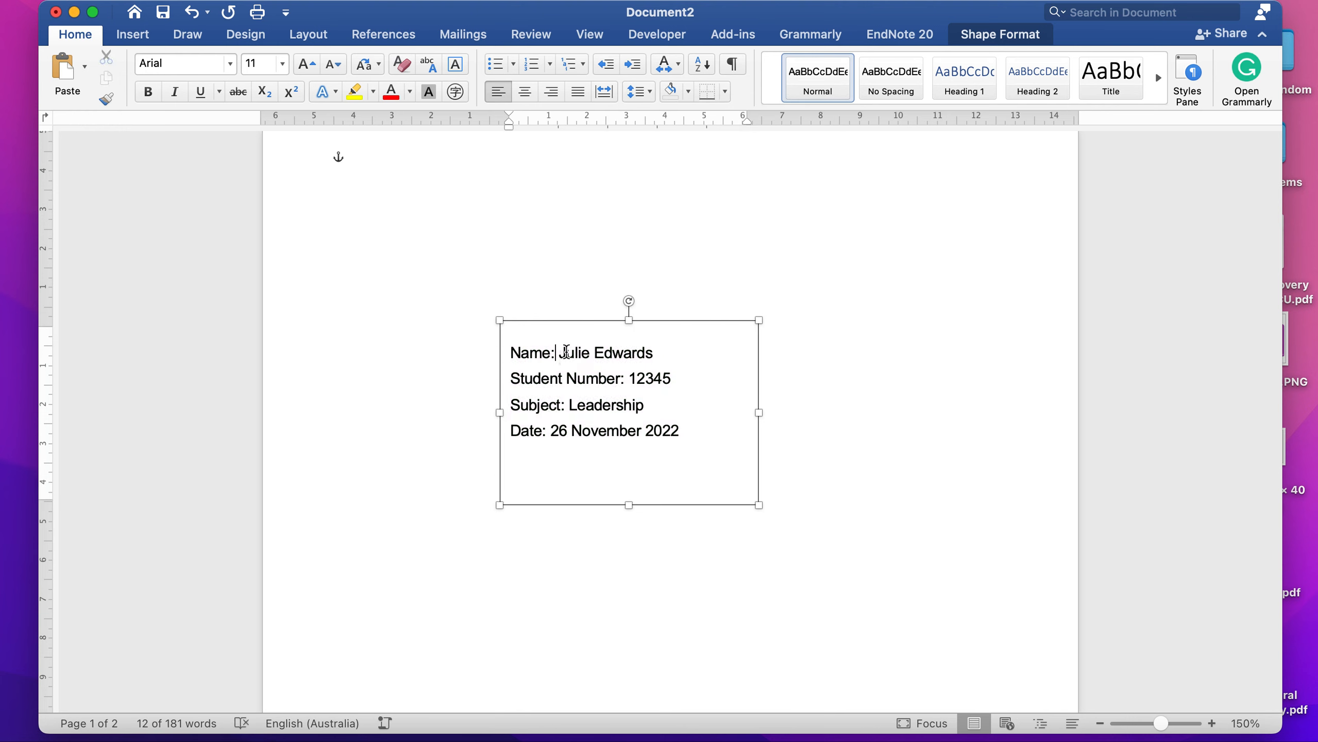
pyautogui.press('Tab')
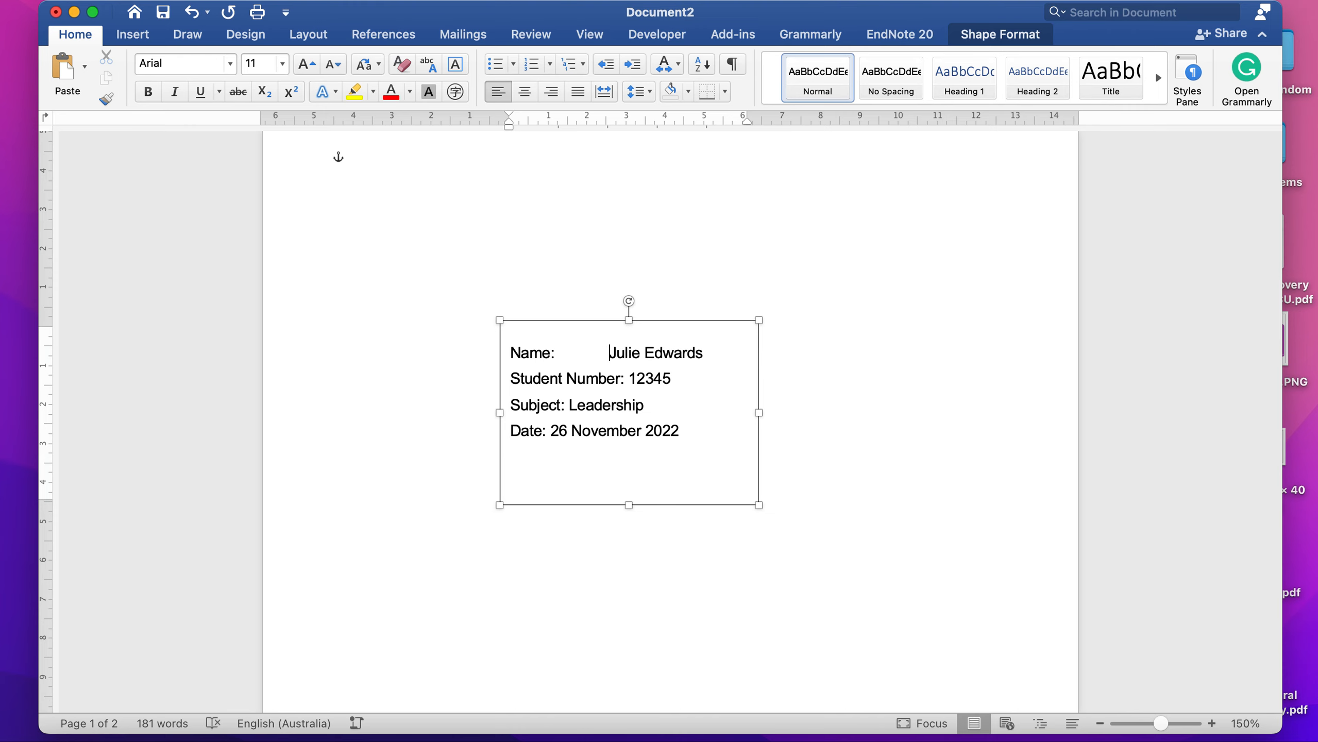
pyautogui.press('Tab')
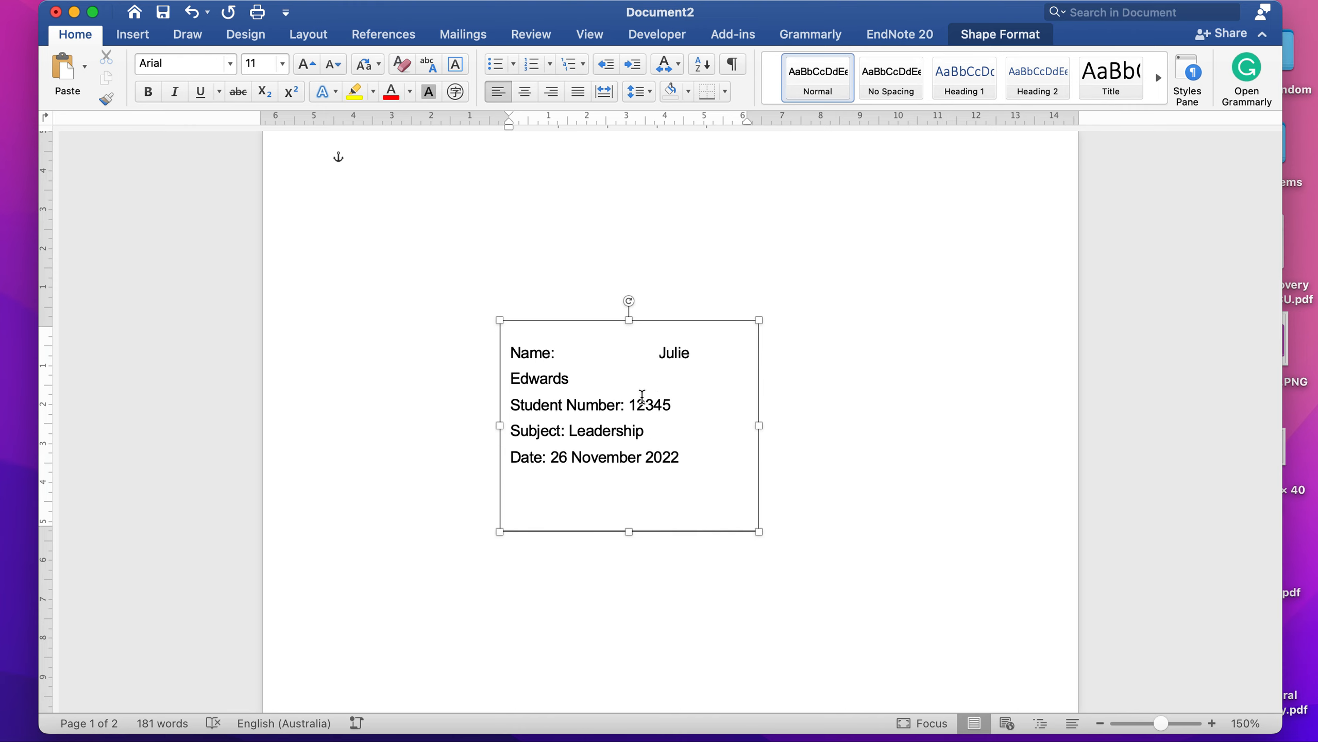
pyautogui.click(633, 404)
pyautogui.press('Tab')
pyautogui.click(571, 430)
pyautogui.press('Tab')
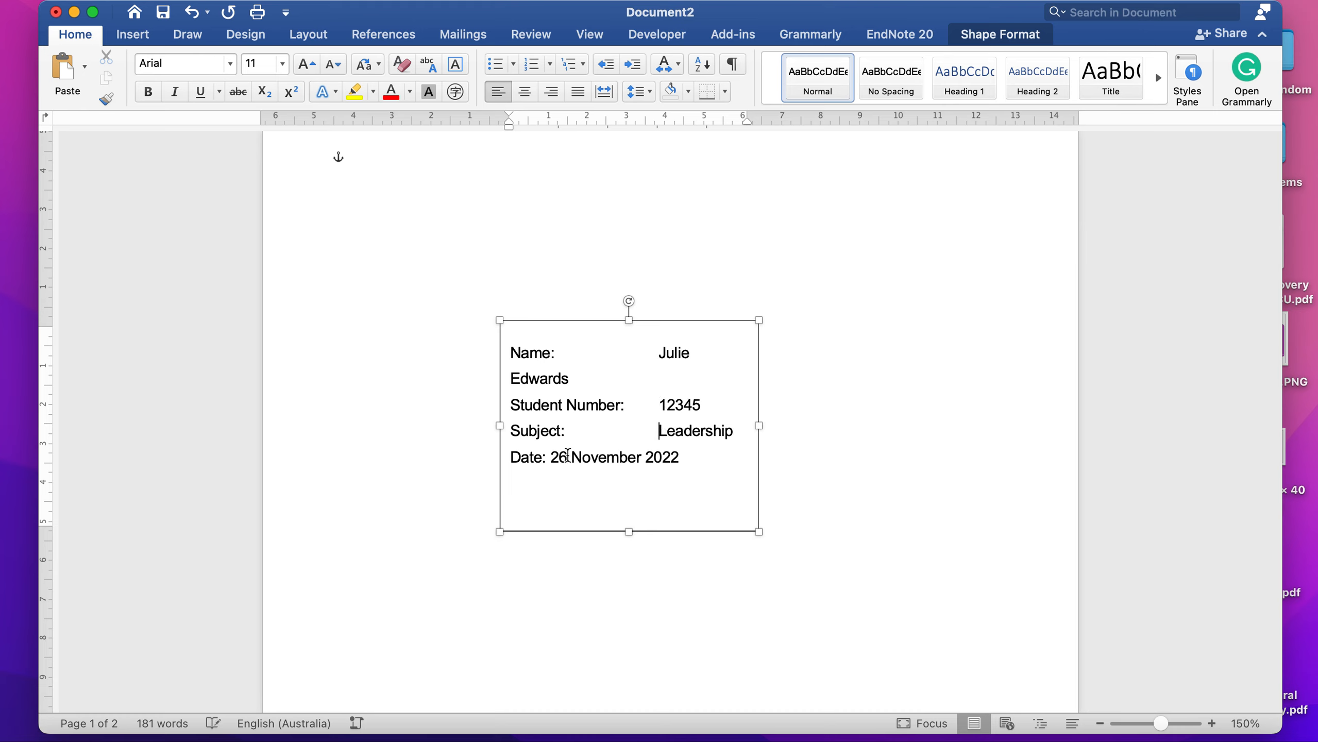
pyautogui.press('Tab')
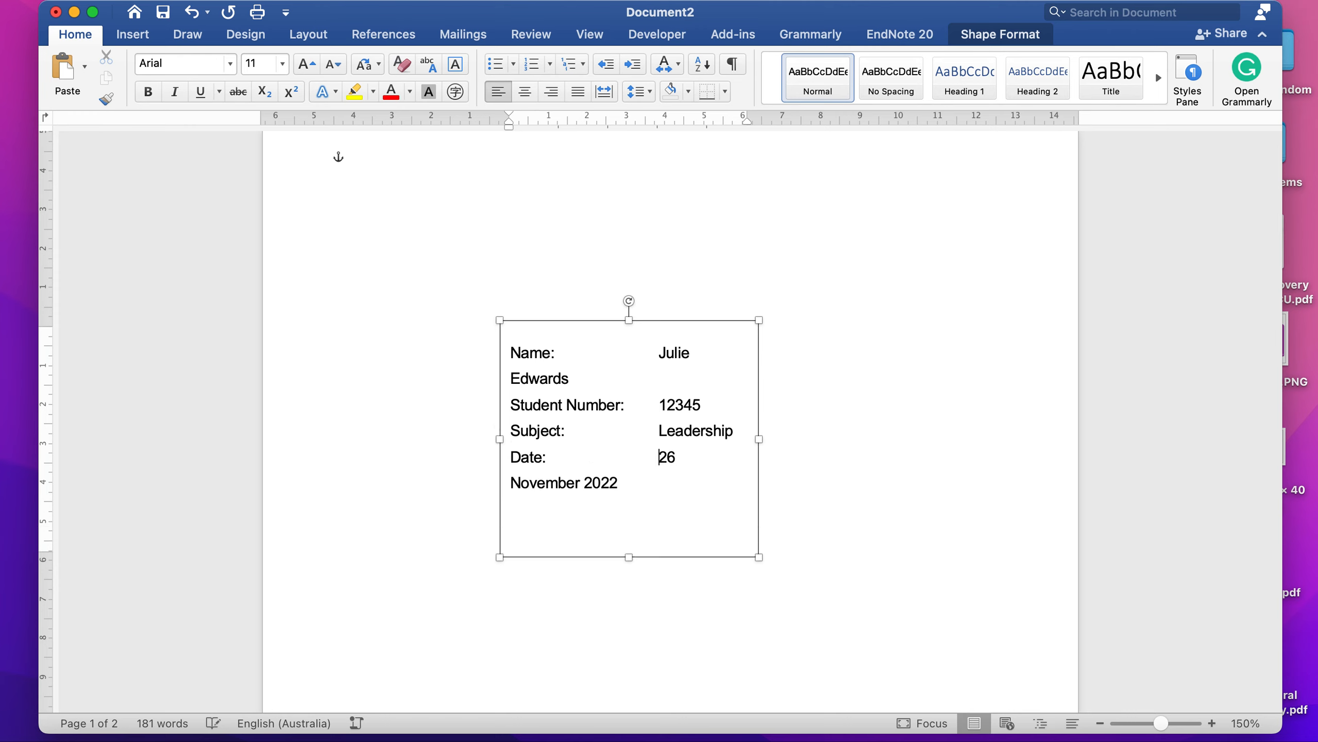
# Resize the details box to about 9.31 cm by 3.81 cm to fit its text
pyautogui.moveTo(762, 438); pyautogui.dragTo(863, 434)
pyautogui.moveTo(679, 506); pyautogui.dragTo(679, 465)
pyautogui.click(812, 551)
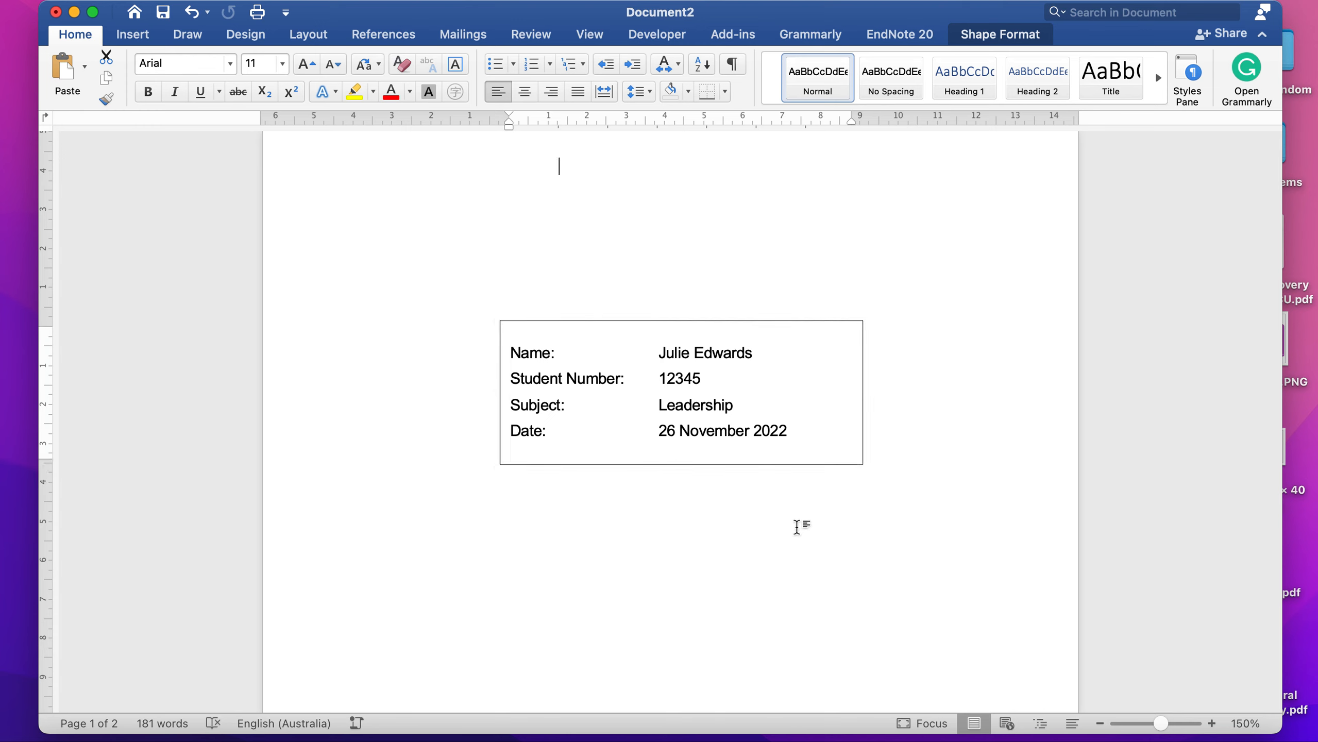
pyautogui.click(699, 442)
# Nudge the details box slightly lower and zoom out to see the whole cover page
pyautogui.click(659, 464)
pyautogui.moveTo(658, 464); pyautogui.dragTo(660, 526)
pyautogui.click(906, 450)
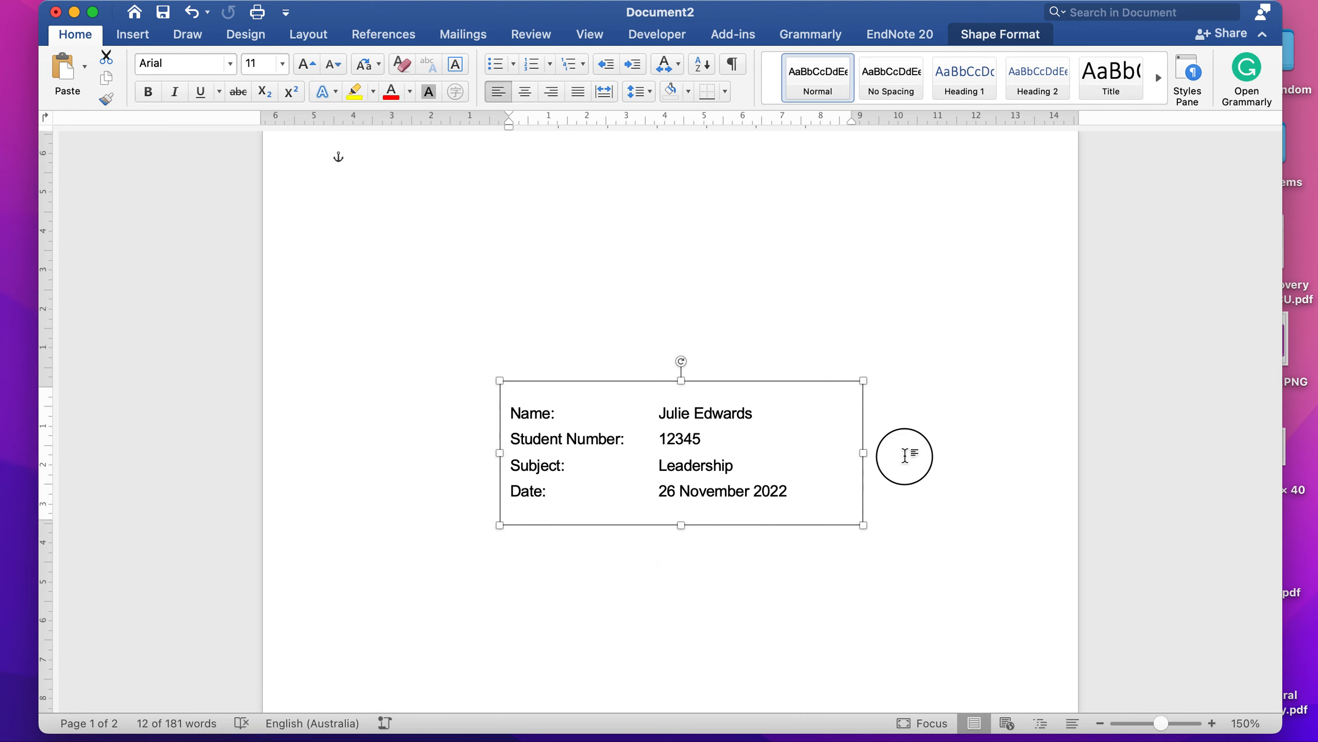
pyautogui.click(908, 452)
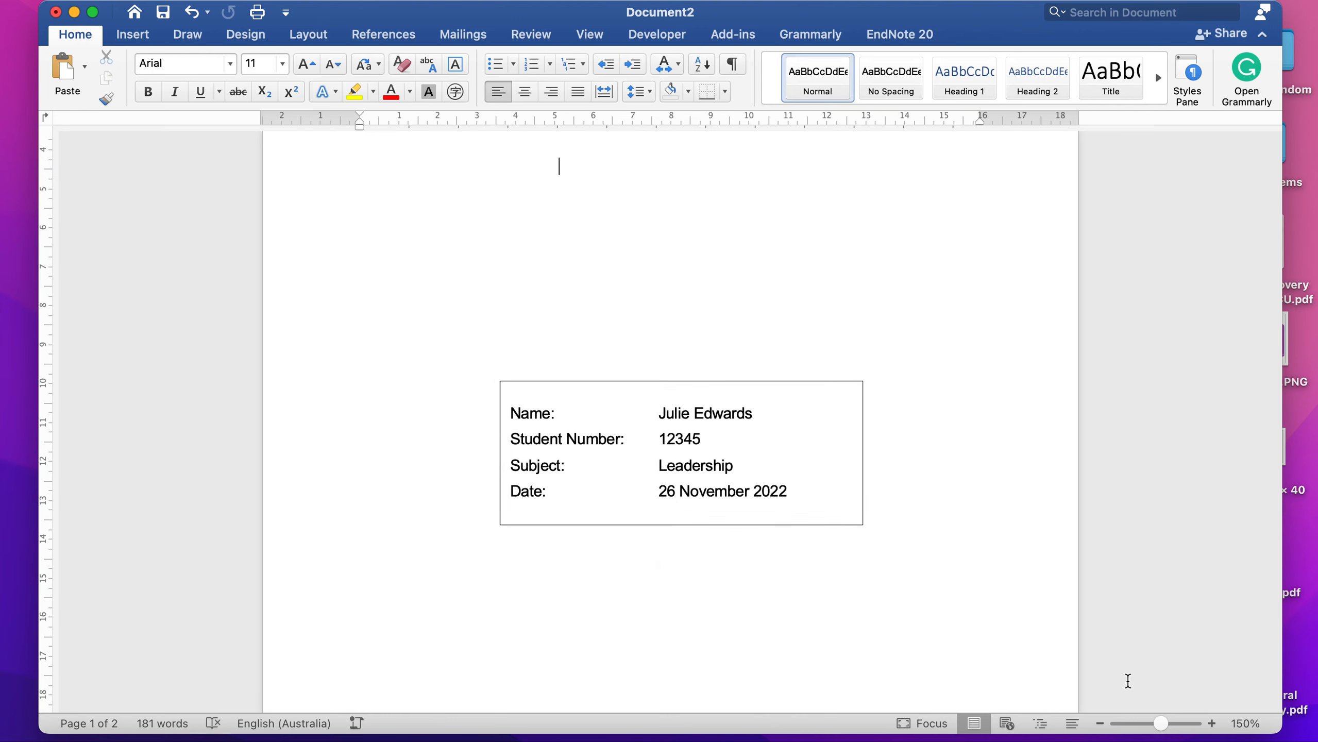
pyautogui.moveTo(1164, 730); pyautogui.dragTo(1153, 729)
# Move the details box higher on the cover page, then scroll down to Question 1 on page two
pyautogui.scroll(3, 865, 538)
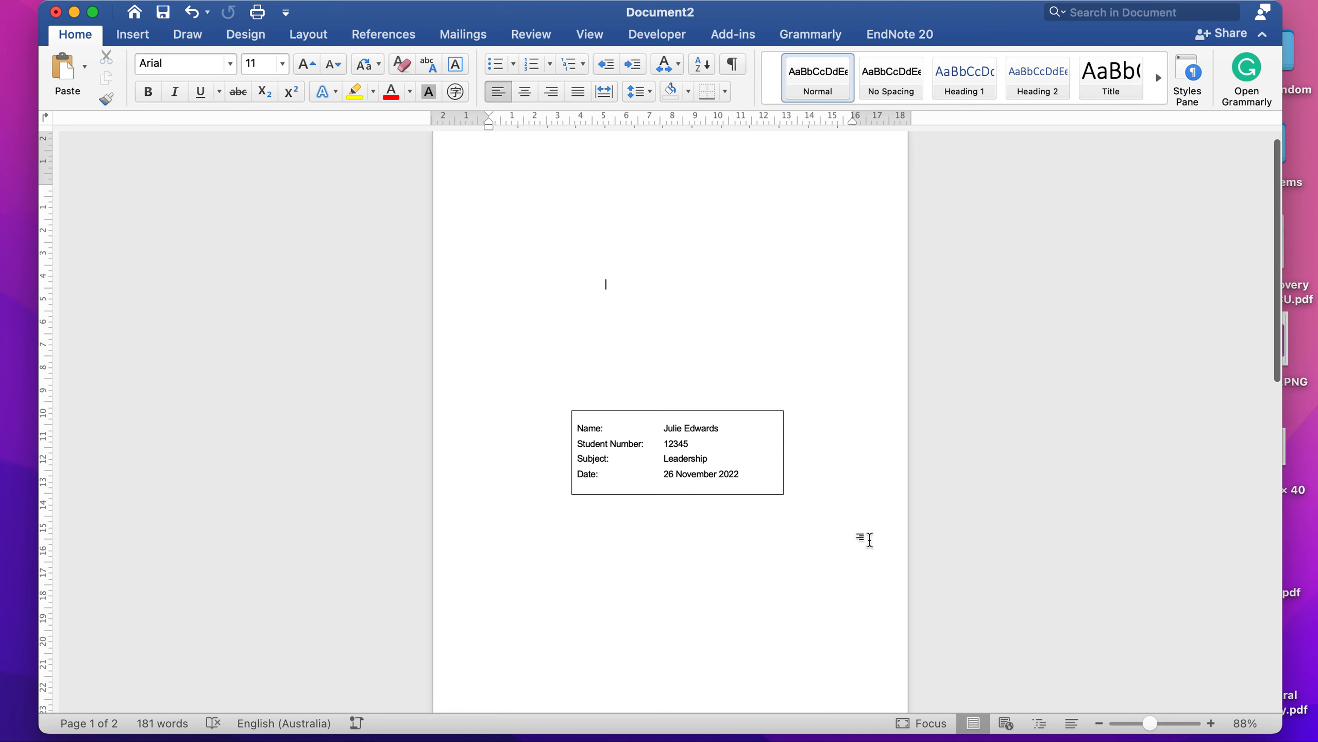
pyautogui.click(659, 495)
pyautogui.moveTo(660, 495); pyautogui.dragTo(636, 380)
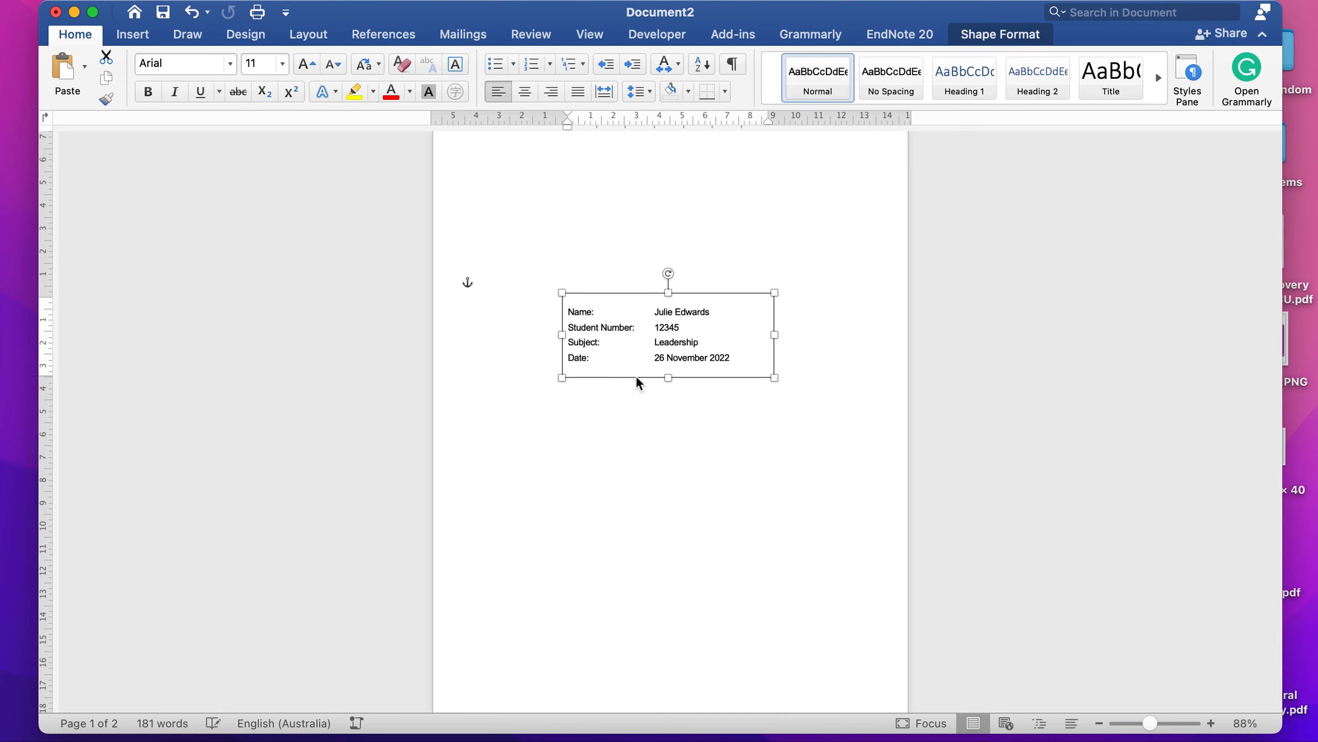
pyautogui.click(622, 477)
pyautogui.scroll(-2, 622, 477)
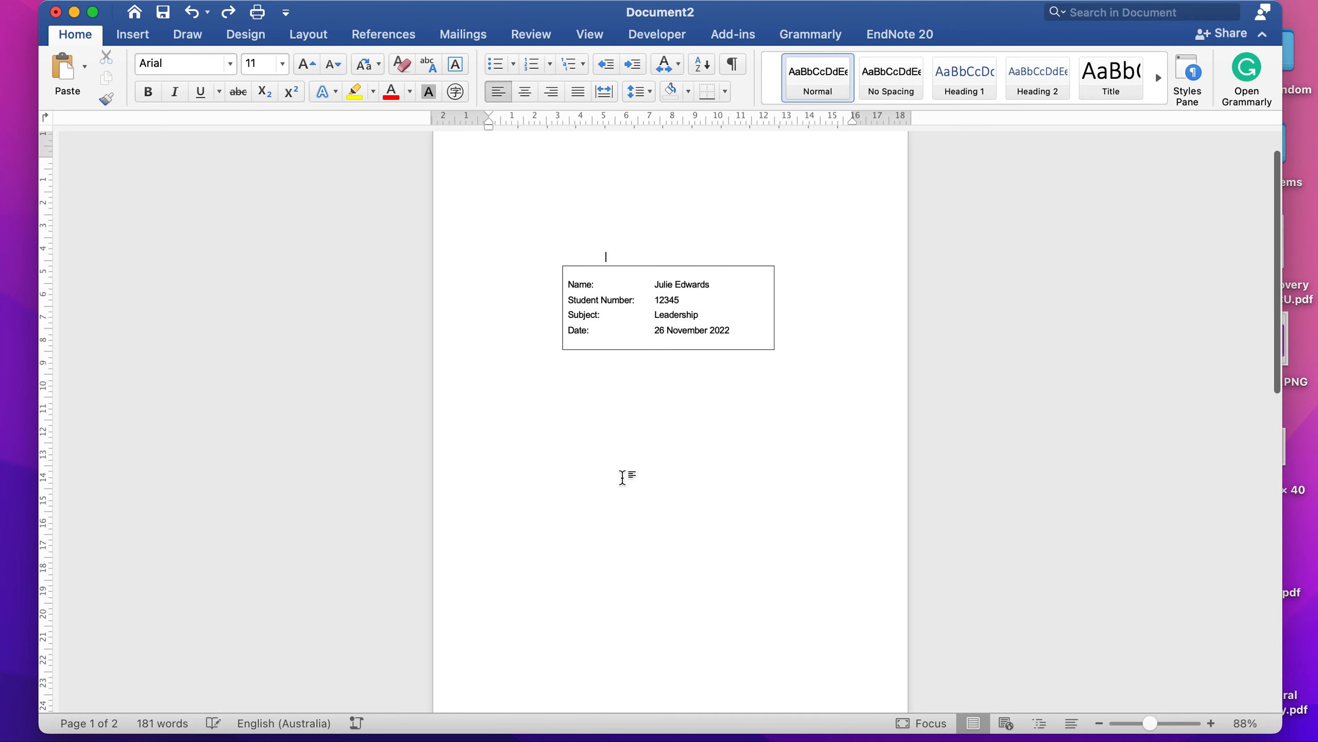
pyautogui.scroll(2, 621, 477)
pyautogui.click(820, 391)
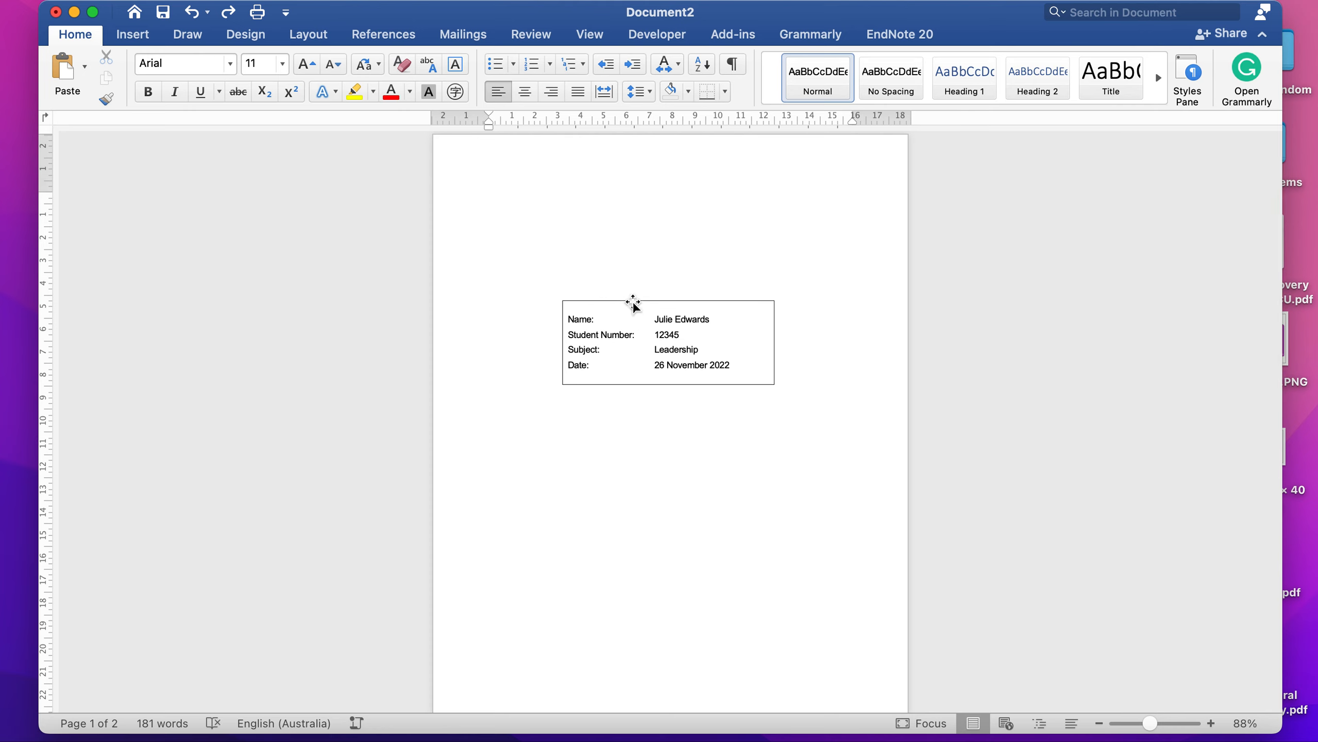
pyautogui.scroll(-3, 770, 472)
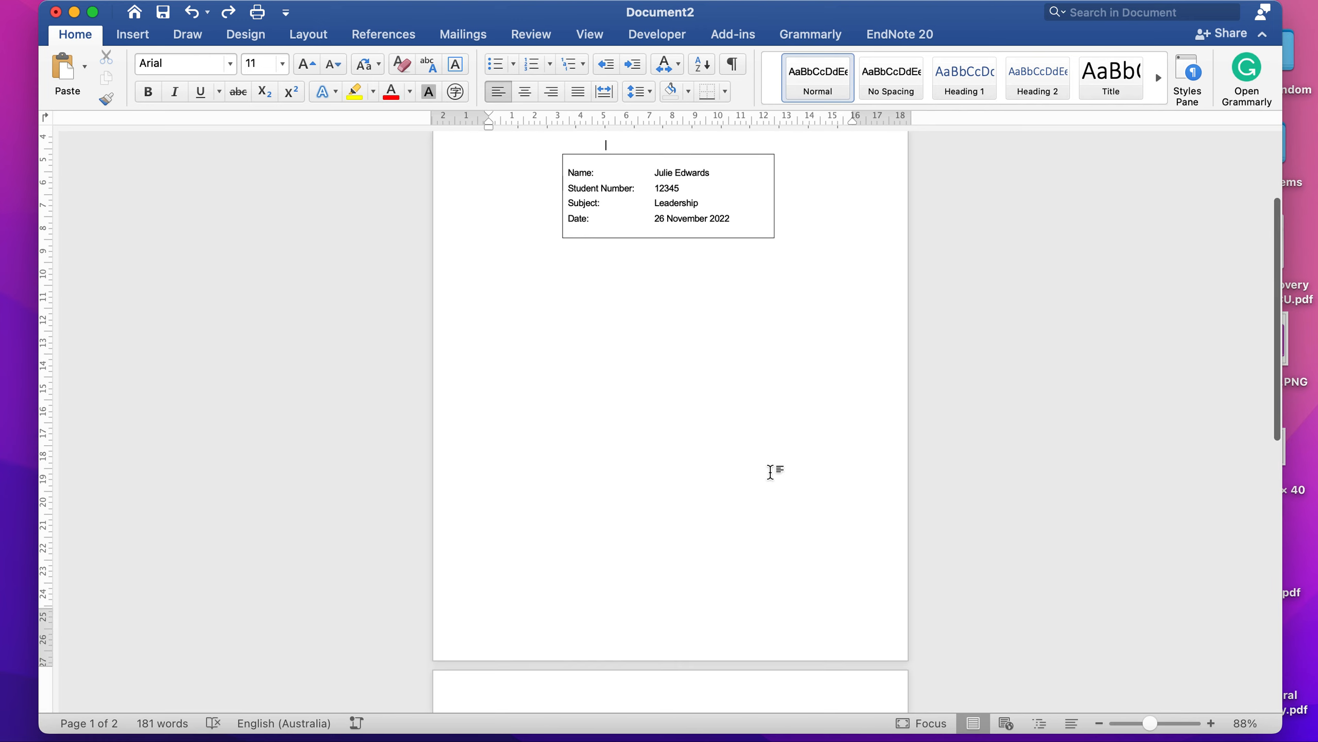
pyautogui.scroll(3, 770, 472)
pyautogui.scroll(1, 771, 472)
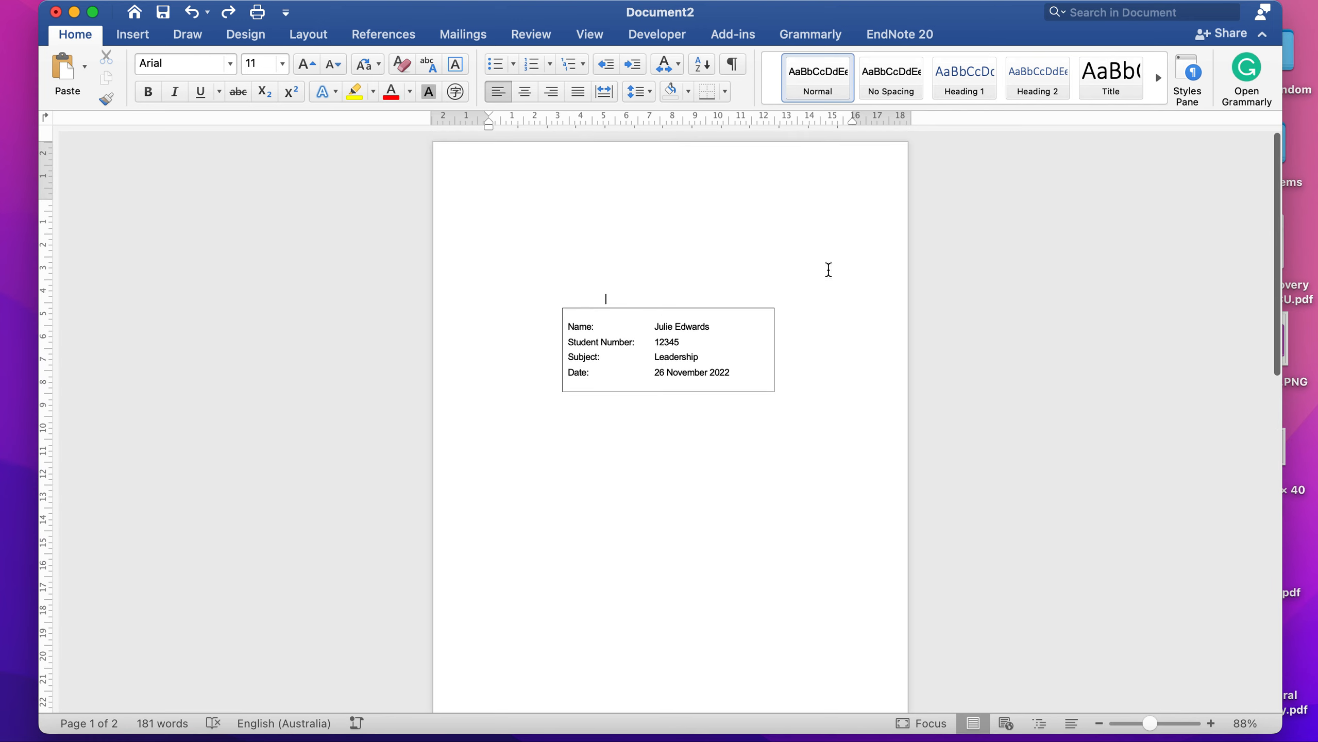
pyautogui.scroll(-10, 790, 598)
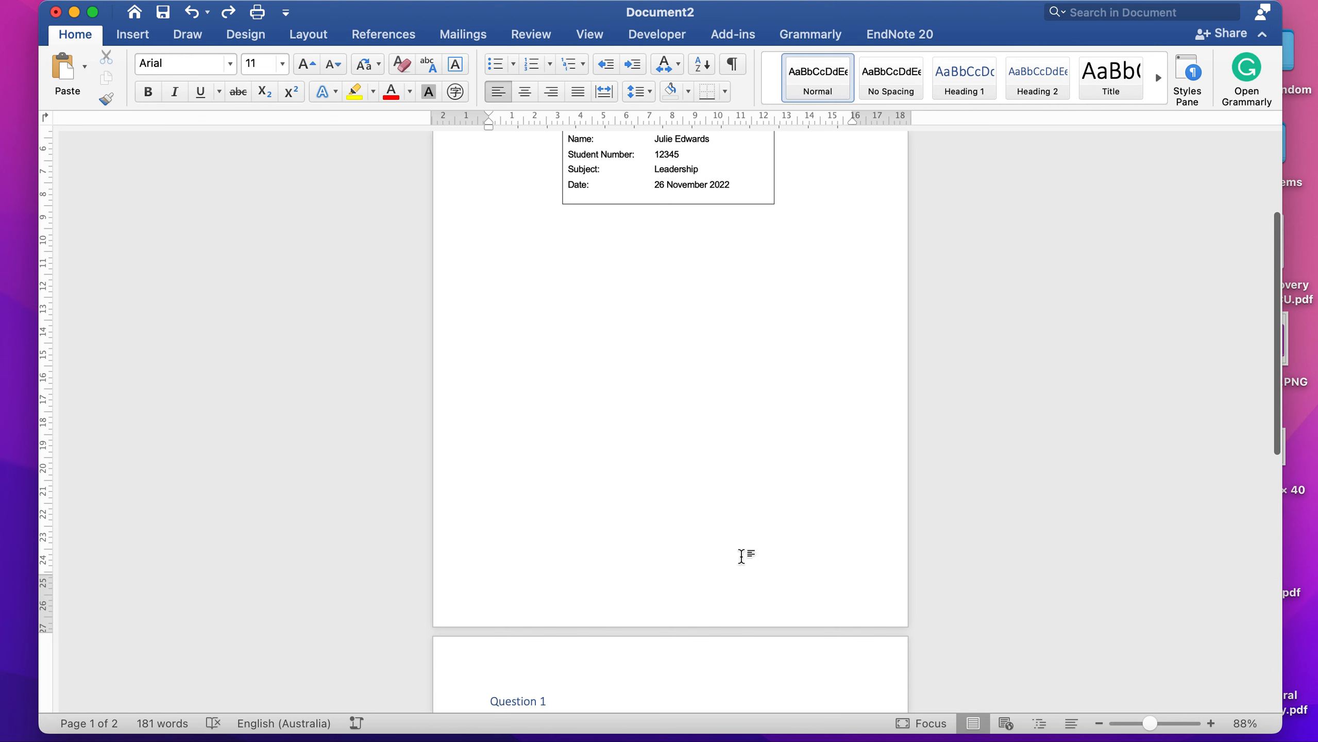
pyautogui.scroll(-6, 758, 600)
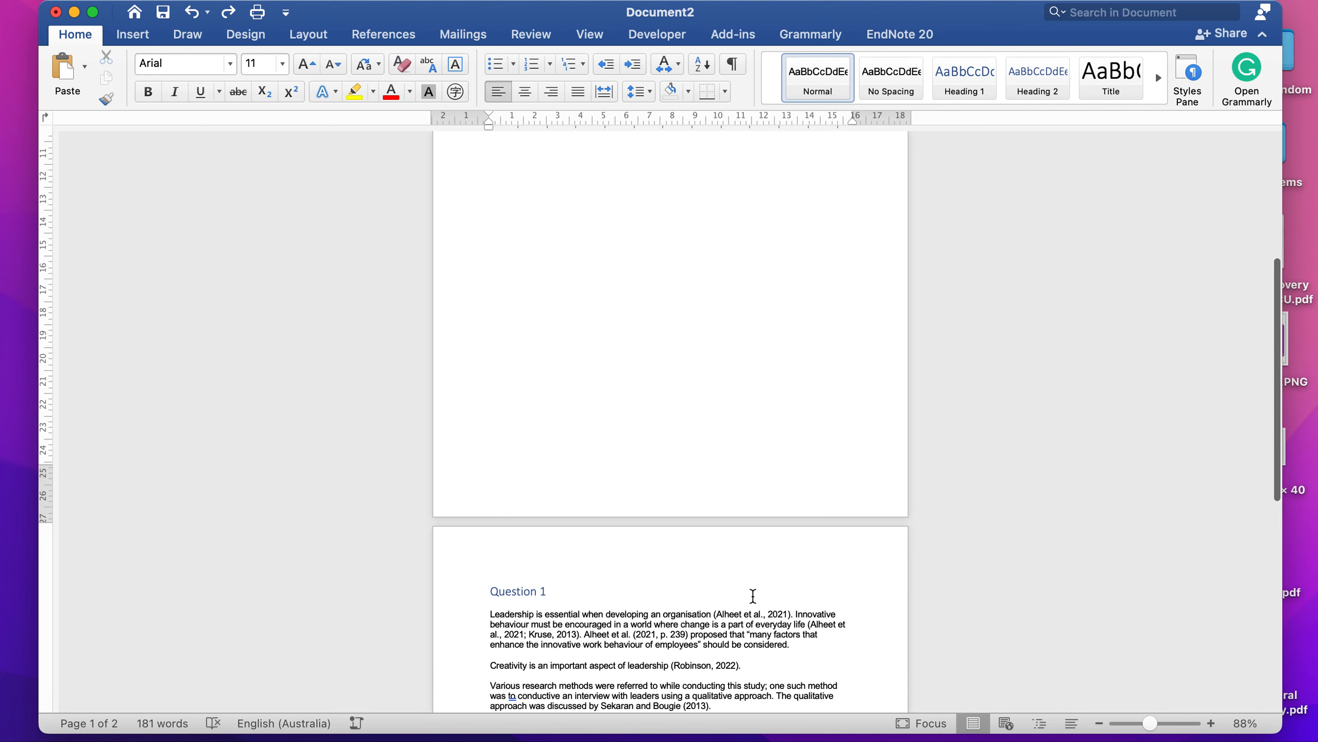
# Paste the name, student number, subject and date lines into the page 2 header
pyautogui.doubleClick(495, 557)
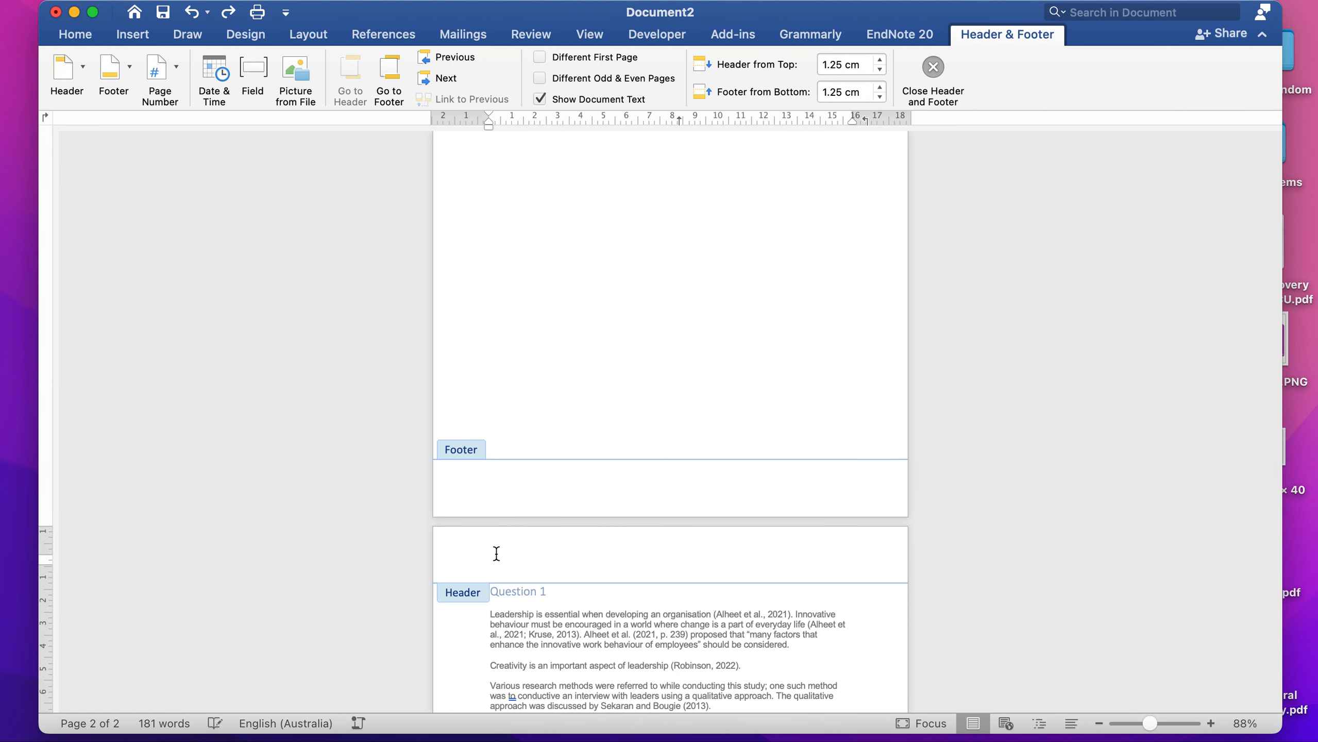
pyautogui.write('Subject')
pyautogui.write('Name: Julie Edwards Student Number: 12345 Subject: Leadership Date: 26 November 2022')
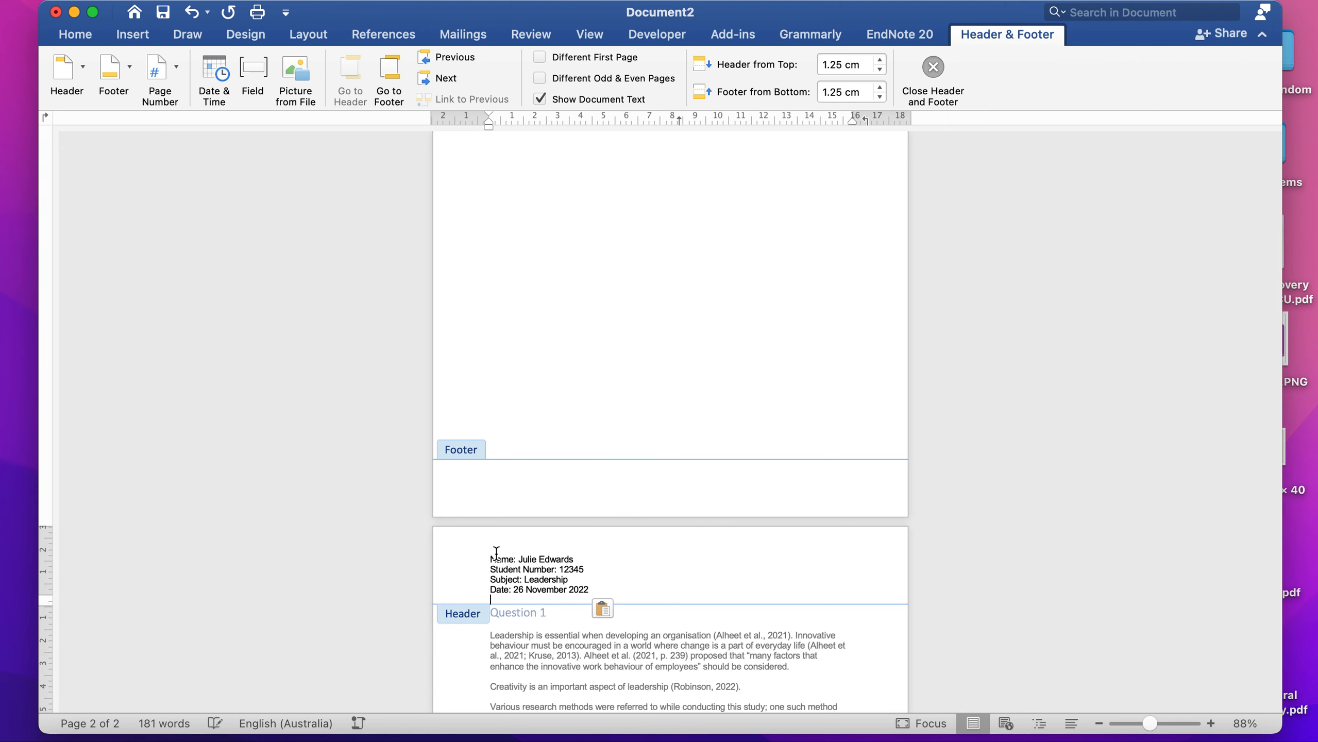
pyautogui.scroll(-4, 638, 589)
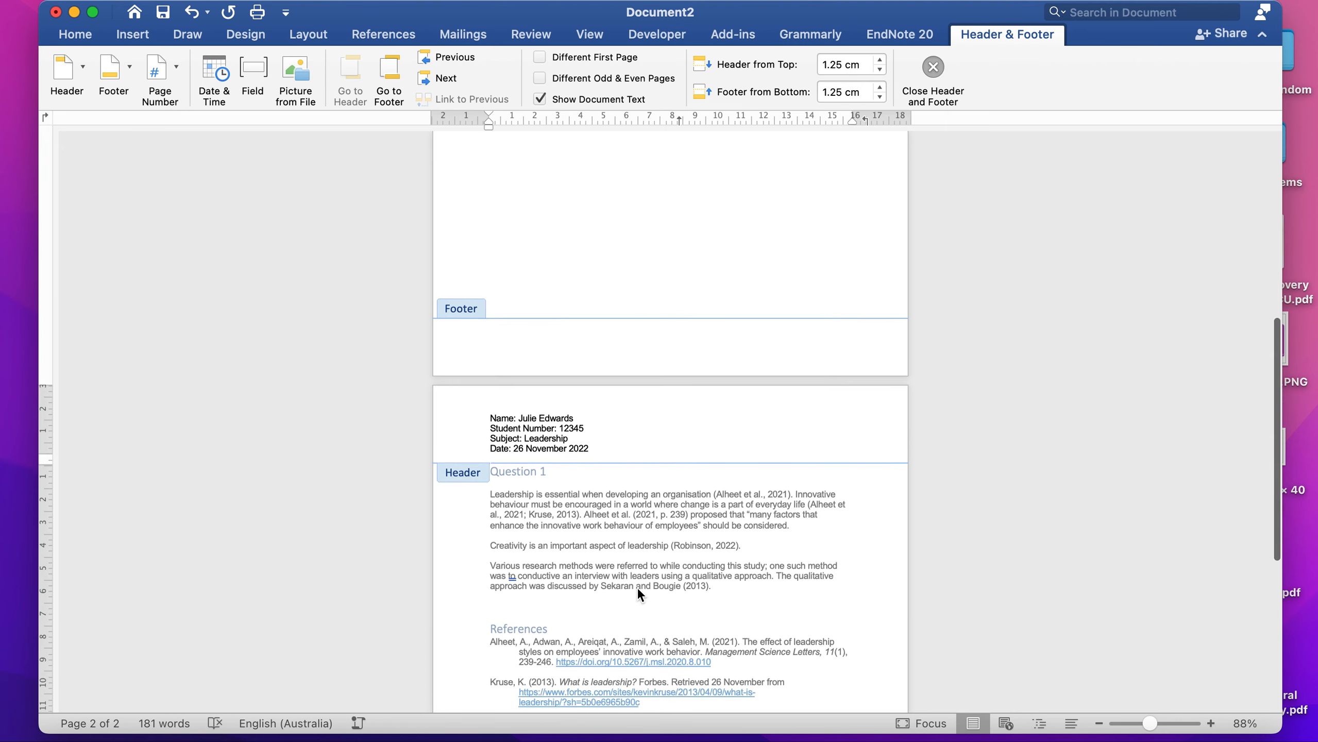
pyautogui.scroll(5, 638, 589)
pyautogui.scroll(3, 636, 587)
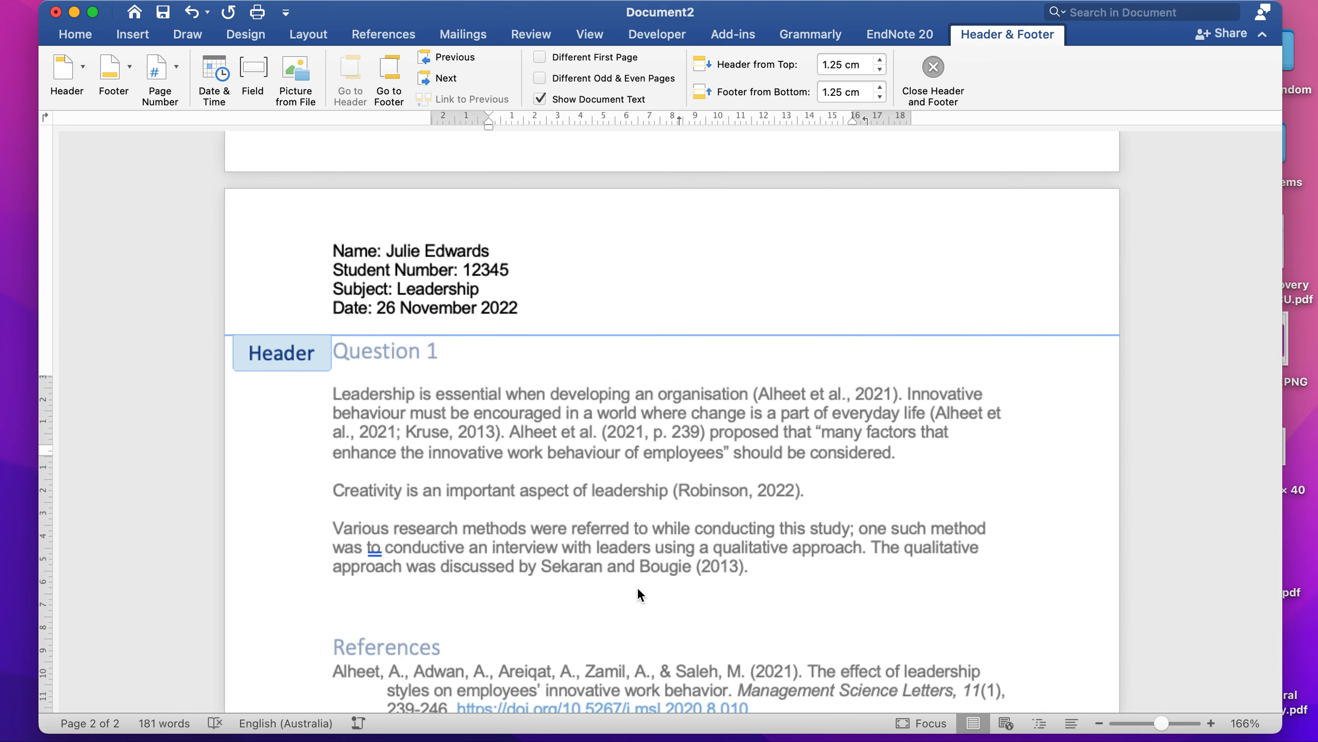
pyautogui.click(521, 309)
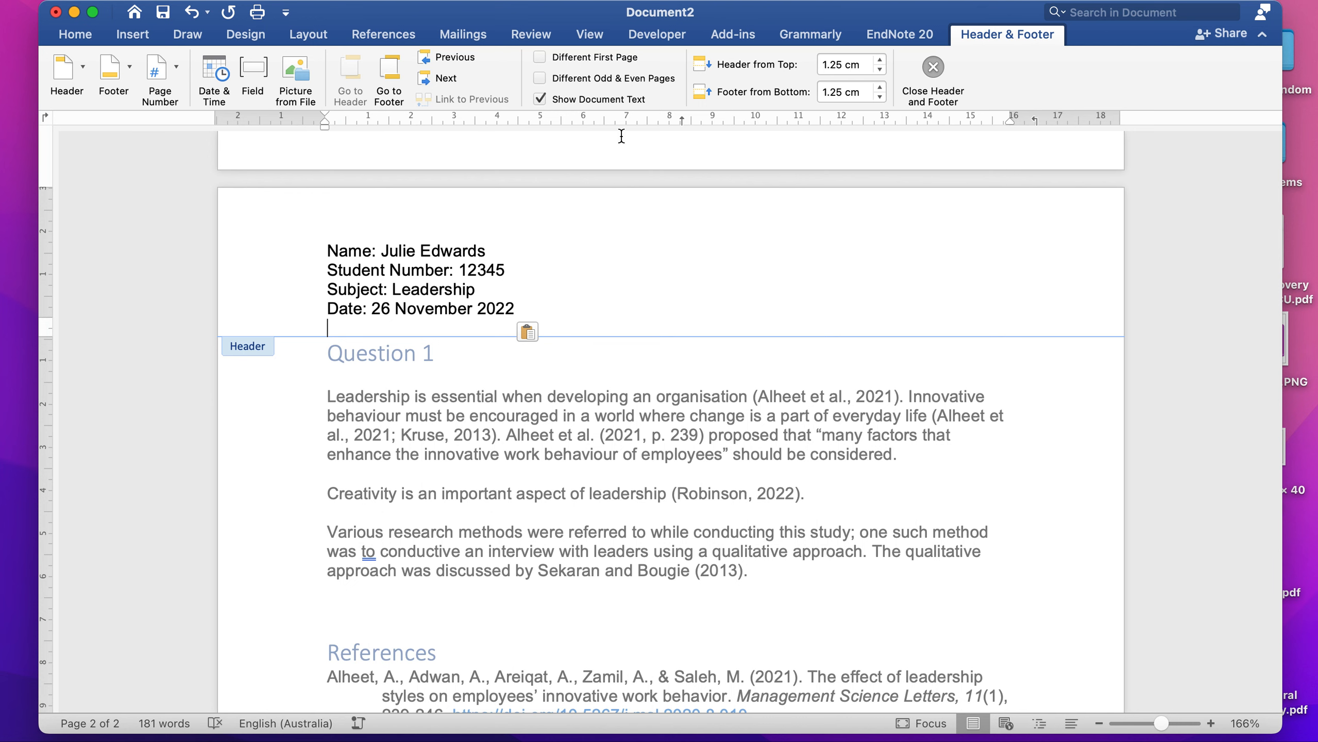
pyautogui.click(76, 35)
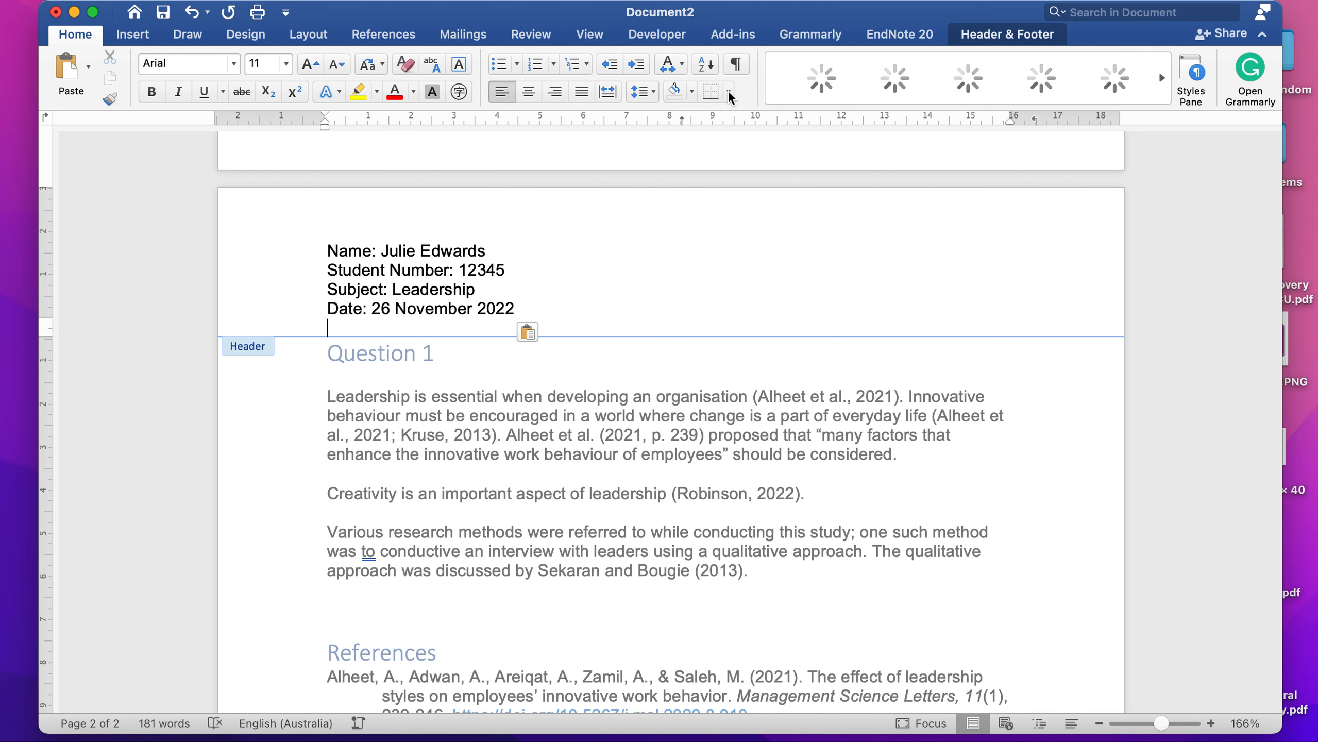
# Add a bottom border under the header's date line and open the page 2 footer
pyautogui.click(728, 91)
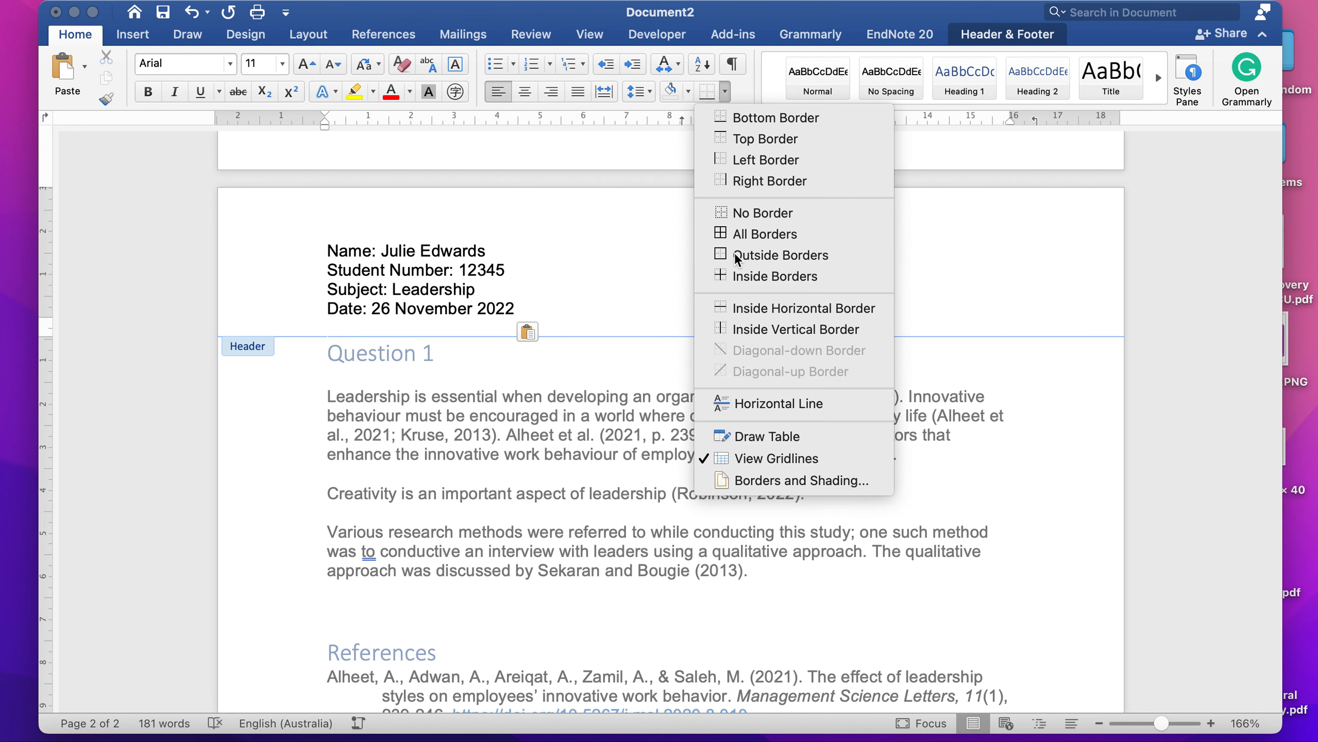
pyautogui.click(732, 119)
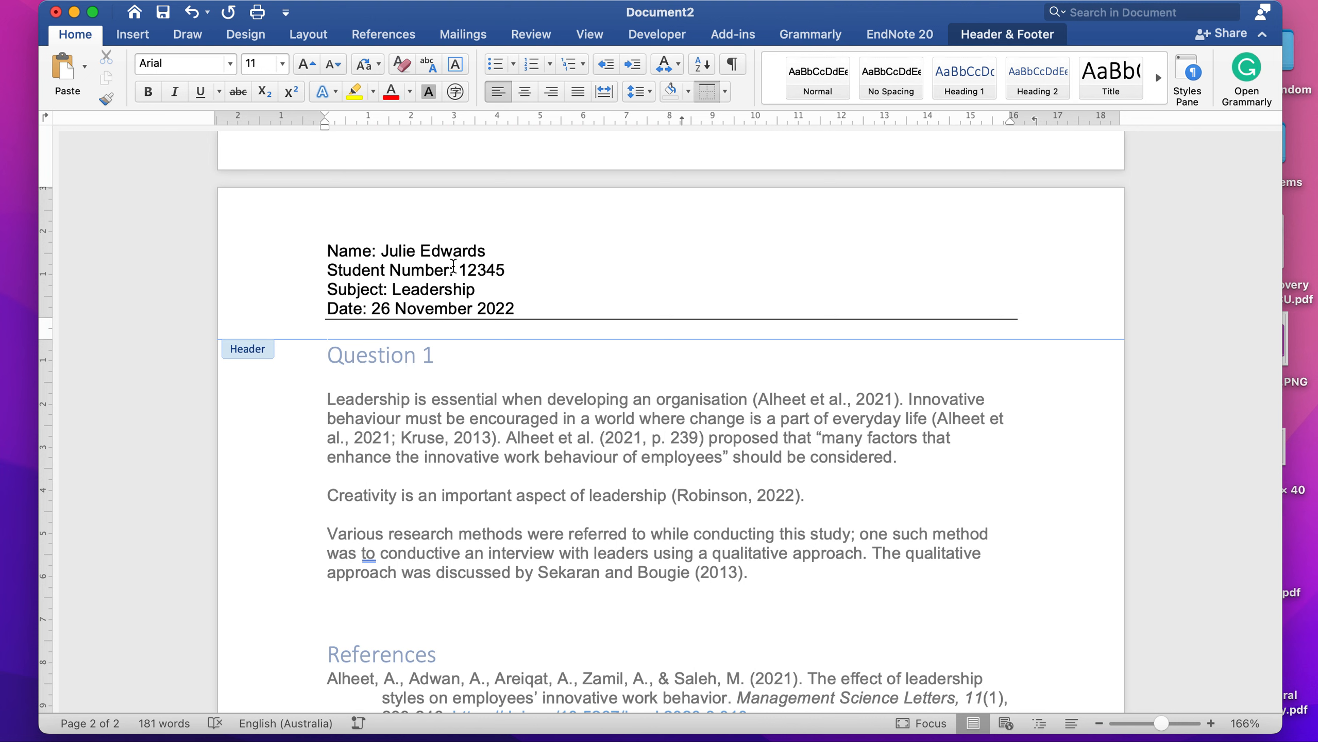
pyautogui.scroll(3, 454, 266)
pyautogui.scroll(-3, 453, 267)
pyautogui.scroll(-15, 453, 265)
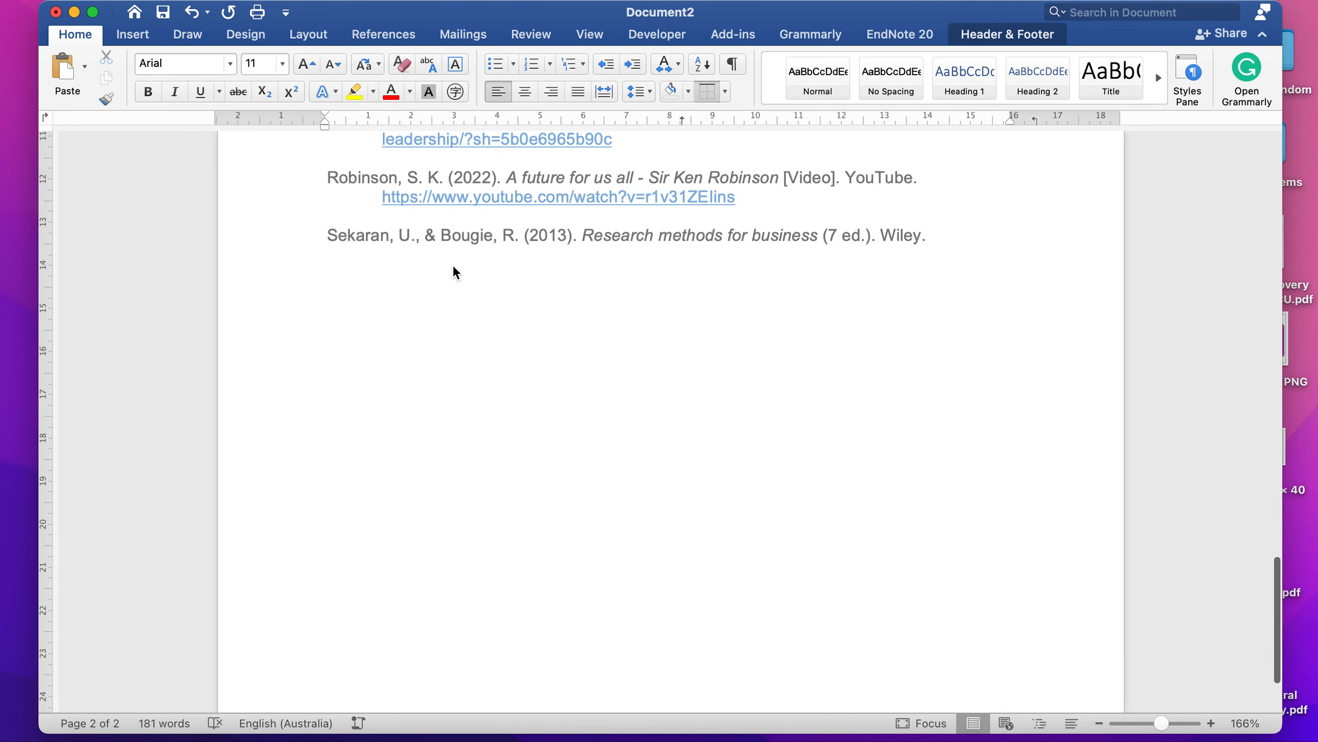
pyautogui.doubleClick(378, 651)
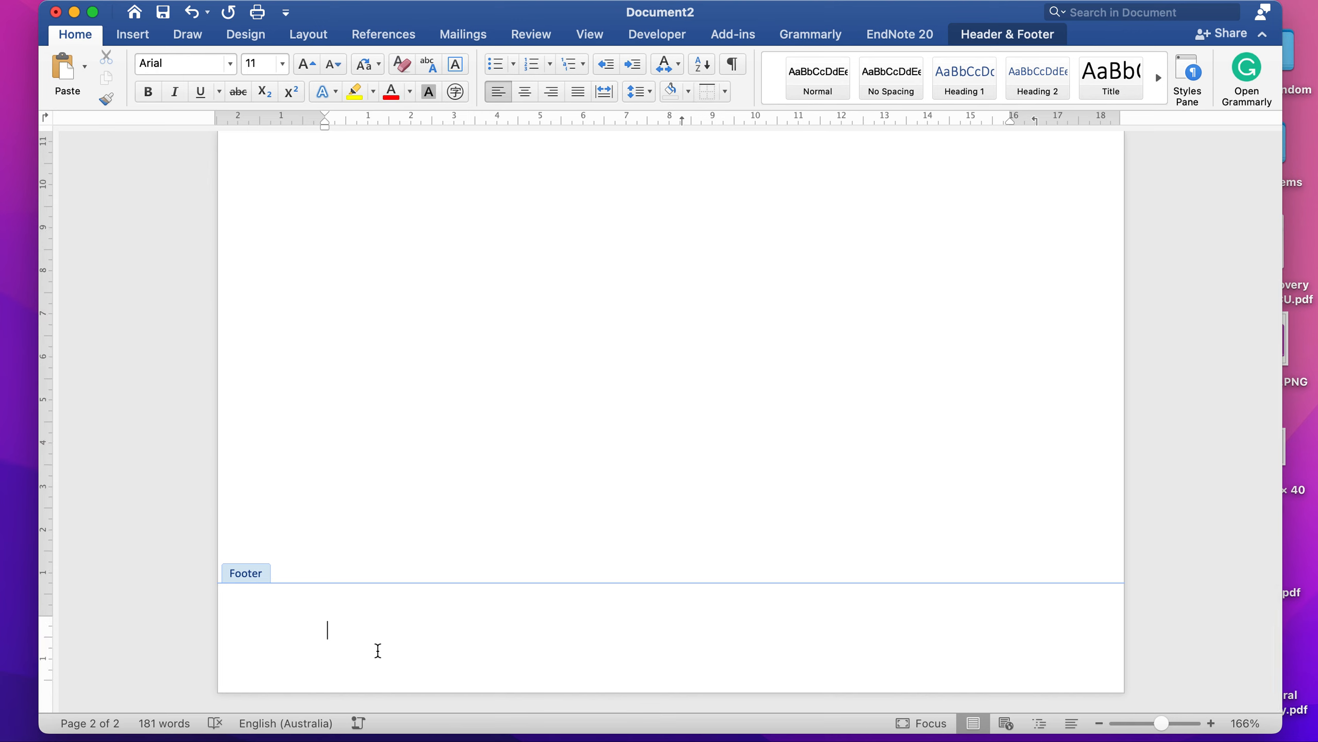
# Insert a right-aligned page number in the footer, hidden on the first page
pyautogui.click(132, 35)
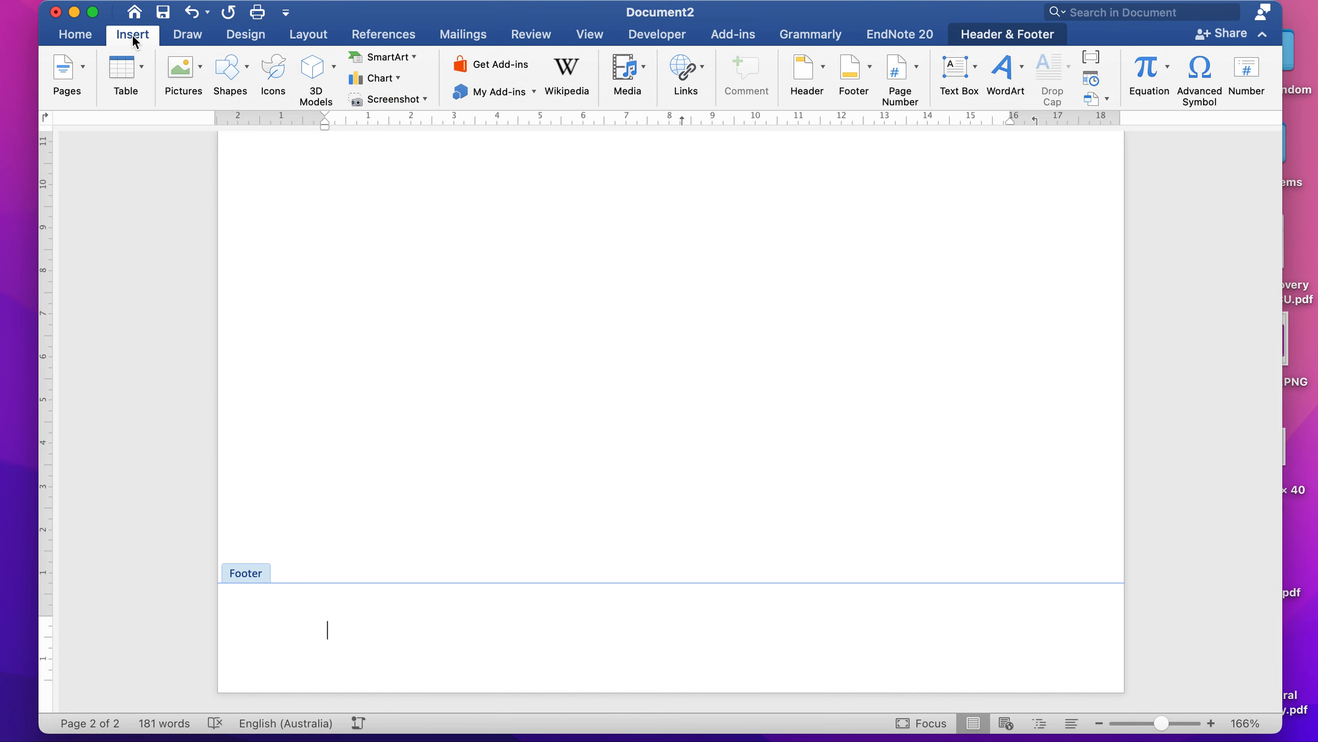
pyautogui.click(916, 76)
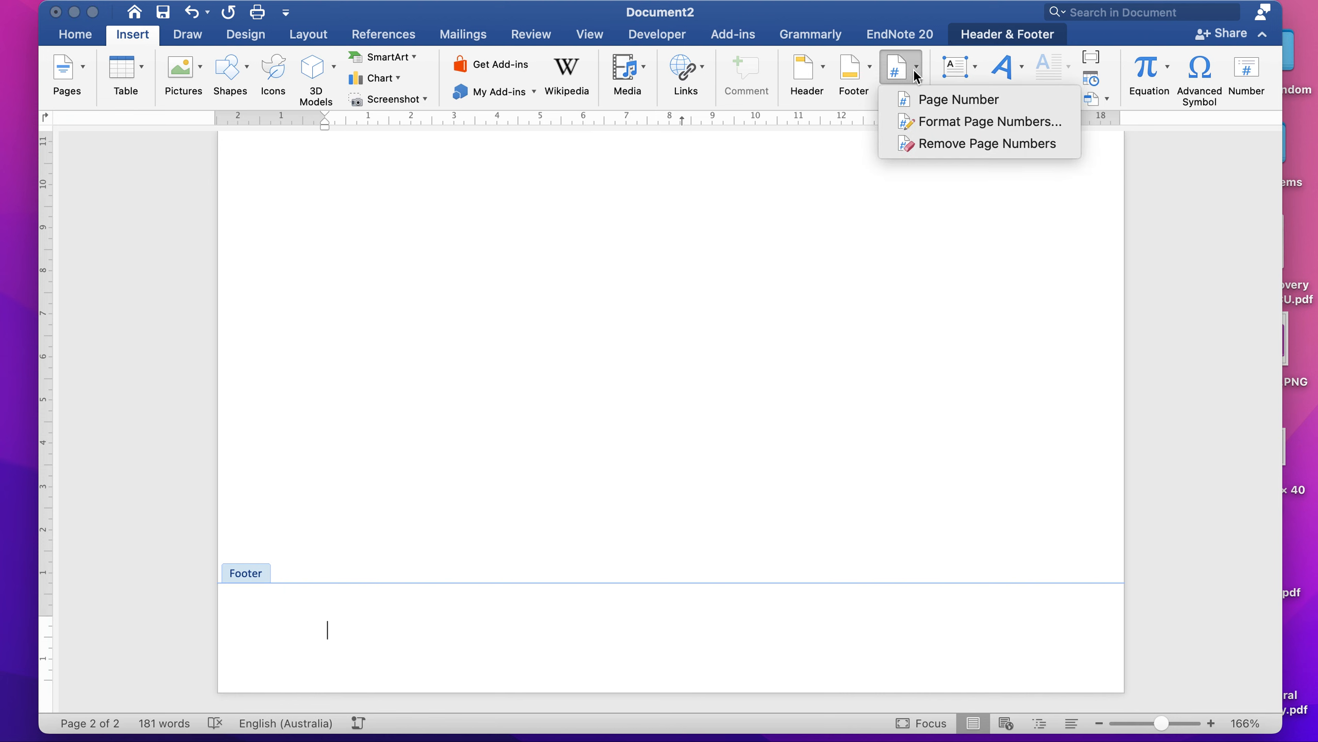
pyautogui.click(931, 102)
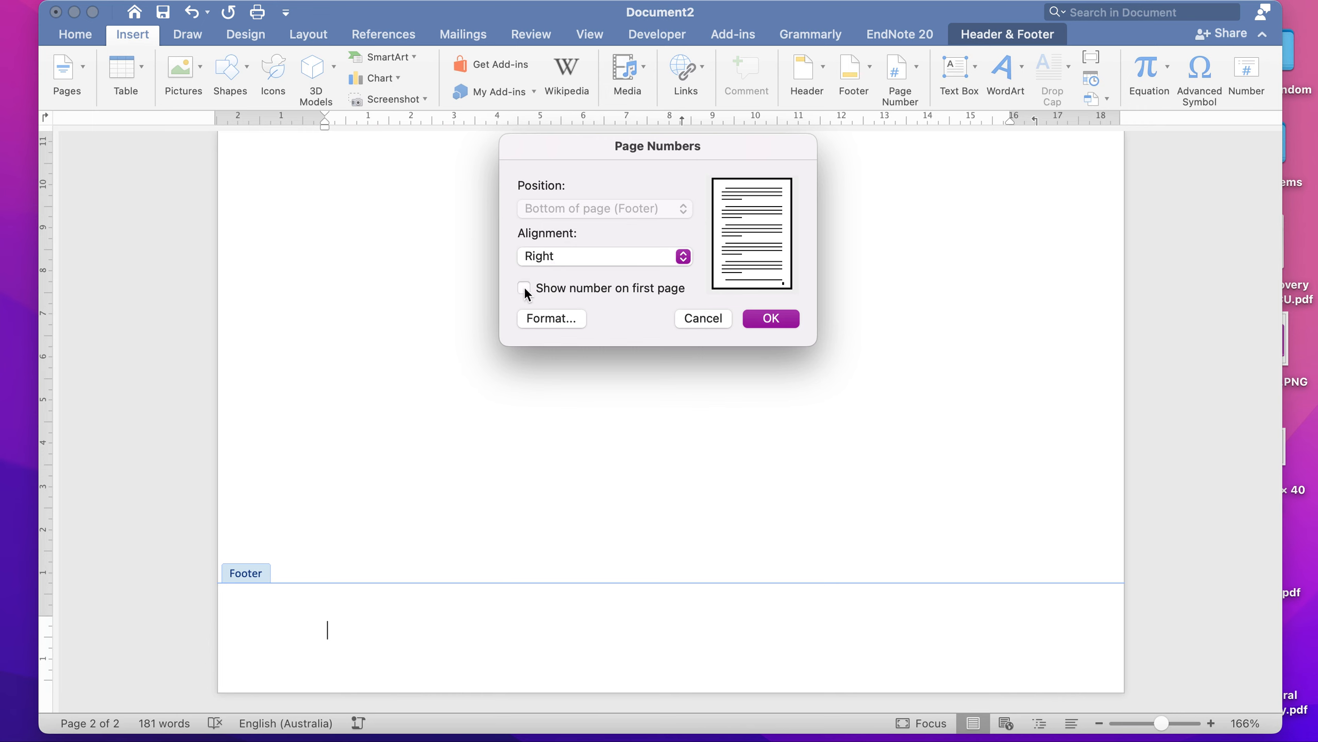
pyautogui.click(764, 323)
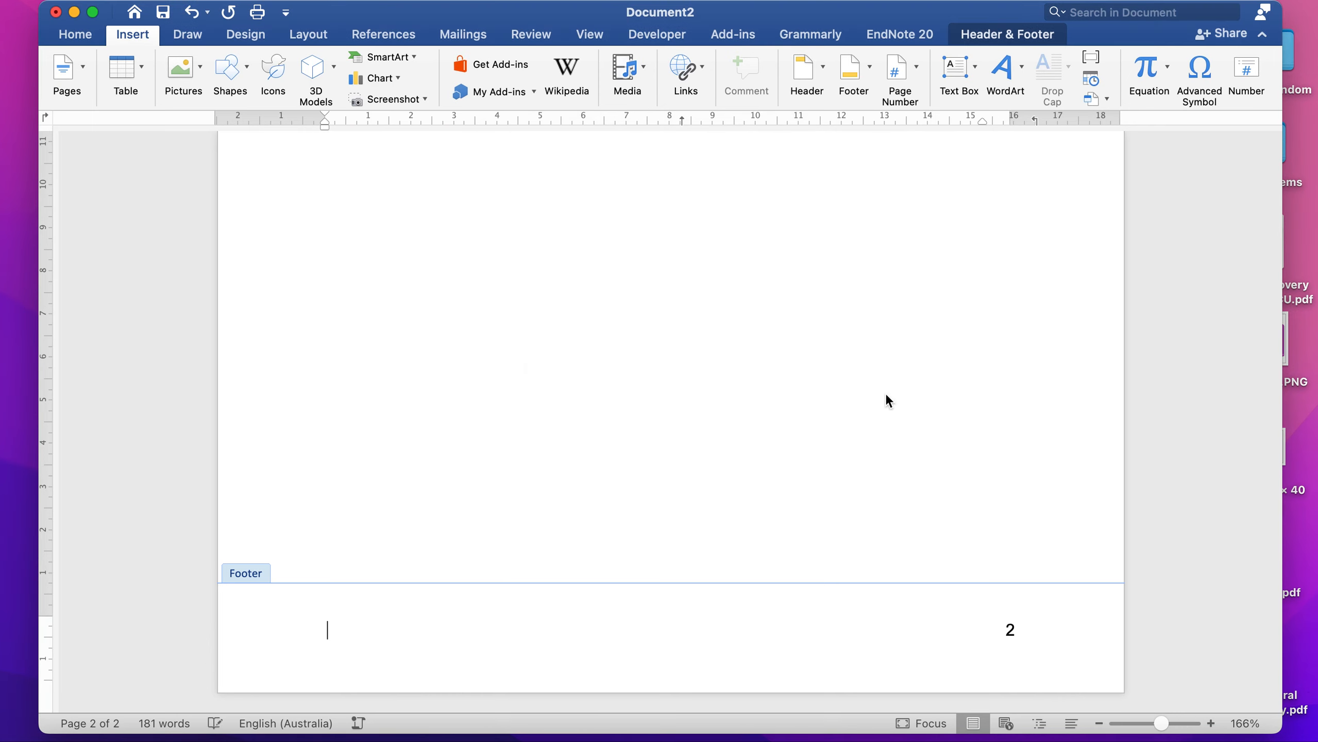
pyautogui.scroll(15, 885, 397)
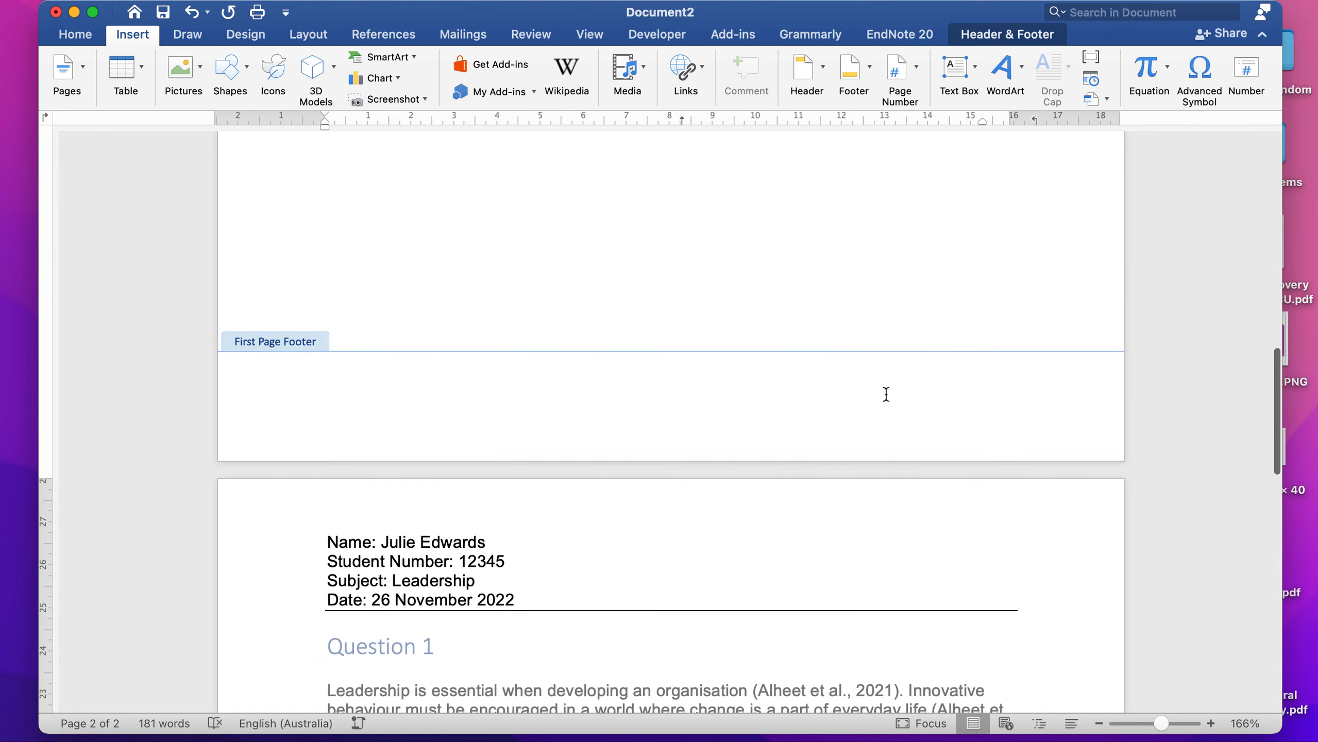
pyautogui.scroll(15, 885, 394)
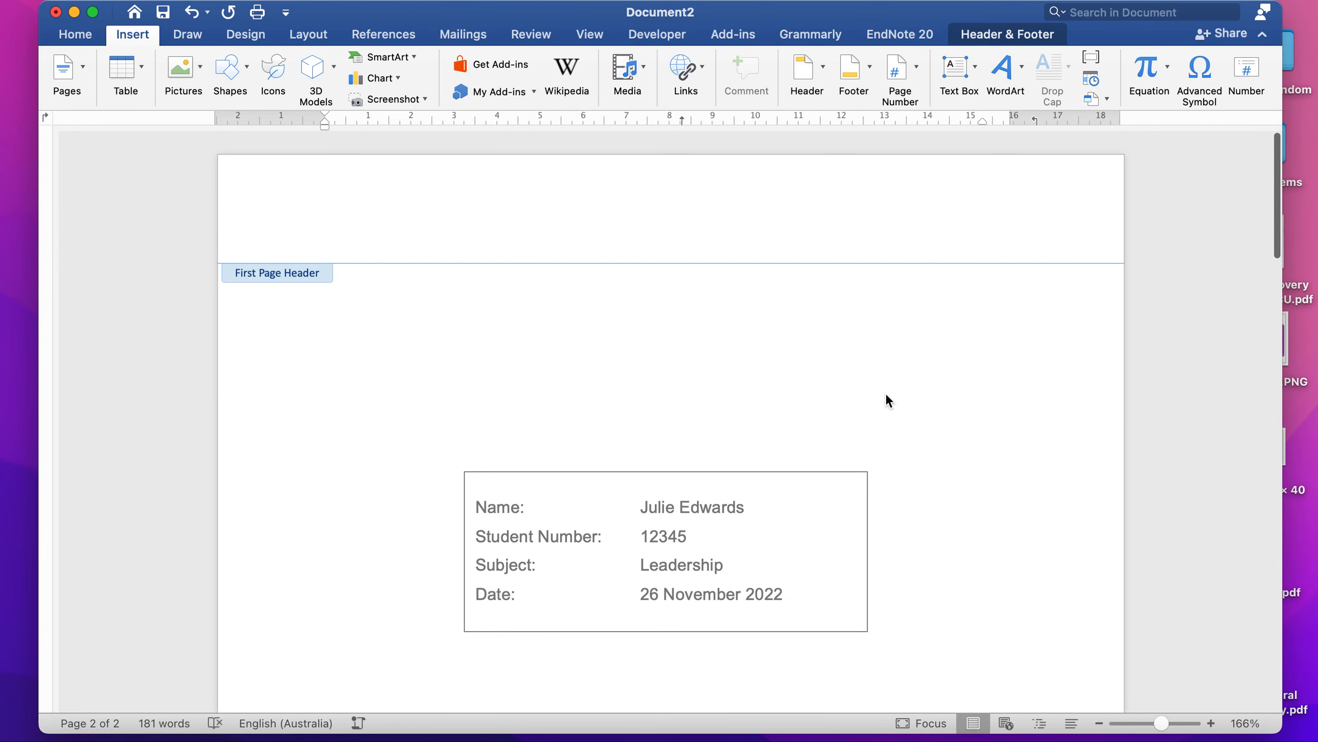
# Toggle Different First Page off and back on so the cover page has no header details or page number
pyautogui.scroll(-15, 885, 393)
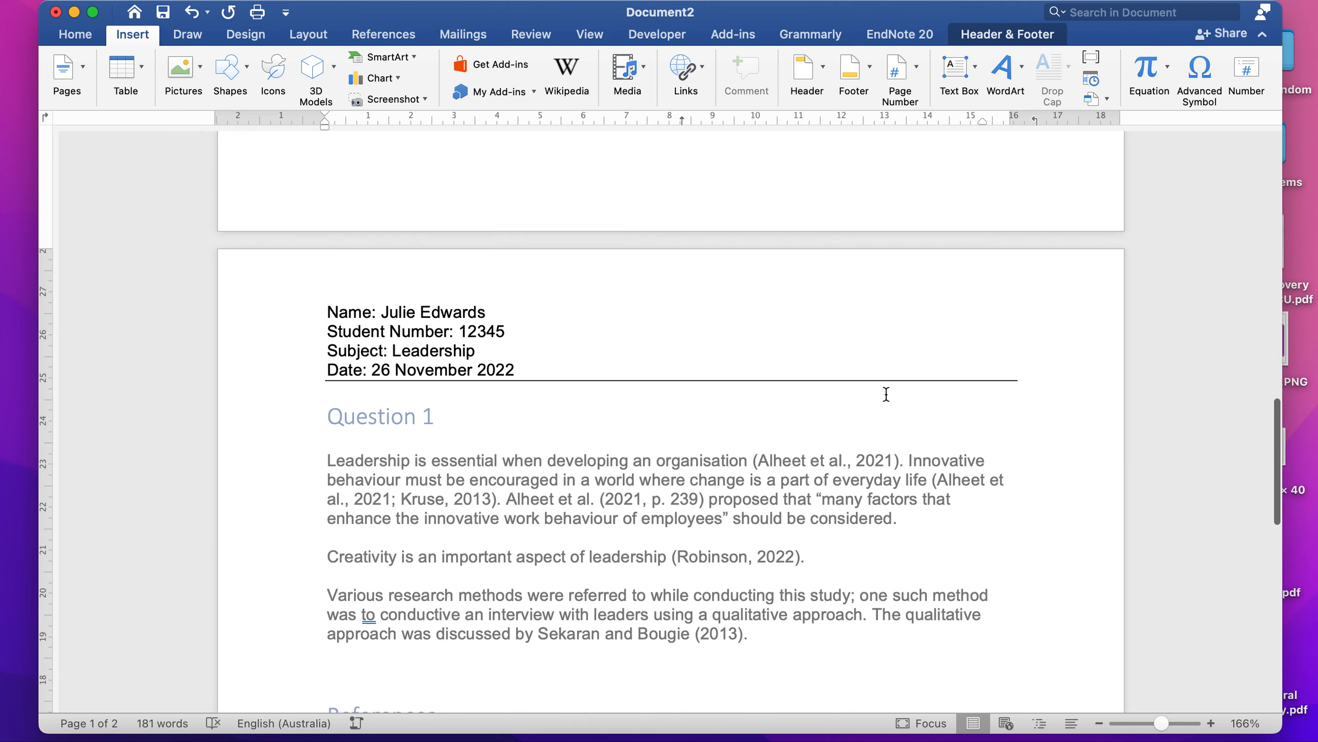
pyautogui.scroll(-5, 885, 393)
pyautogui.scroll(3, 651, 263)
pyautogui.click(623, 243)
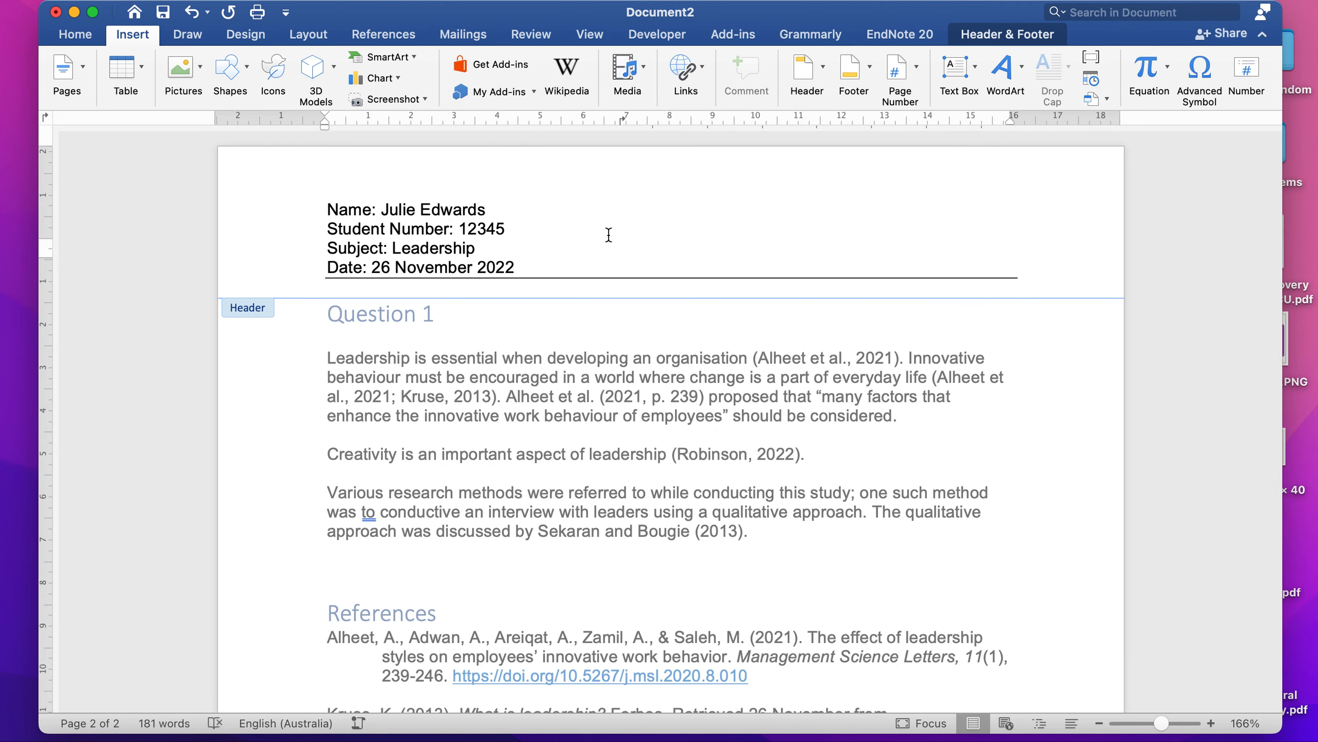
pyautogui.click(993, 35)
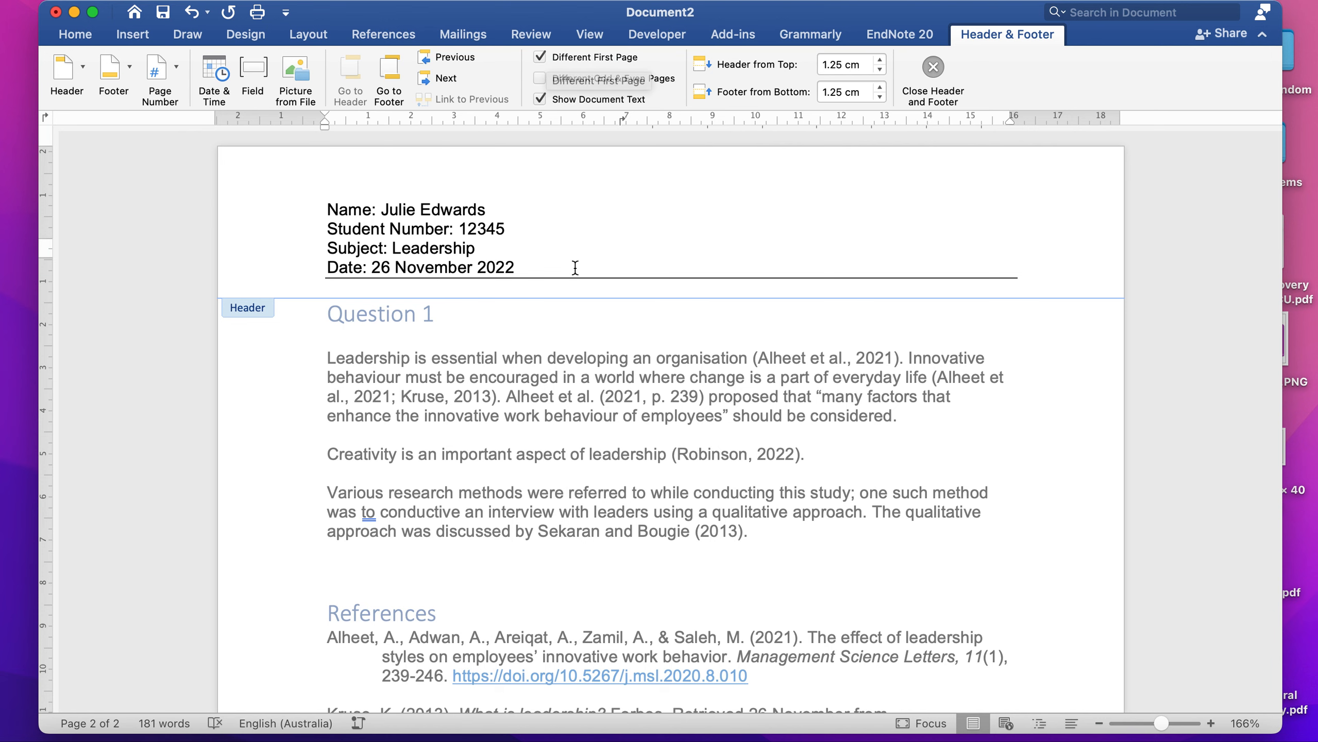
pyautogui.click(538, 58)
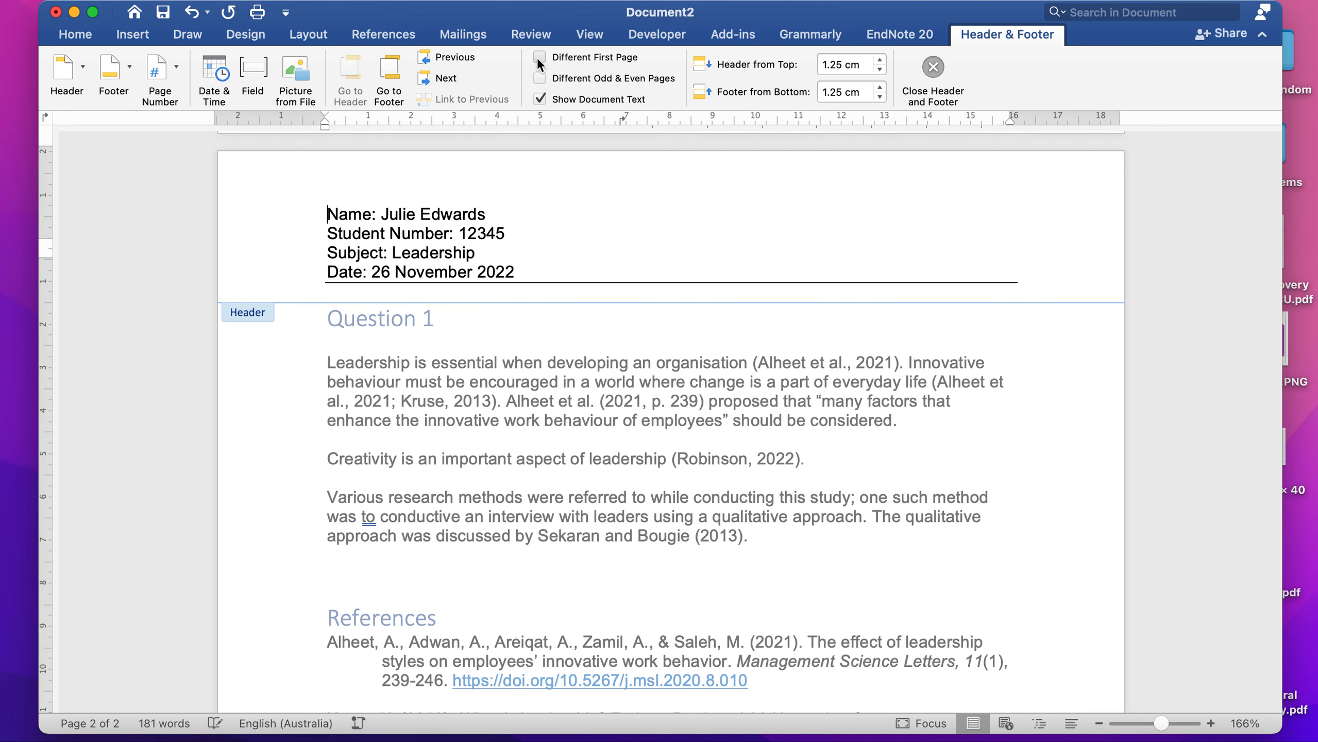
pyautogui.scroll(10, 570, 344)
pyautogui.scroll(6, 570, 352)
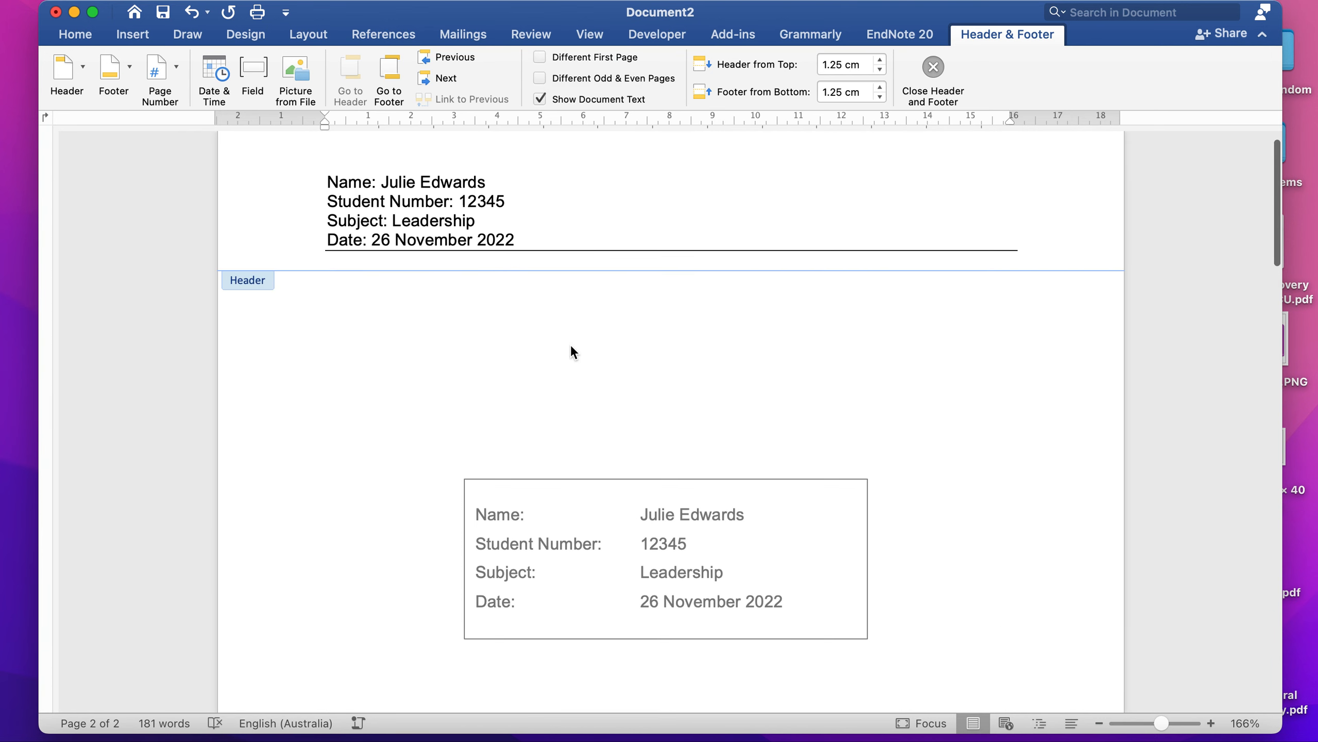
pyautogui.scroll(-10, 568, 381)
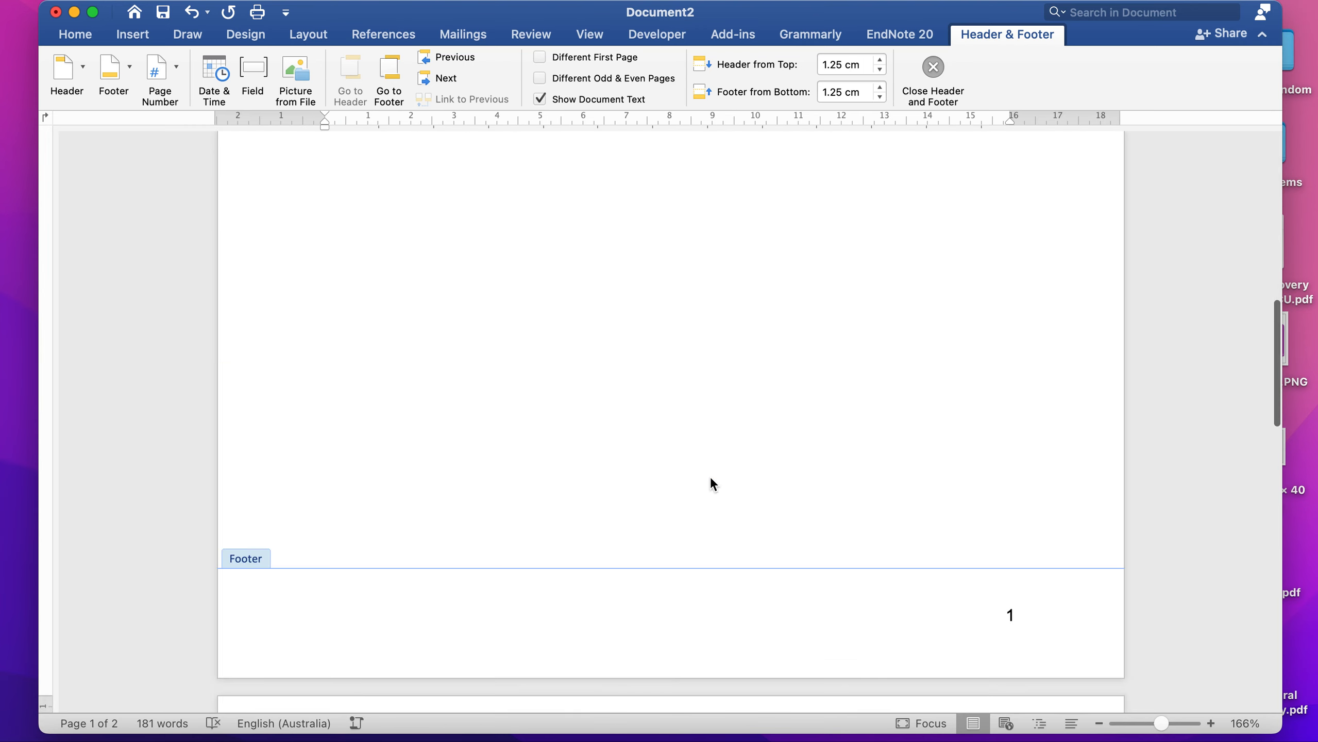
pyautogui.click(540, 57)
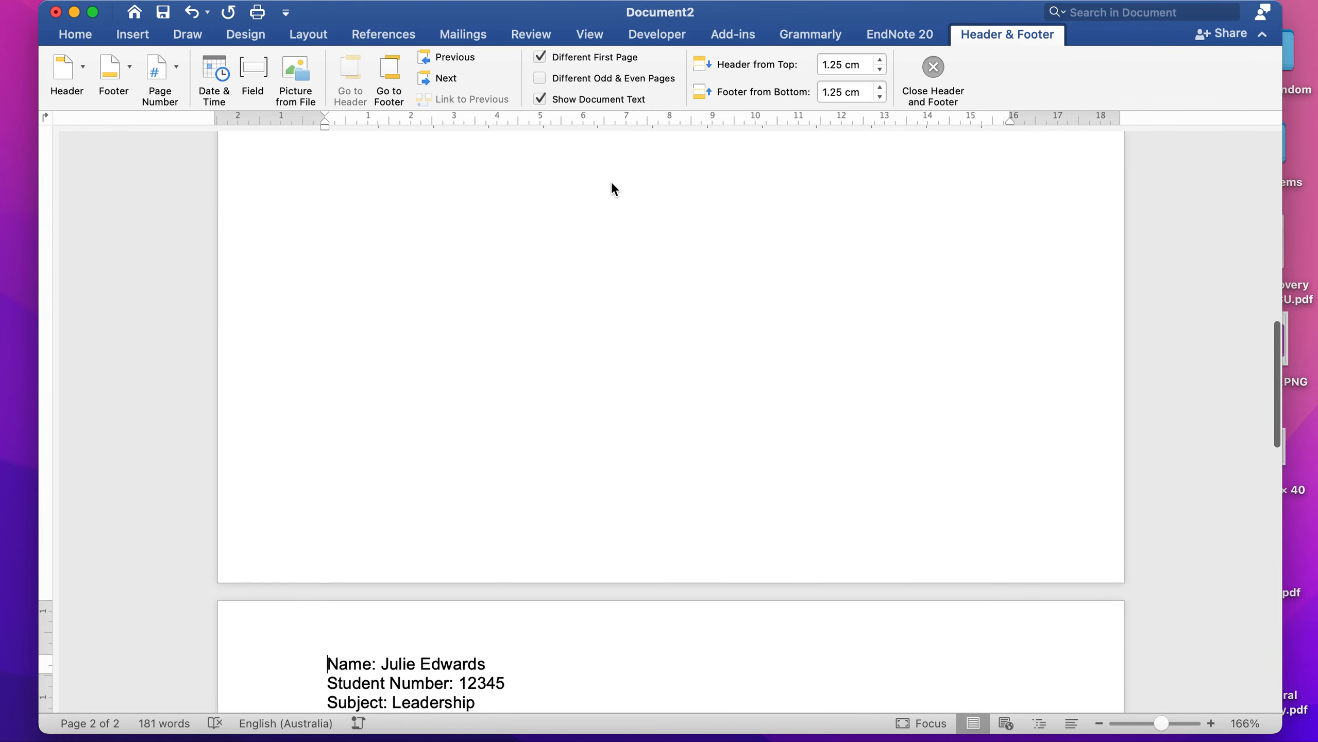
pyautogui.scroll(11, 612, 183)
pyautogui.scroll(-6, 611, 183)
pyautogui.scroll(-8, 610, 187)
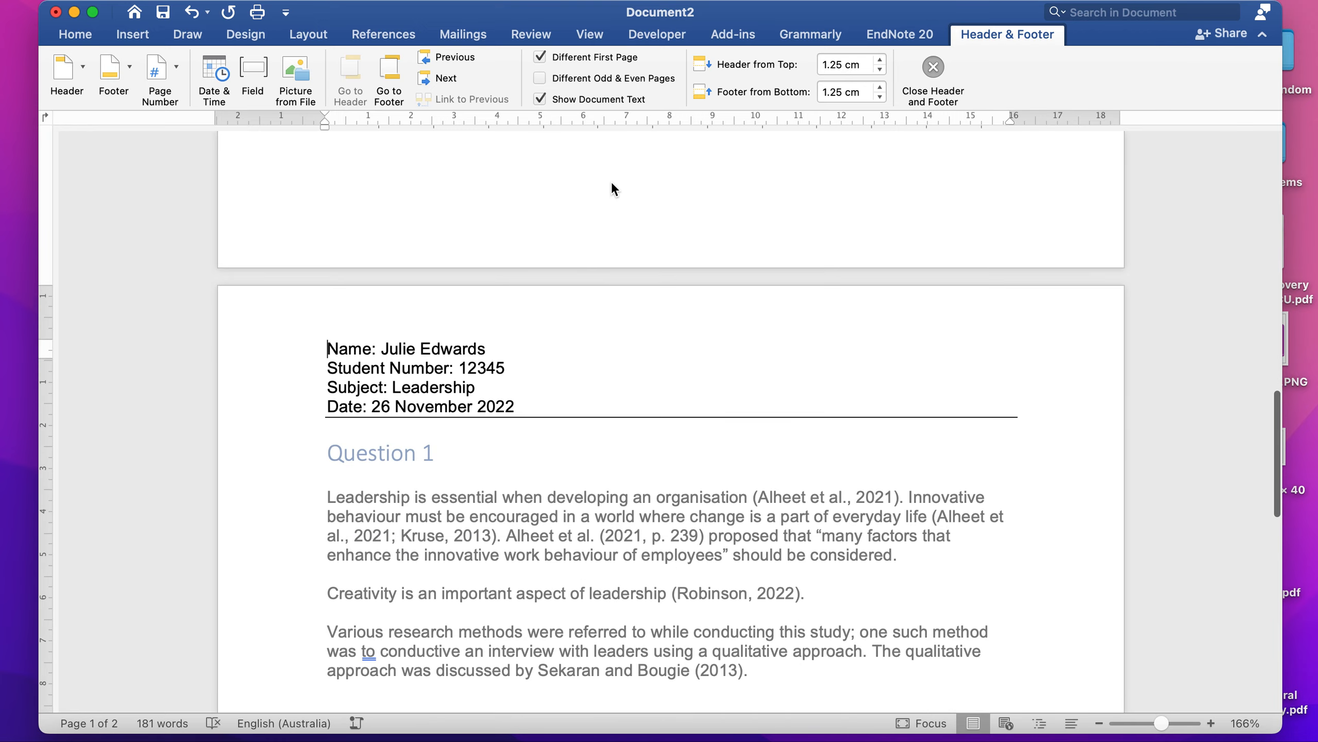
pyautogui.scroll(-2, 612, 183)
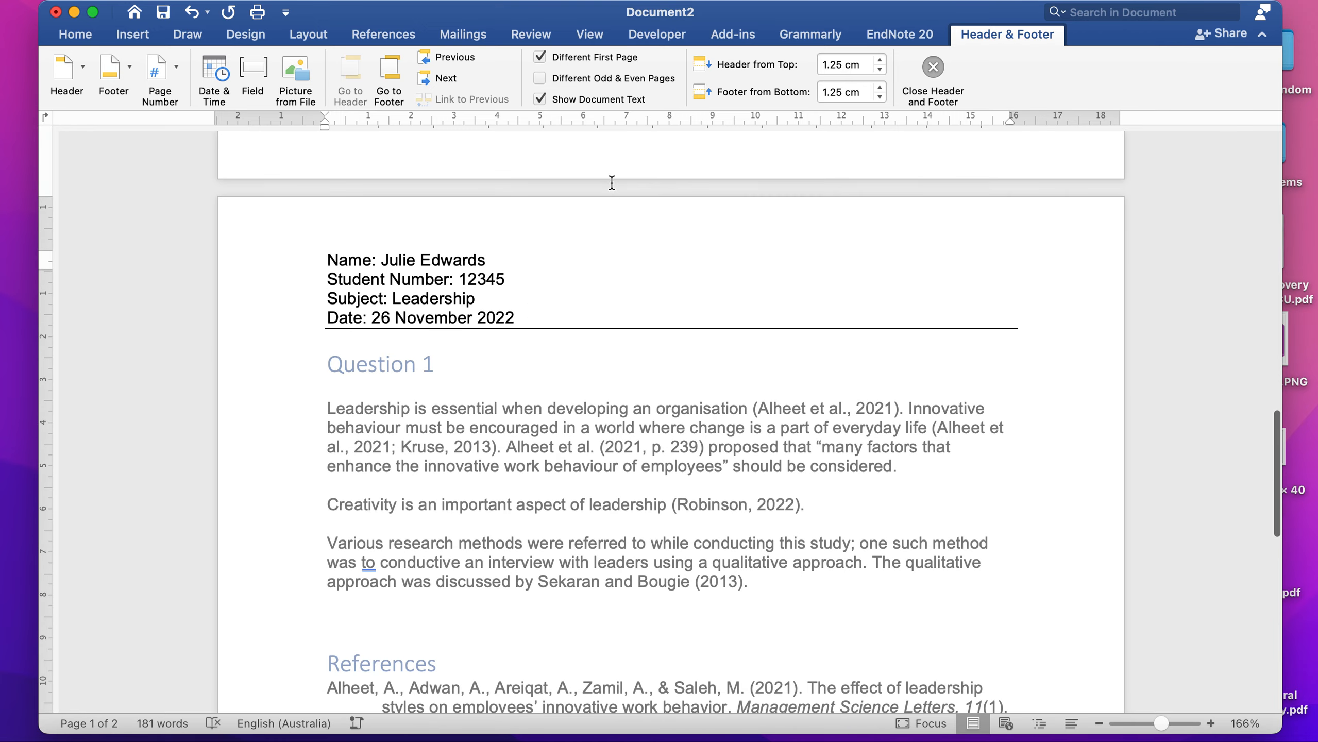
# Insert a page break before Question 1, leaving page two blank beneath the header details
pyautogui.click(324, 367)
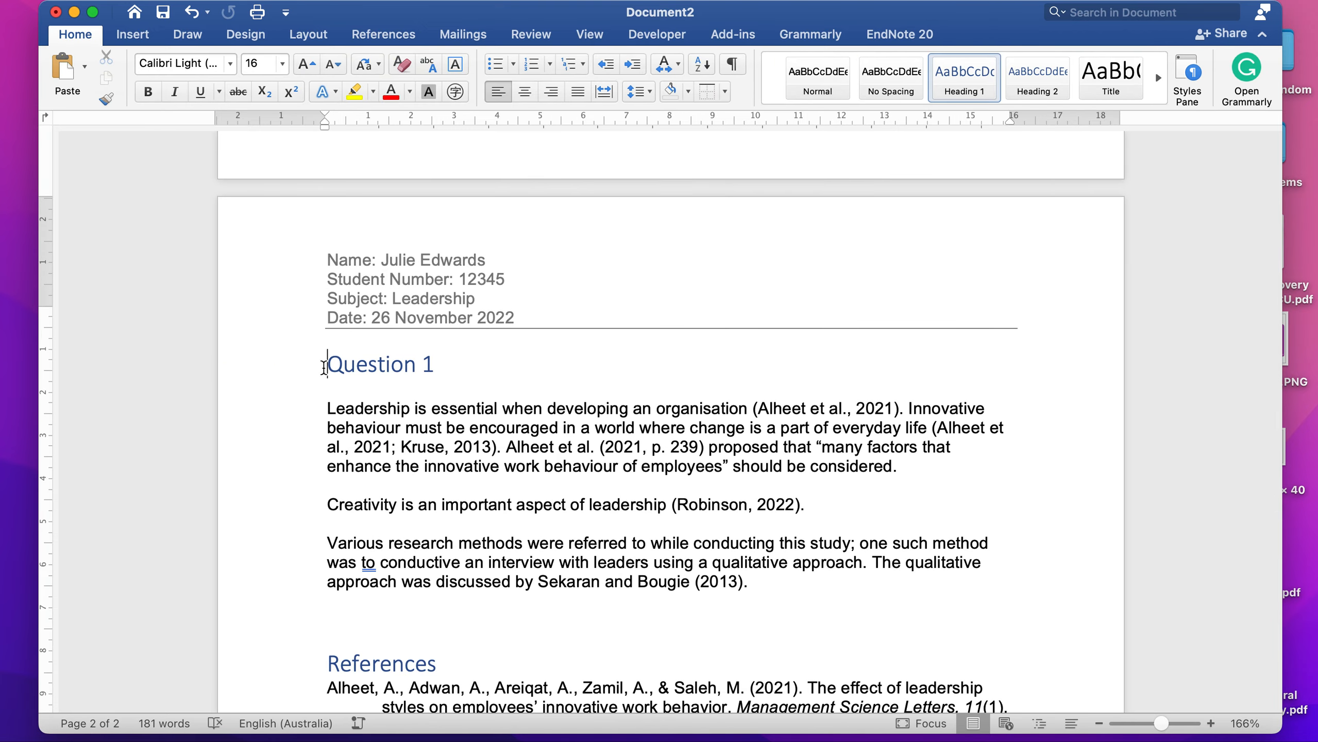
pyautogui.click(133, 35)
pyautogui.click(83, 70)
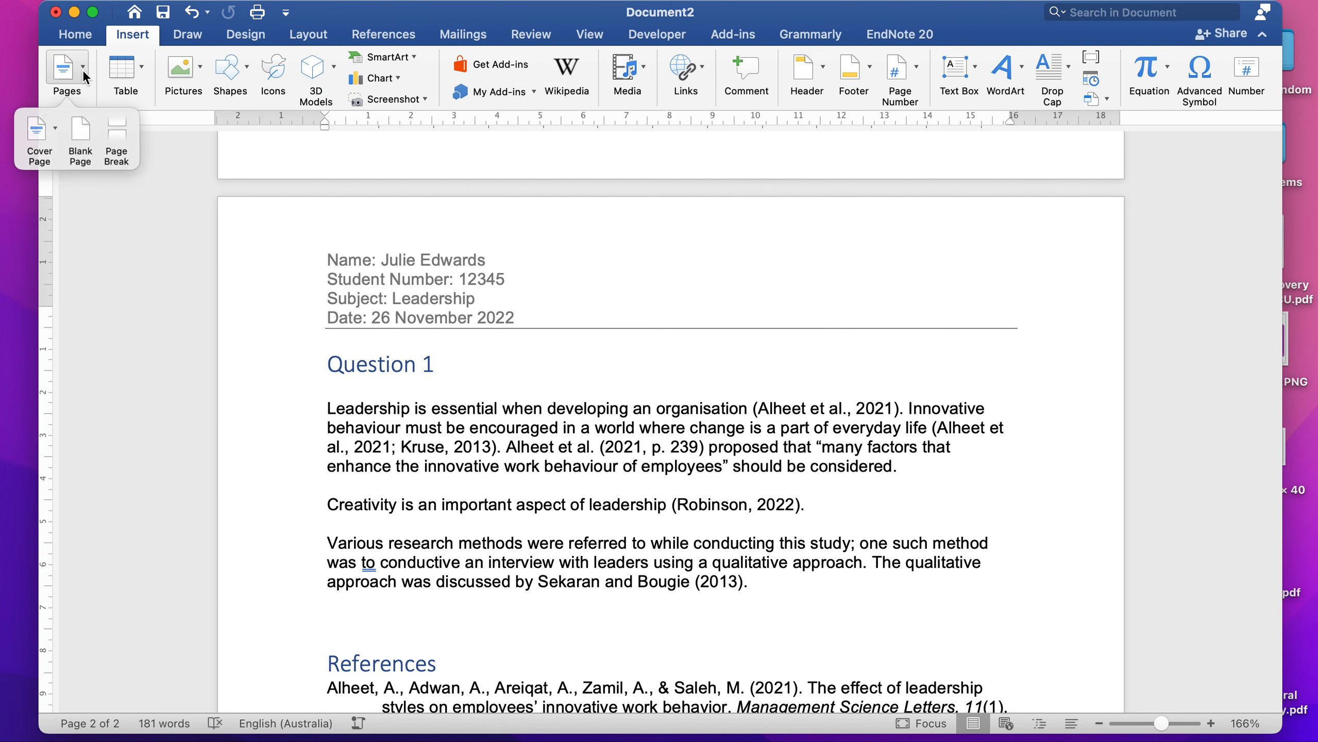
pyautogui.click(121, 133)
pyautogui.scroll(10, 459, 229)
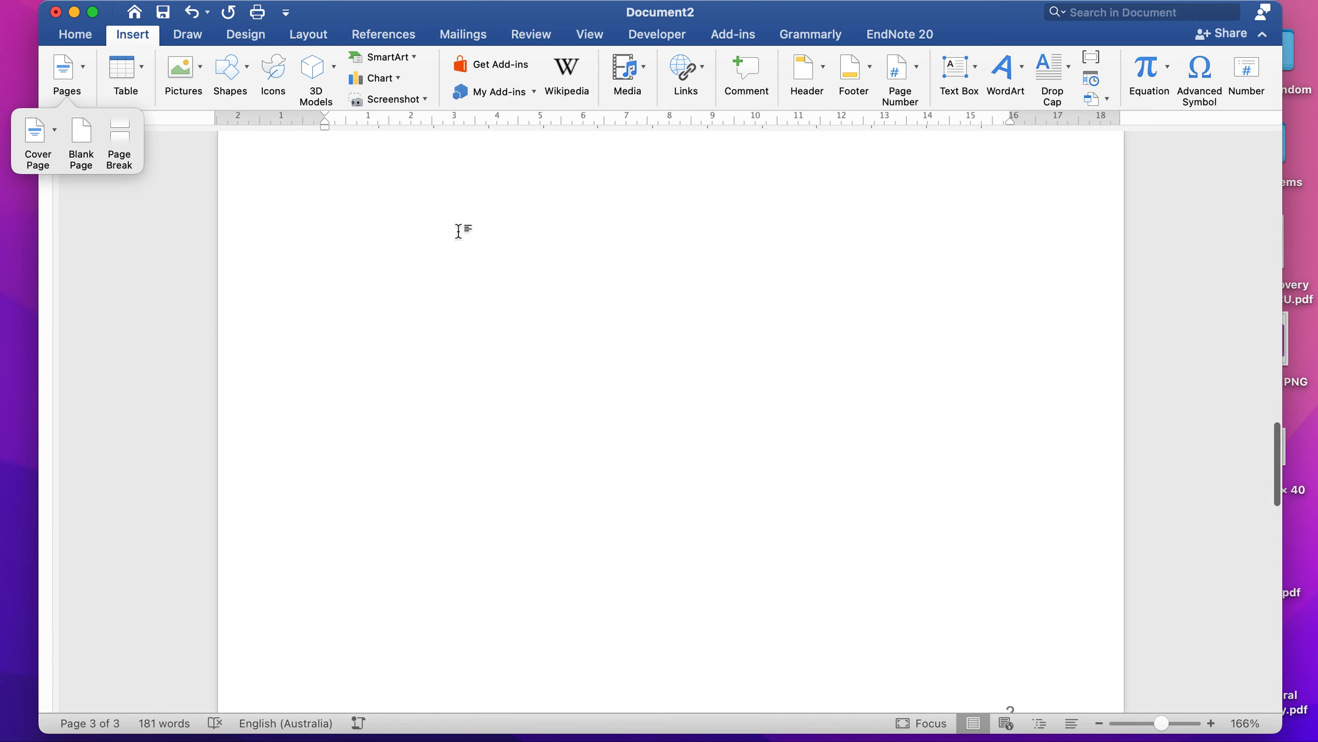
pyautogui.scroll(6, 459, 228)
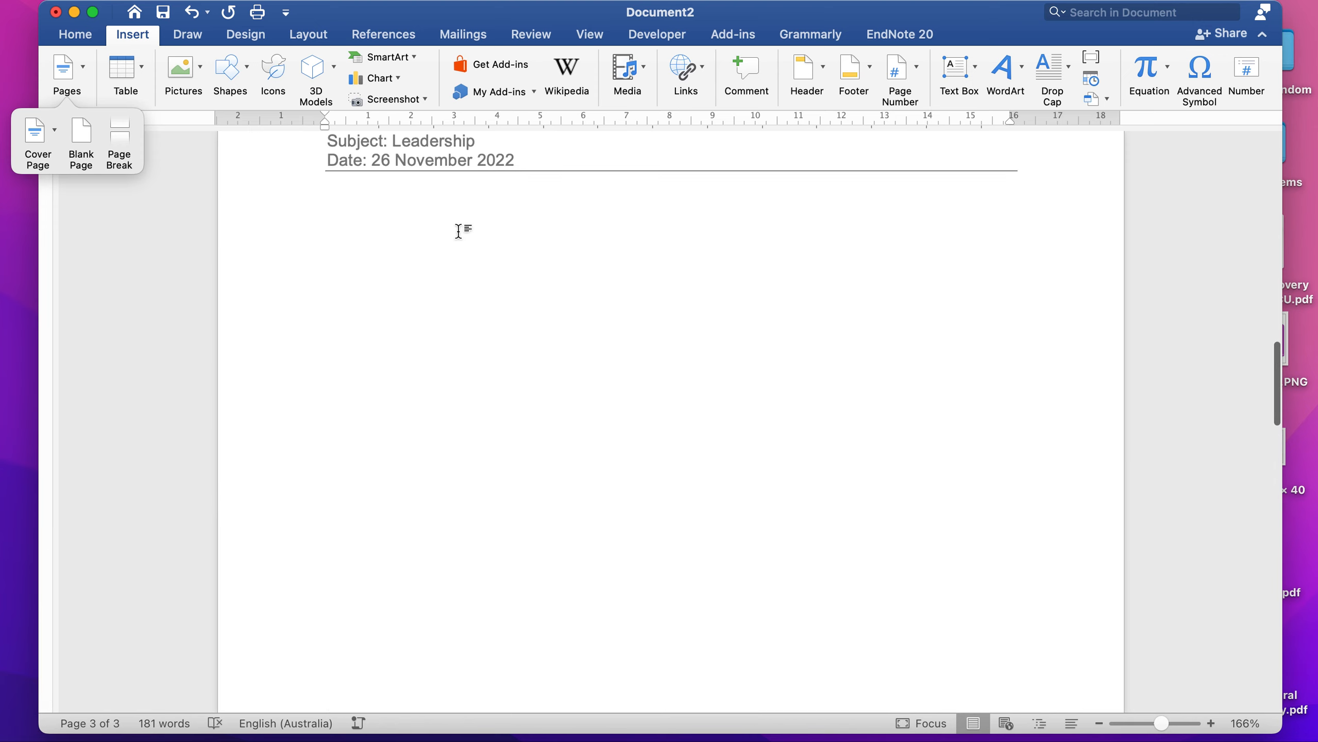
pyautogui.click(346, 259)
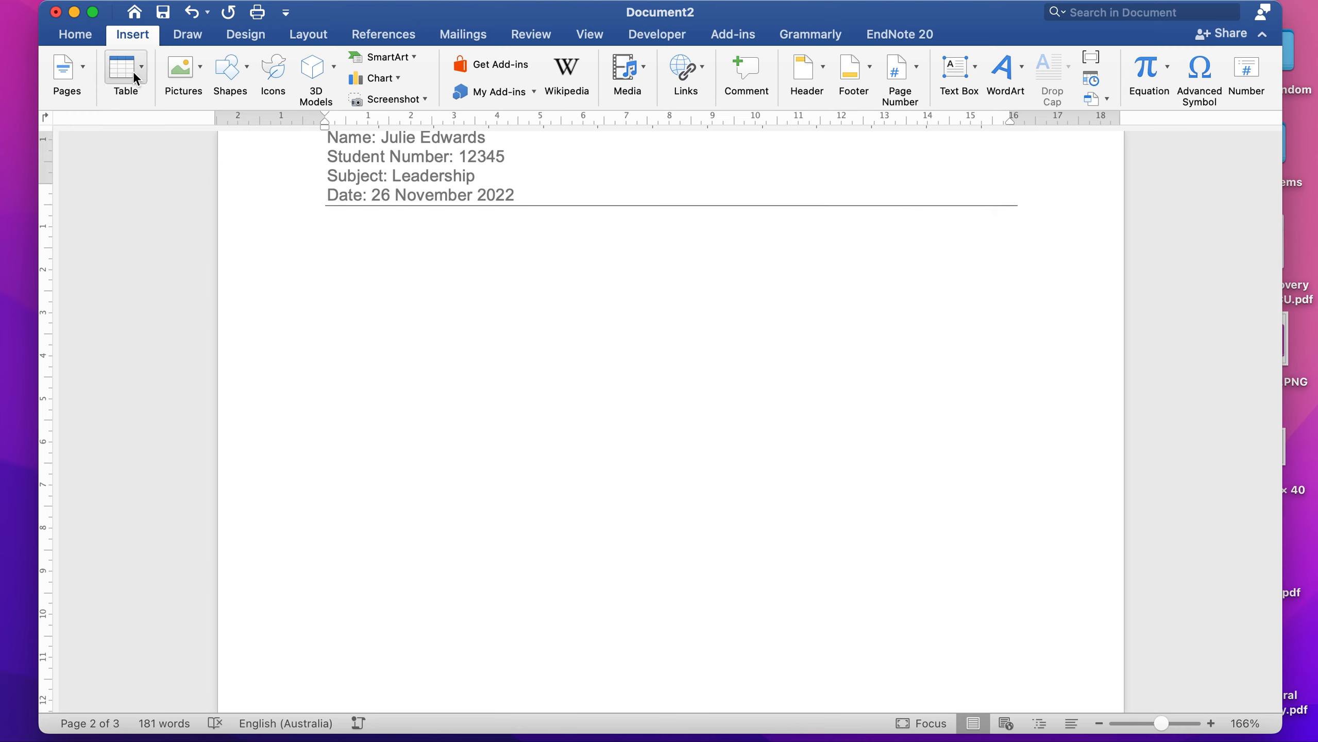
pyautogui.click(84, 35)
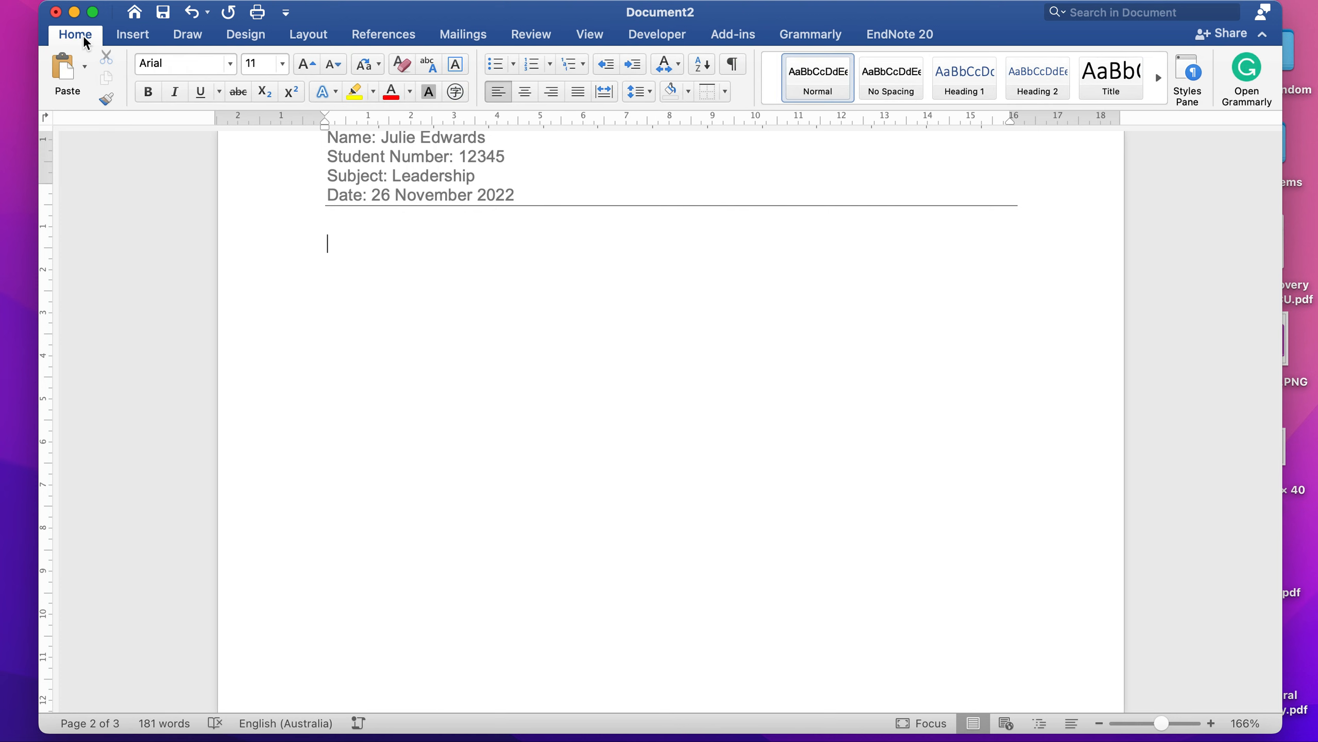
# Insert the Classic automatic table of contents, listing Question 1 and References on page 3
pyautogui.click(378, 32)
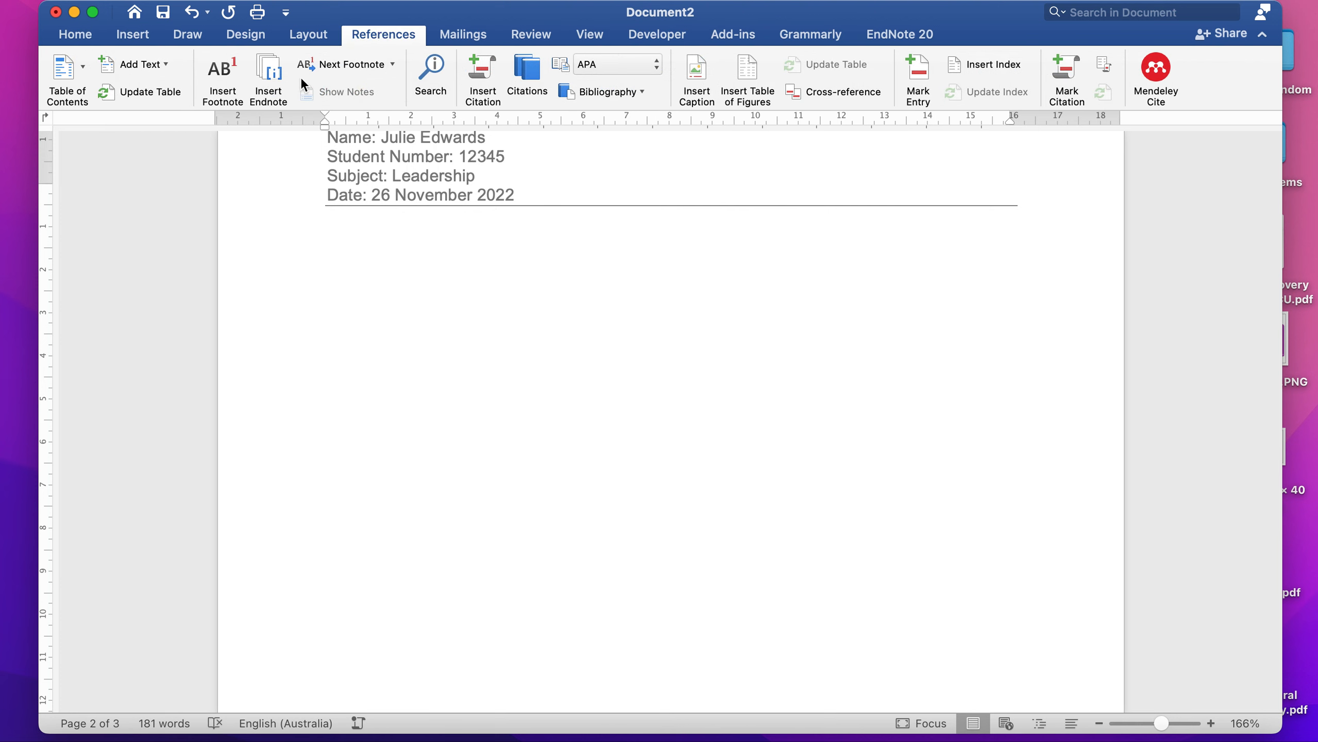
pyautogui.click(83, 68)
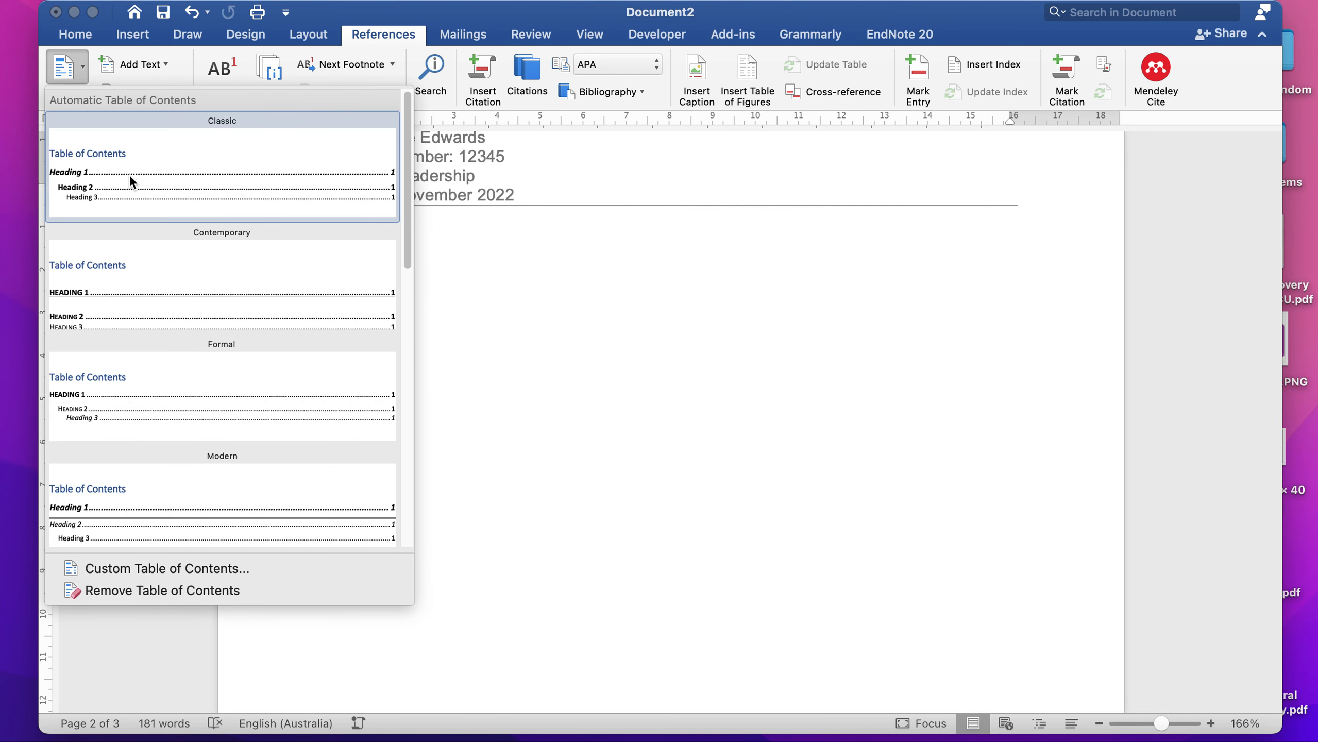
pyautogui.click(130, 177)
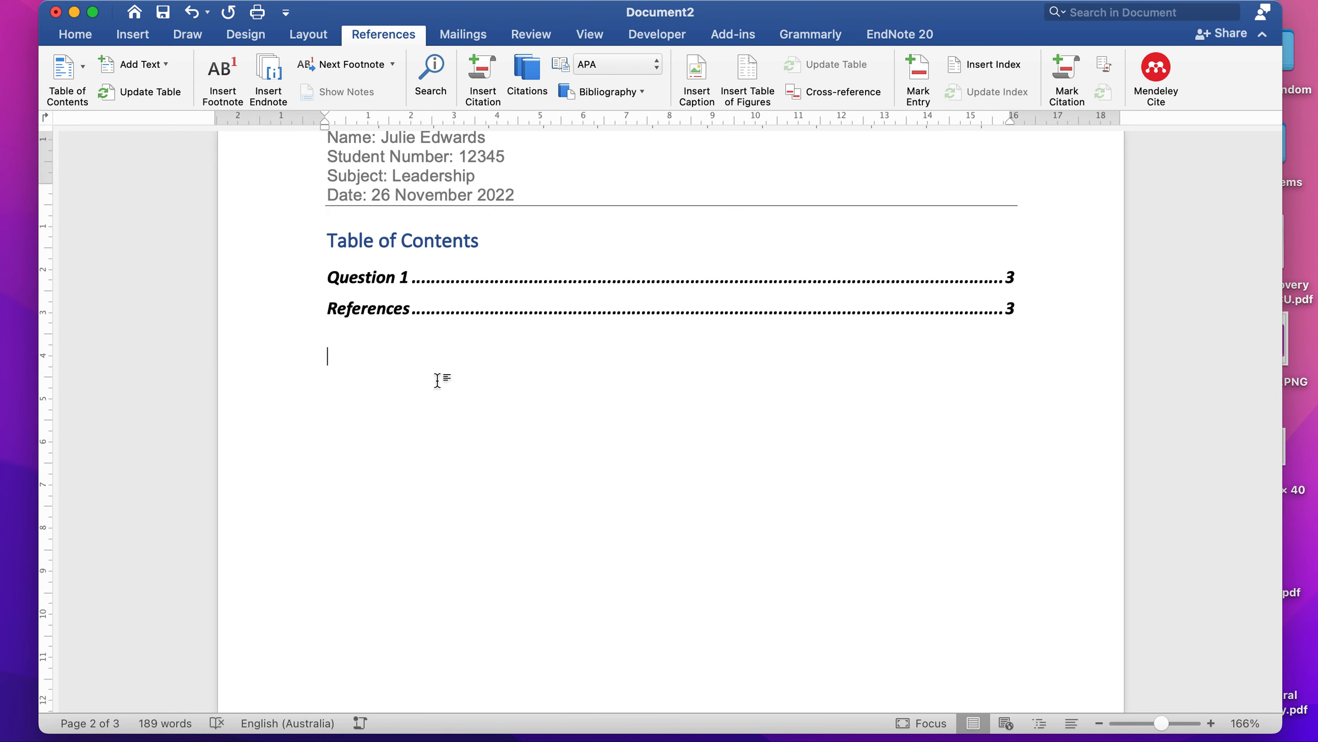
pyautogui.scroll(-1, 450, 377)
pyautogui.scroll(-20, 449, 376)
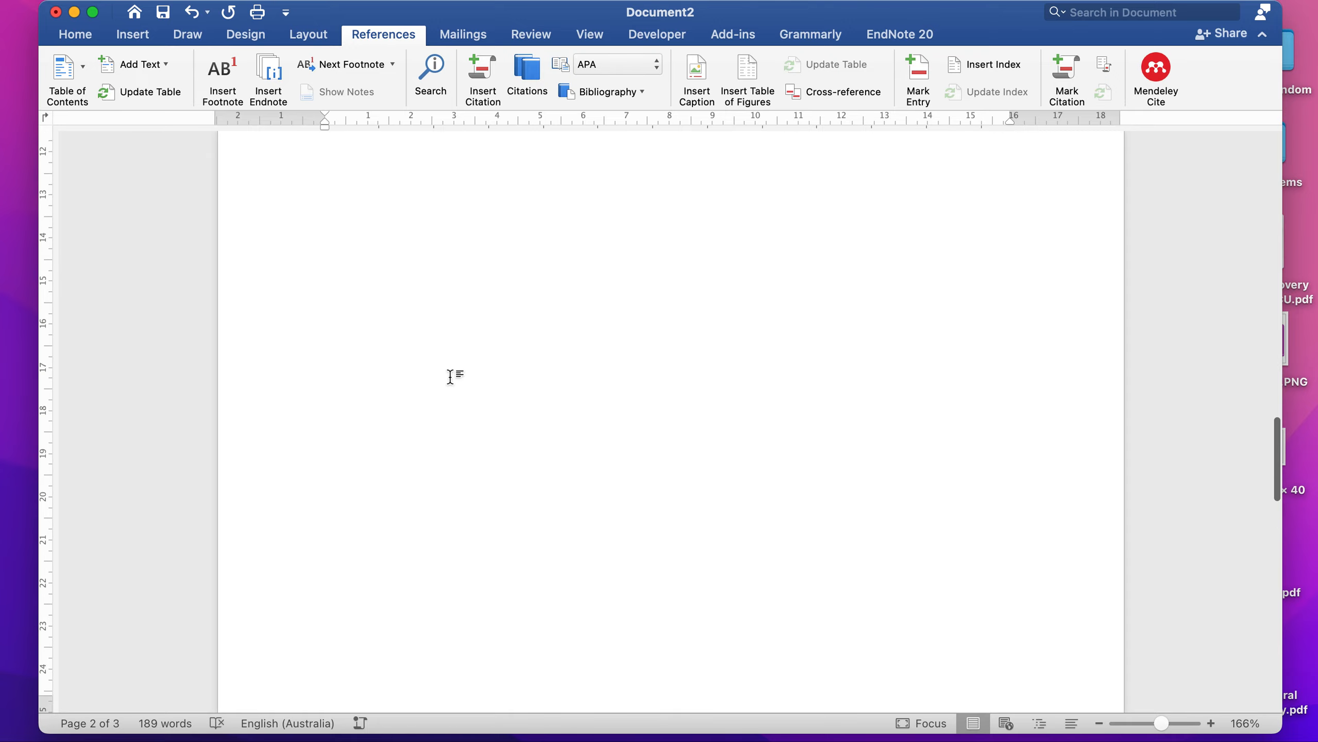
pyautogui.scroll(-5, 506, 514)
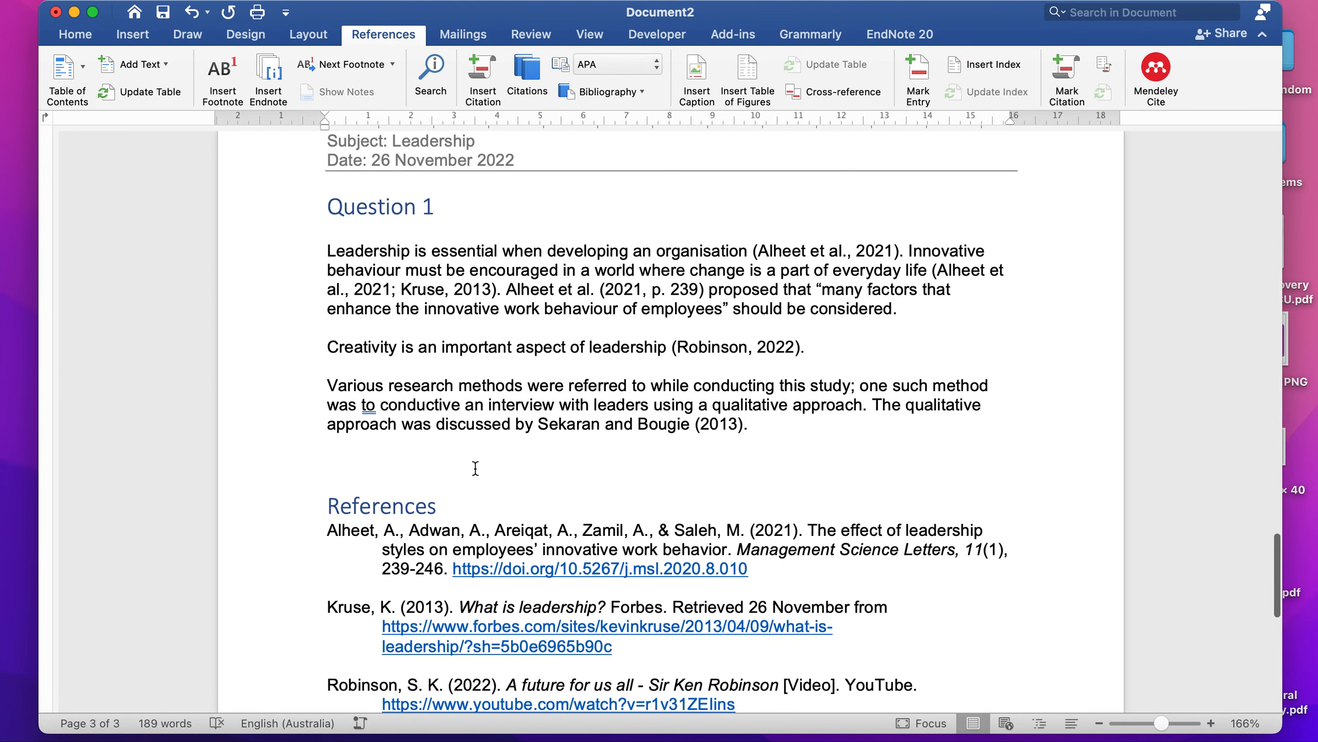
pyautogui.scroll(4, 475, 468)
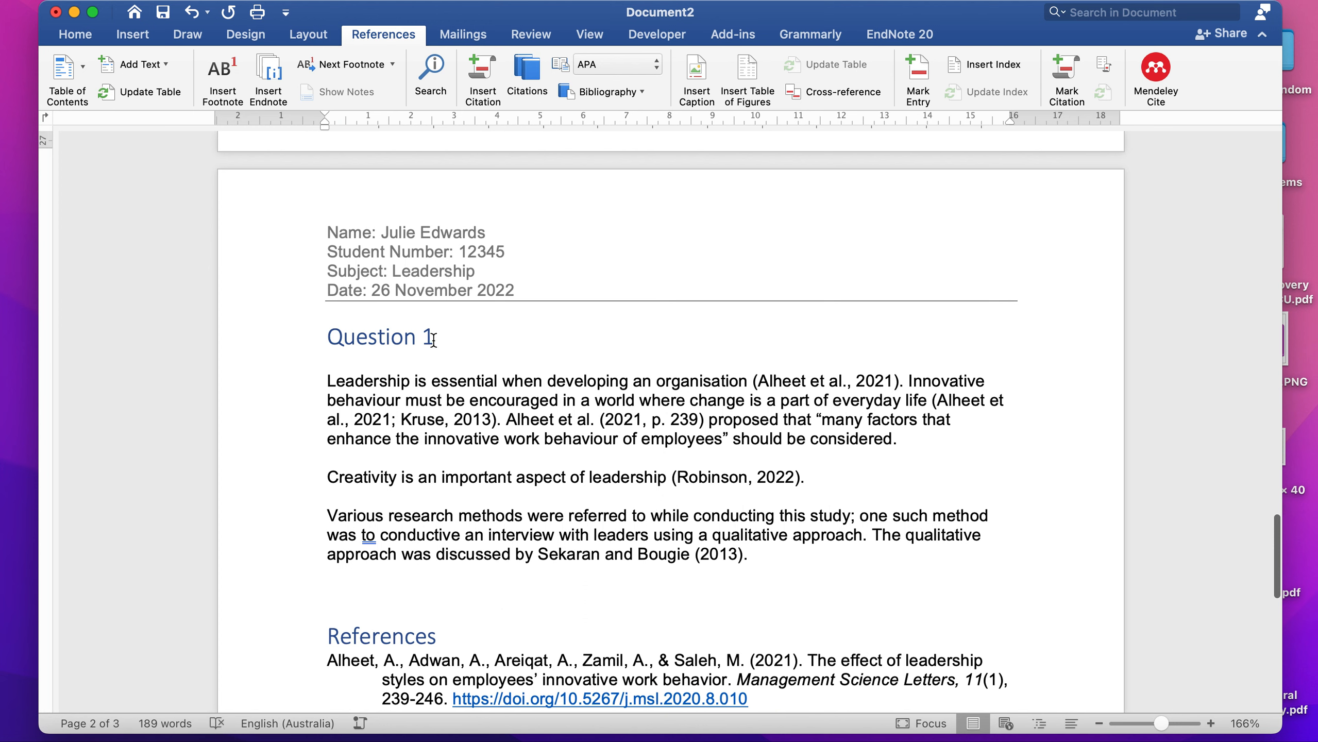
# Rename Question 1 to 'Introduction' and add a 'Creativity in leadership' title below its paragraph
pyautogui.moveTo(434, 335); pyautogui.dragTo(346, 340)
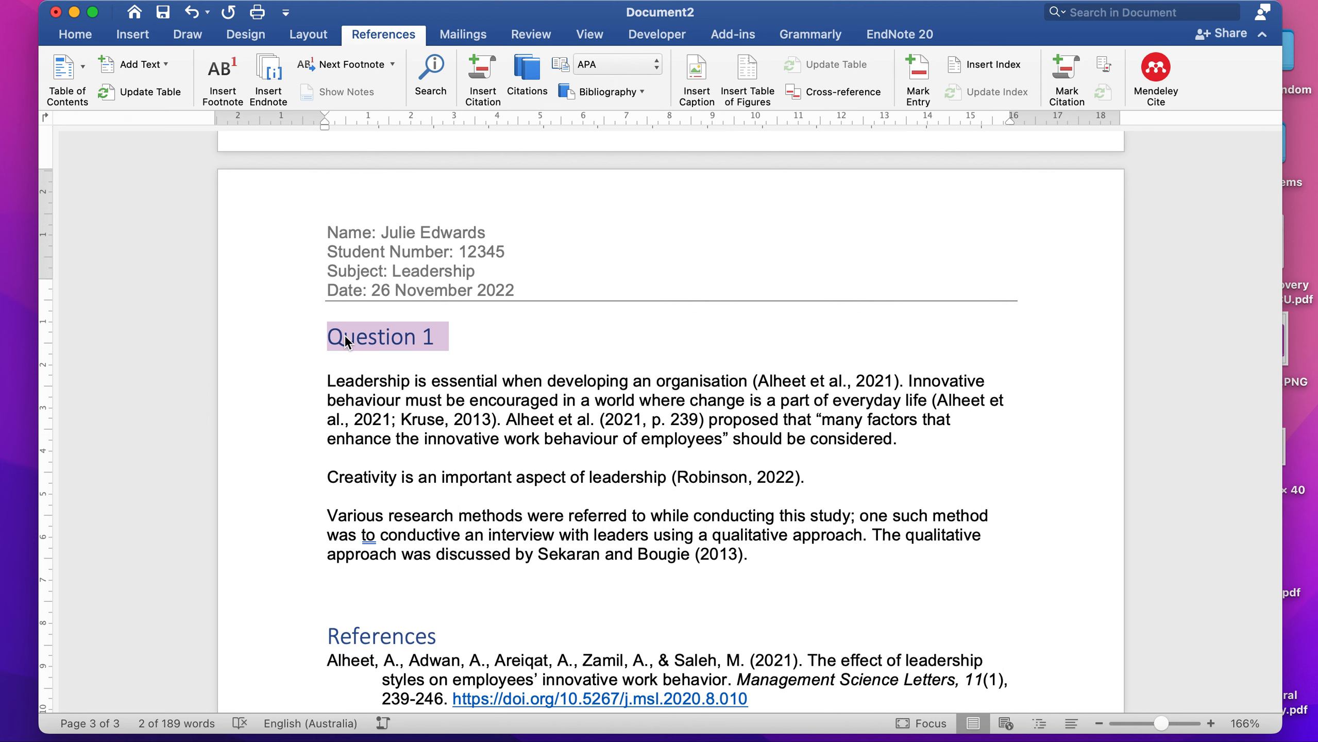
pyautogui.write('Introduction')
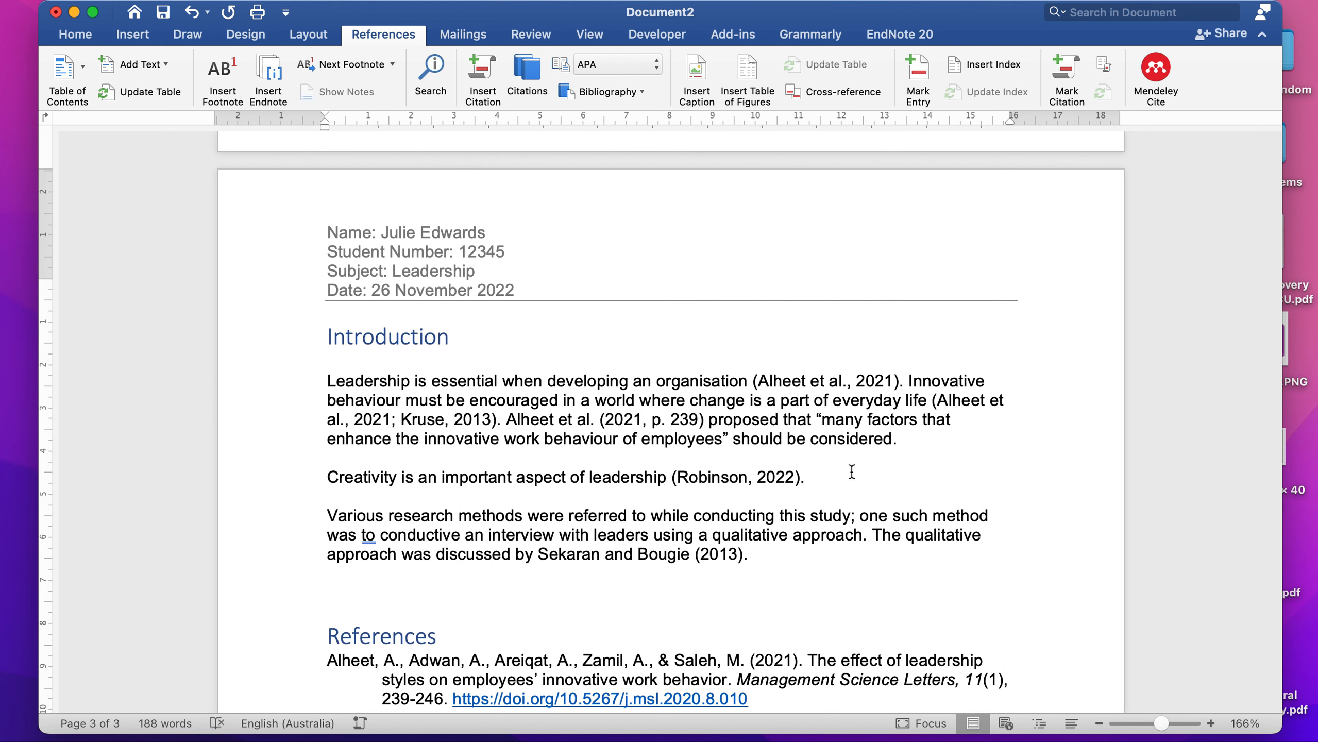
pyautogui.press('Return')
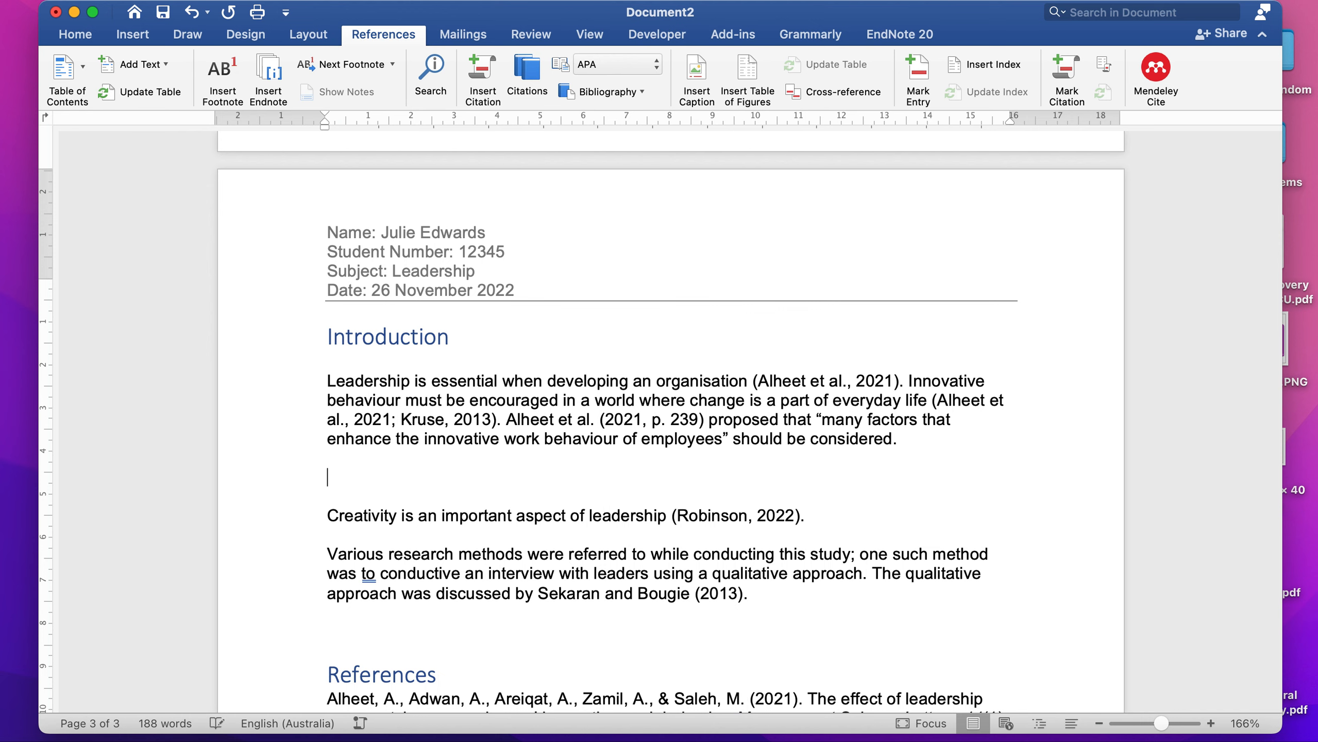
pyautogui.write('Creativity in leadership')
pyautogui.press('Return')
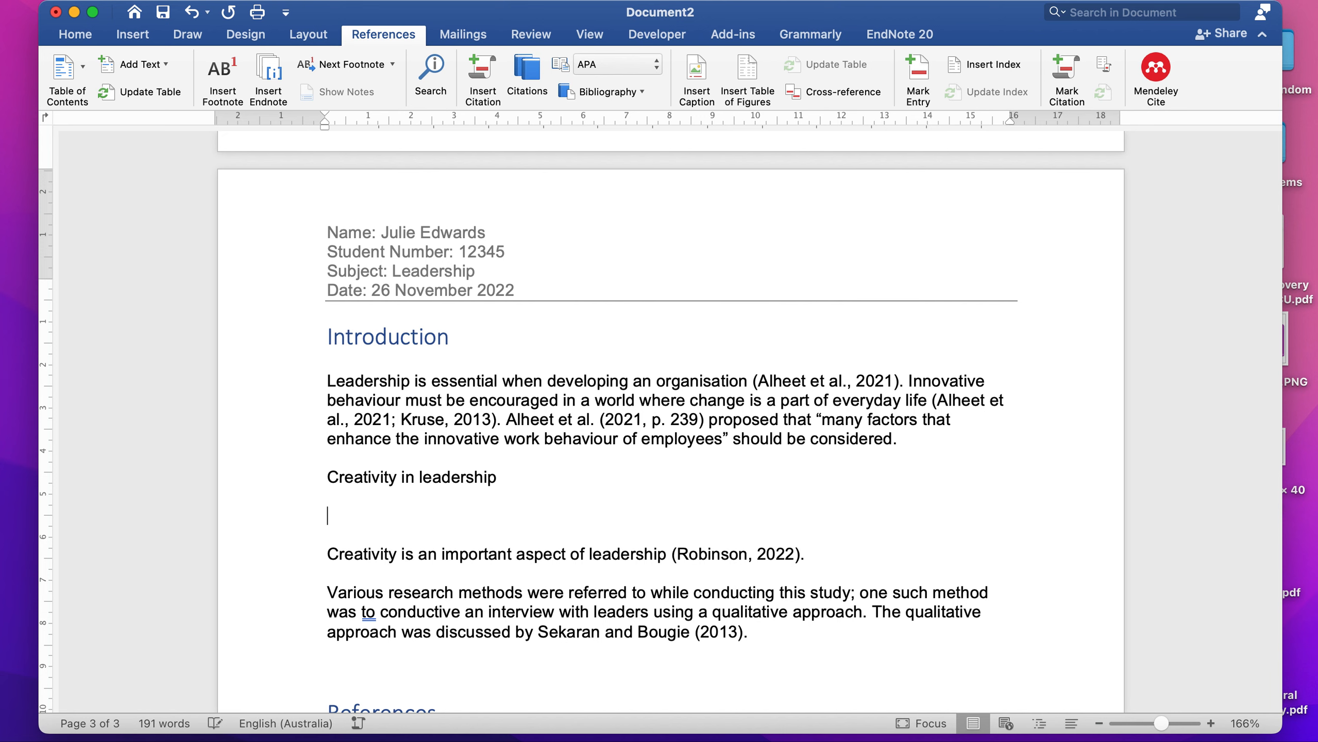
pyautogui.press('BackSpace')
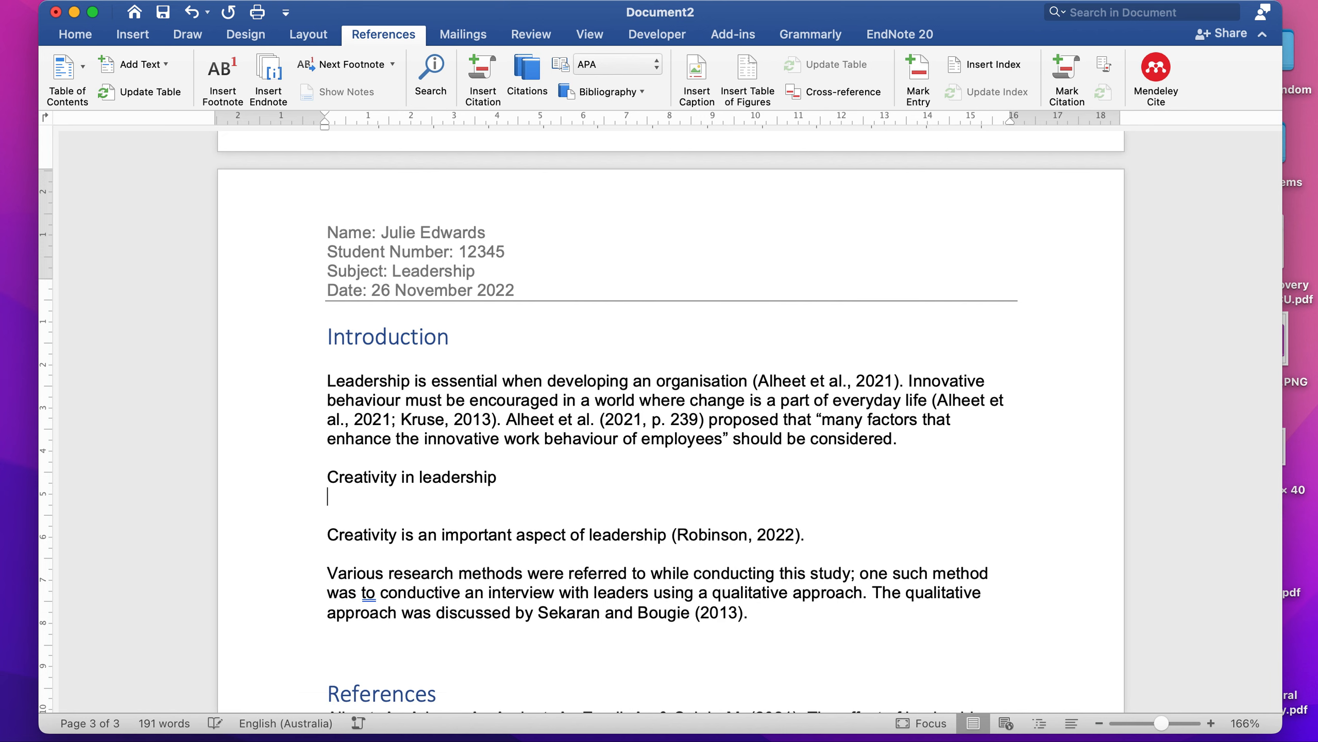
# Add 'Research methods', 'Corporate Social Responsibility' and 'Conclusion' section titles below their paragraphs
pyautogui.click(818, 533)
pyautogui.press('Return')
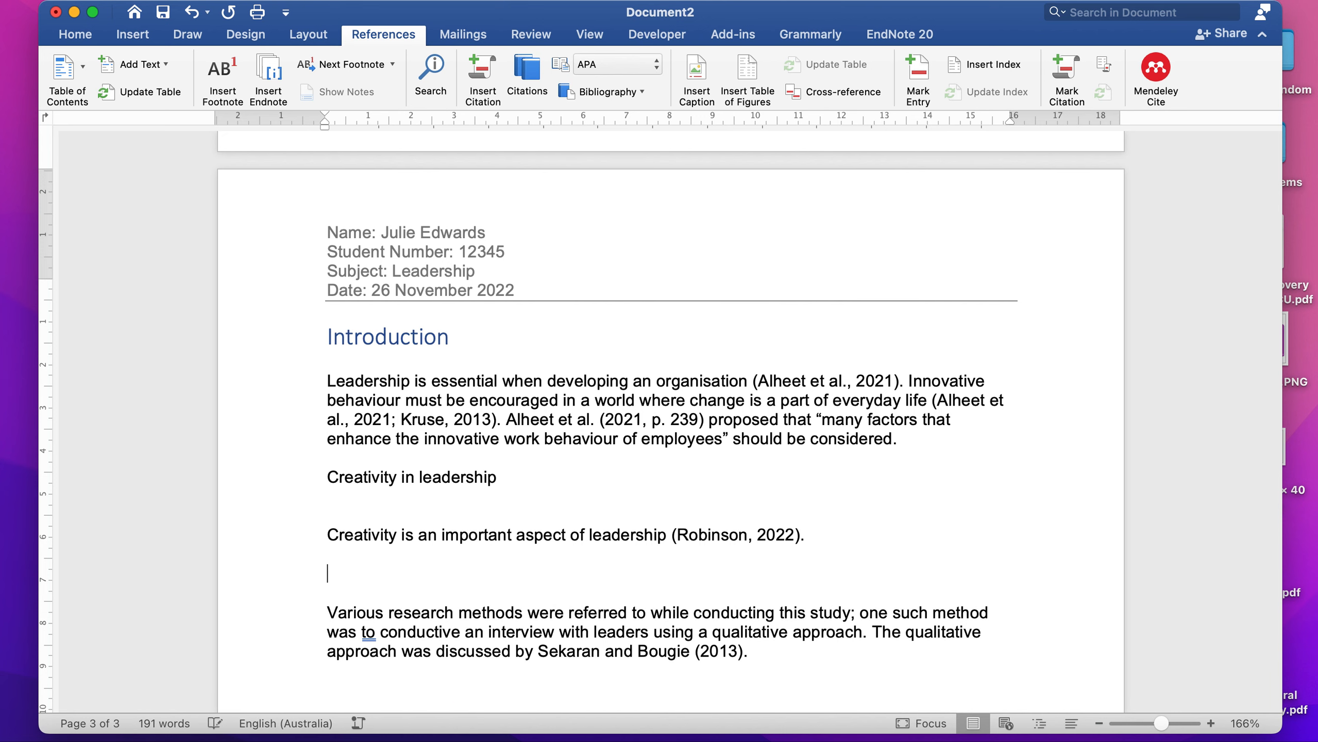
pyautogui.write('Reserac')
pyautogui.write('h methods')
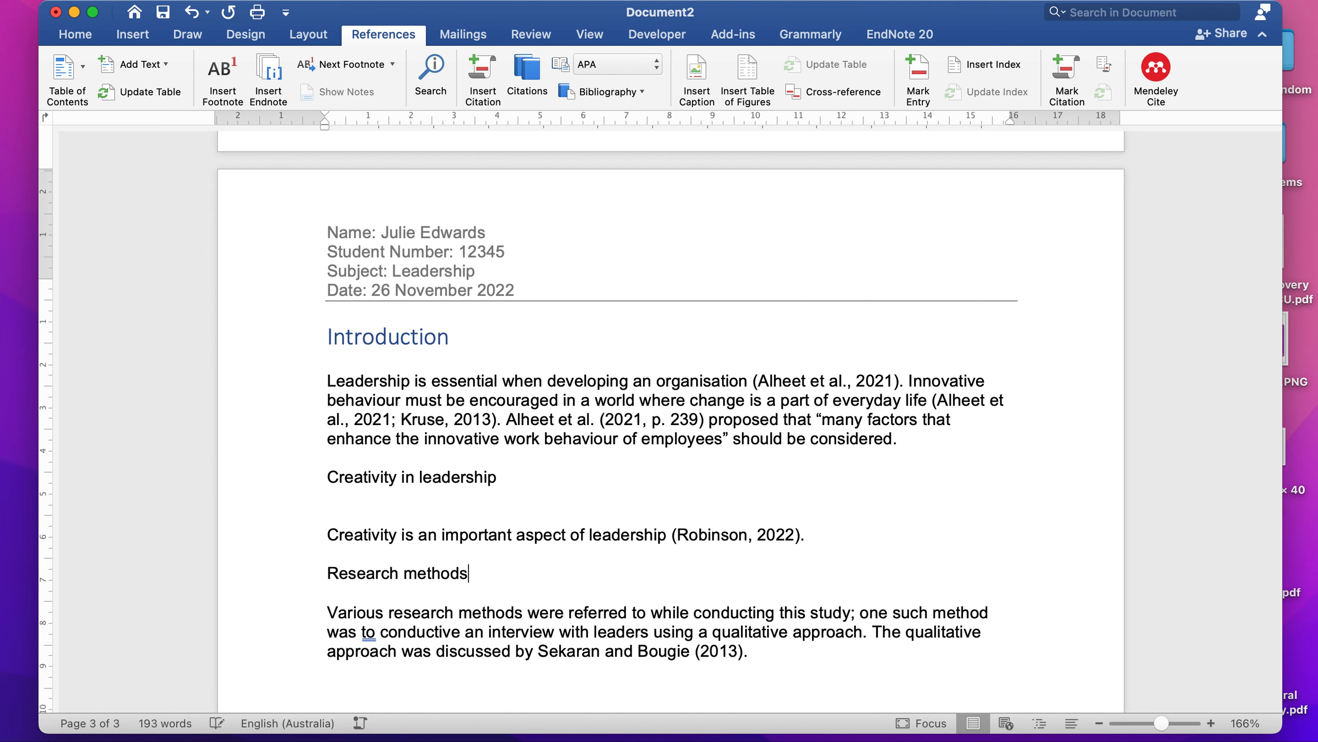
pyautogui.scroll(-4, 919, 560)
pyautogui.click(781, 480)
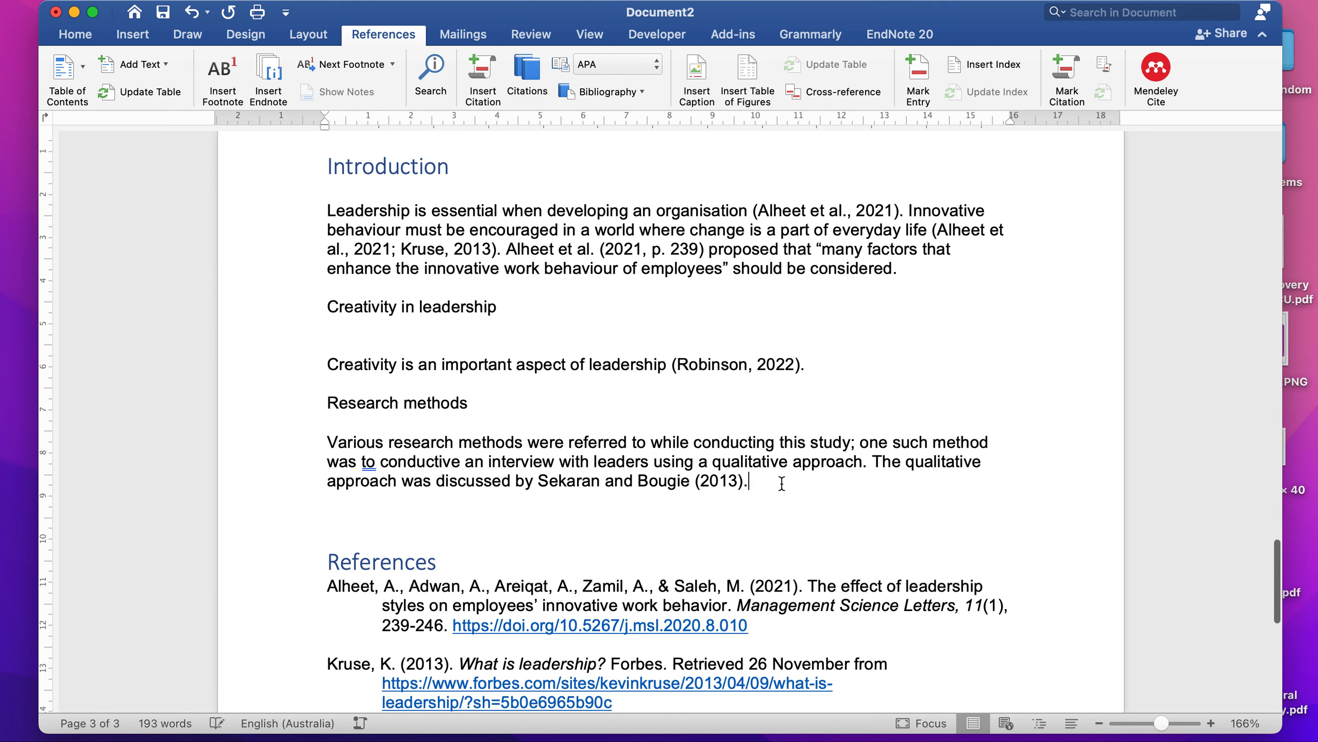
pyautogui.press('Return')
pyautogui.press('Return')
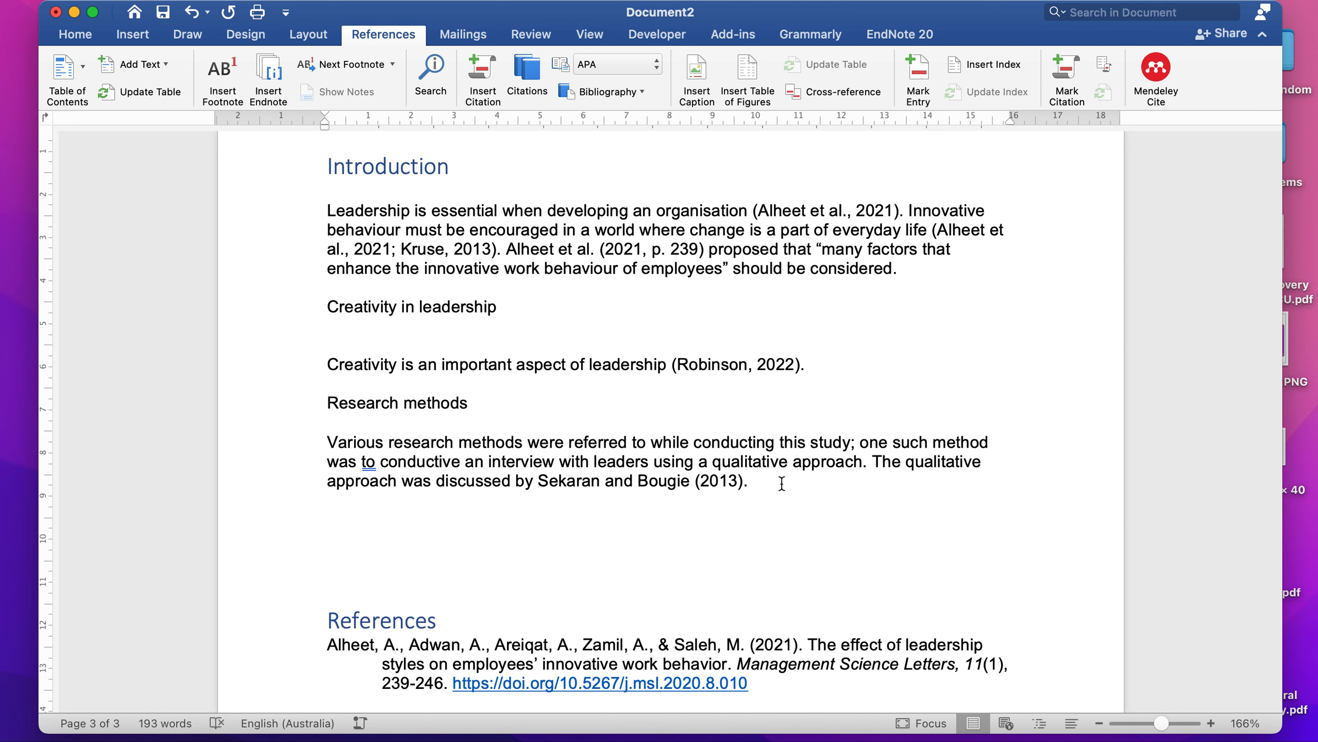
pyautogui.write('Corporate Social')
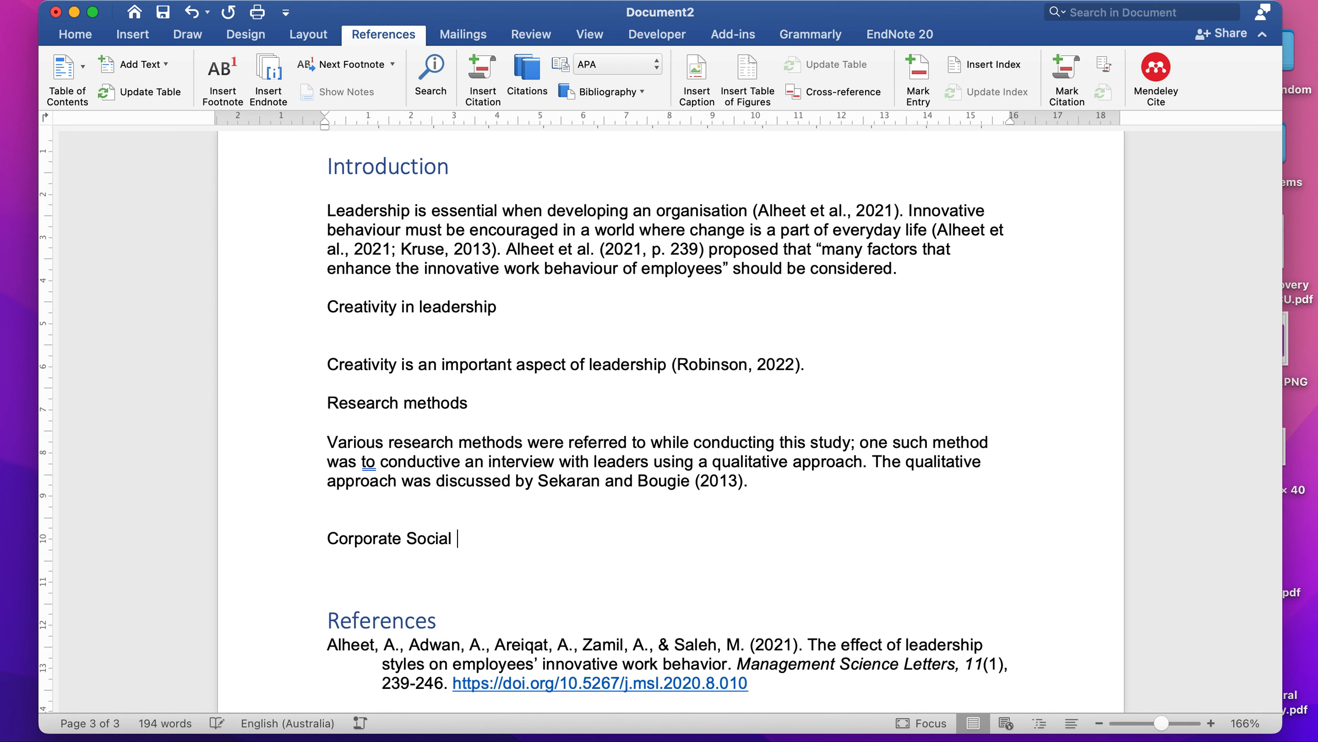
pyautogui.write(' Resoonsibility')
pyautogui.press('Return')
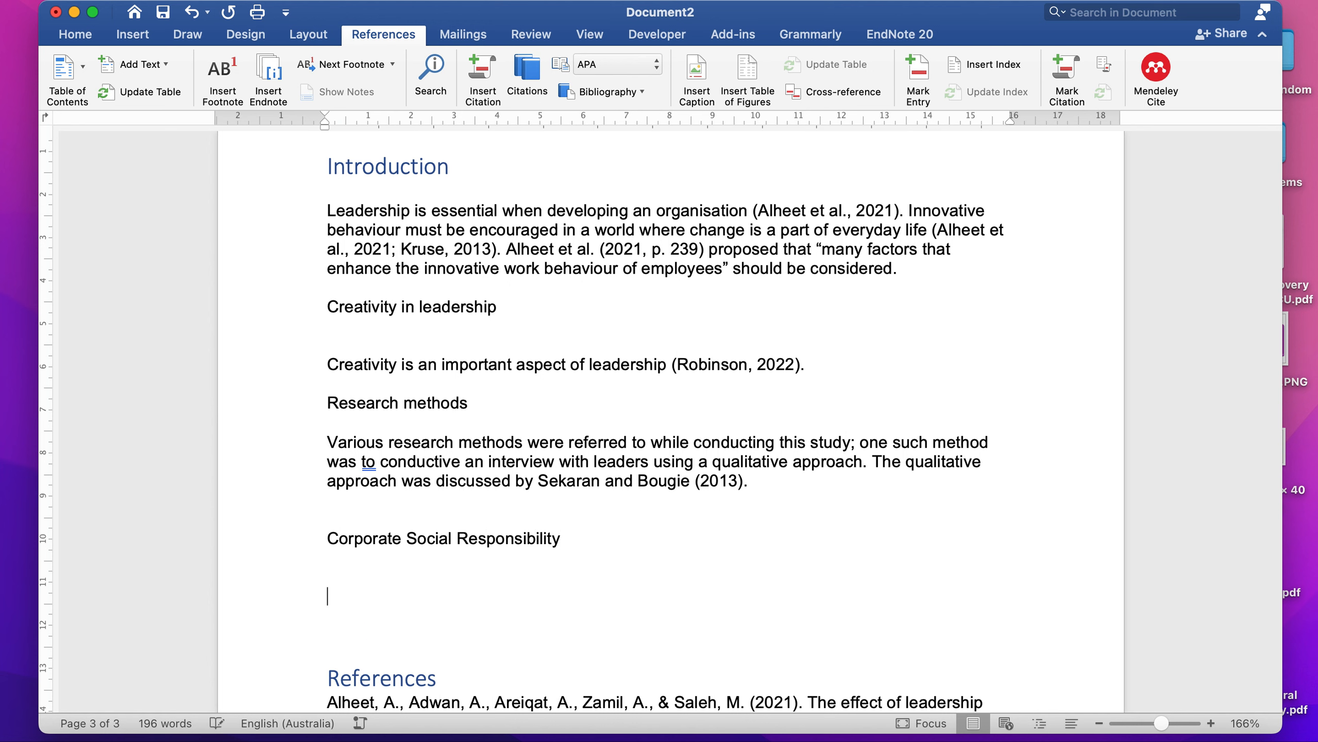
pyautogui.write('Conclusion')
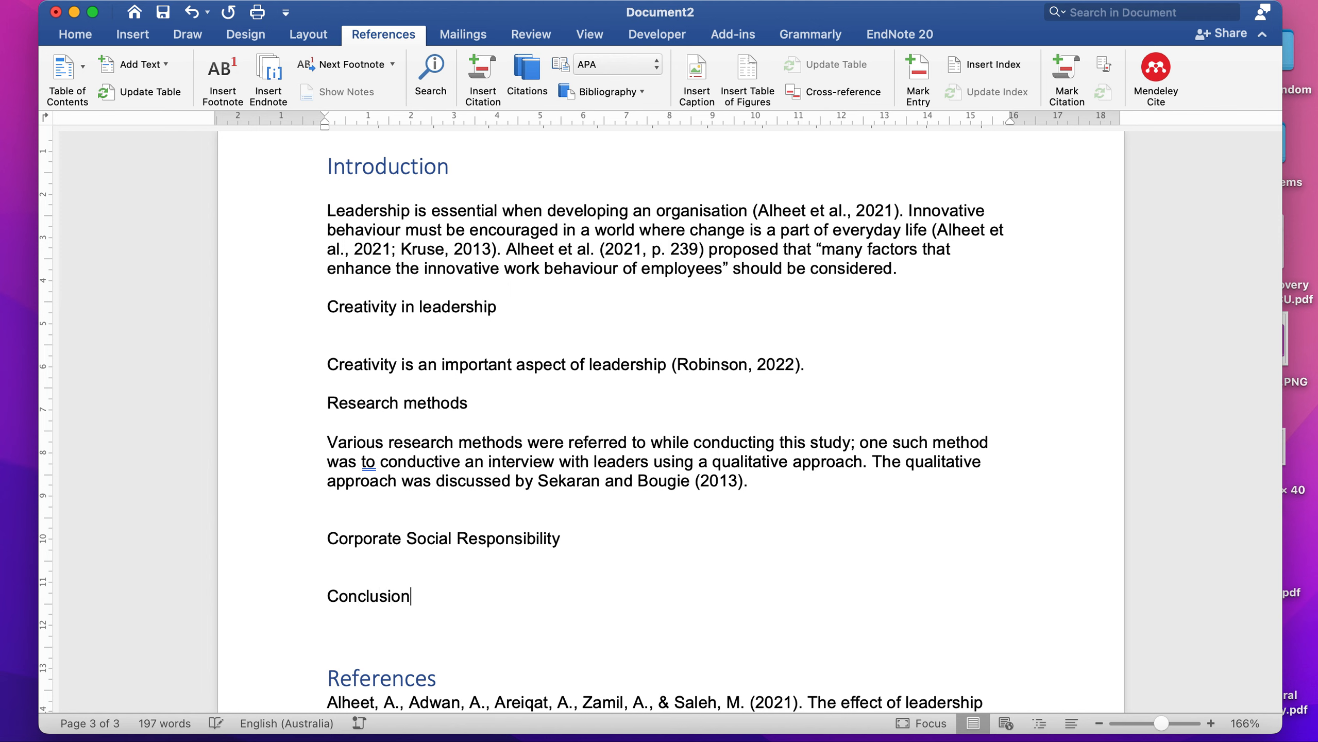
# Apply Heading 1 to the Creativity in leadership and Research methods titles
pyautogui.moveTo(491, 307); pyautogui.dragTo(332, 306)
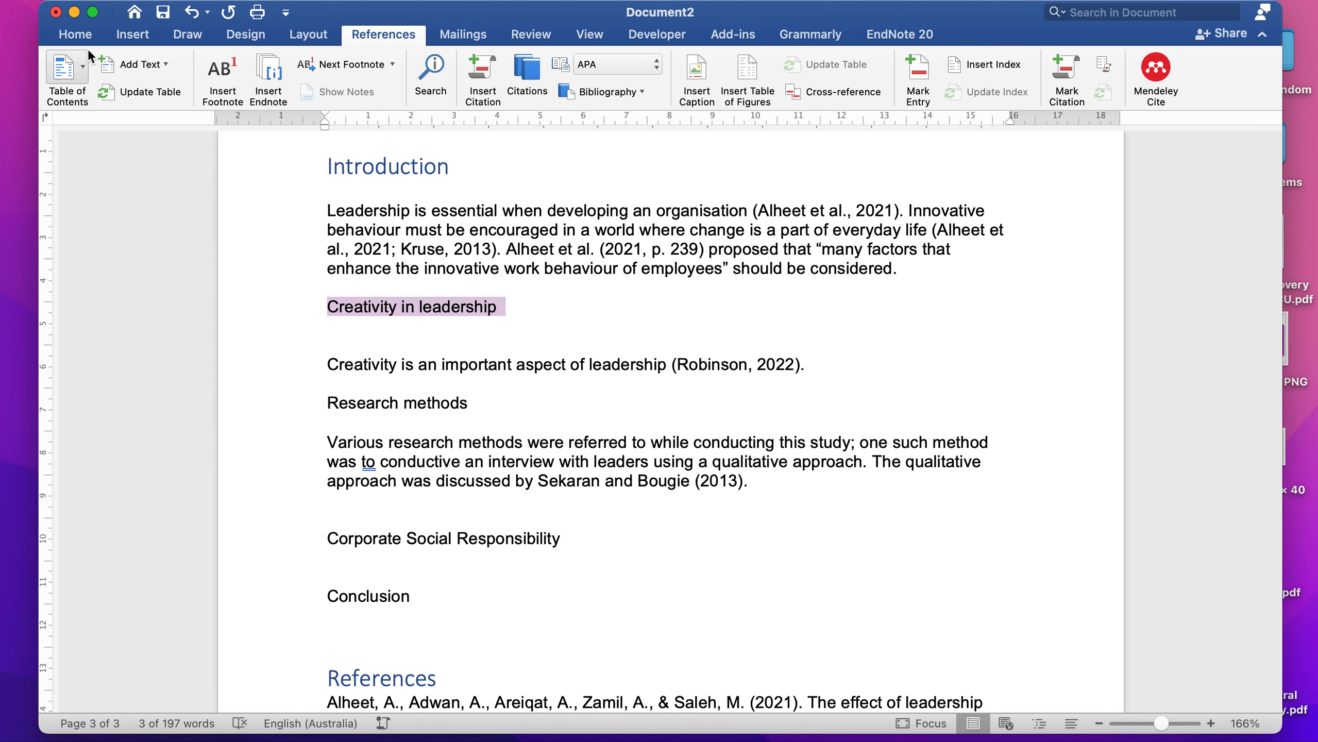
pyautogui.click(77, 35)
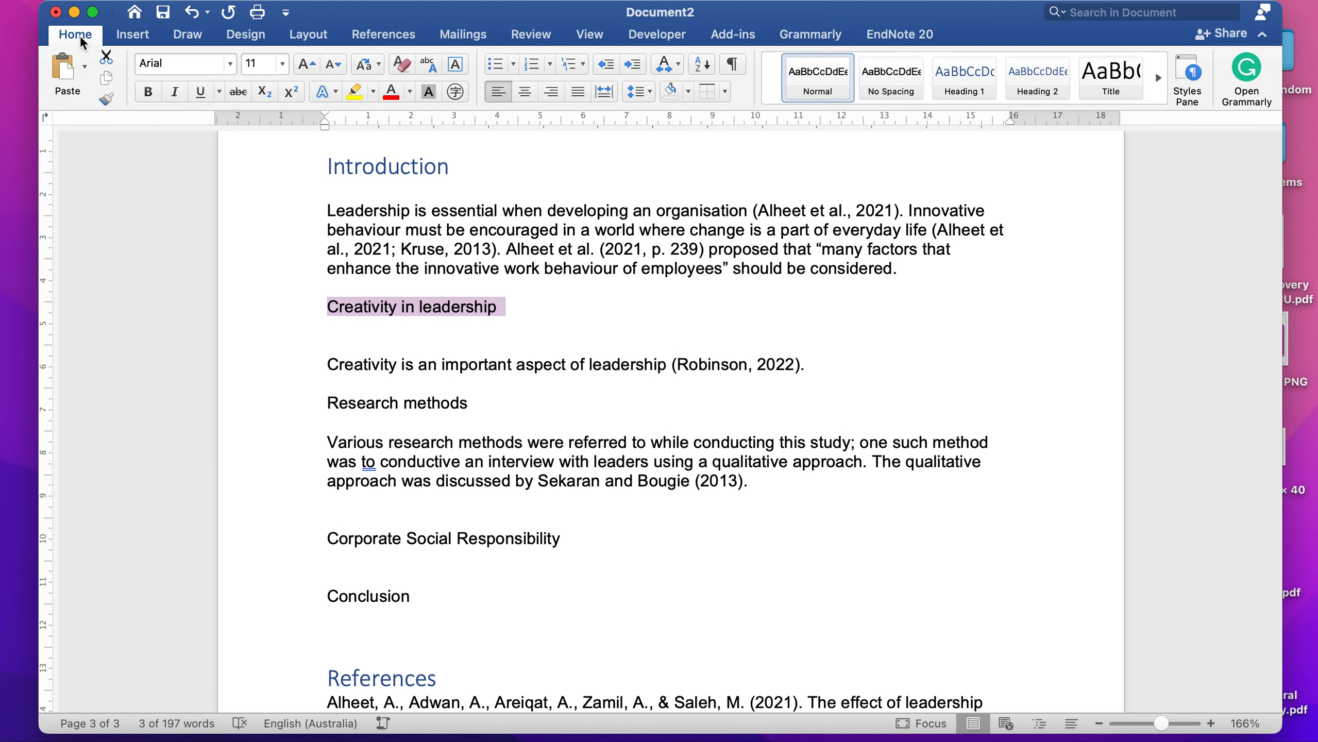
pyautogui.click(961, 78)
pyautogui.moveTo(478, 431); pyautogui.dragTo(326, 432)
pyautogui.click(954, 76)
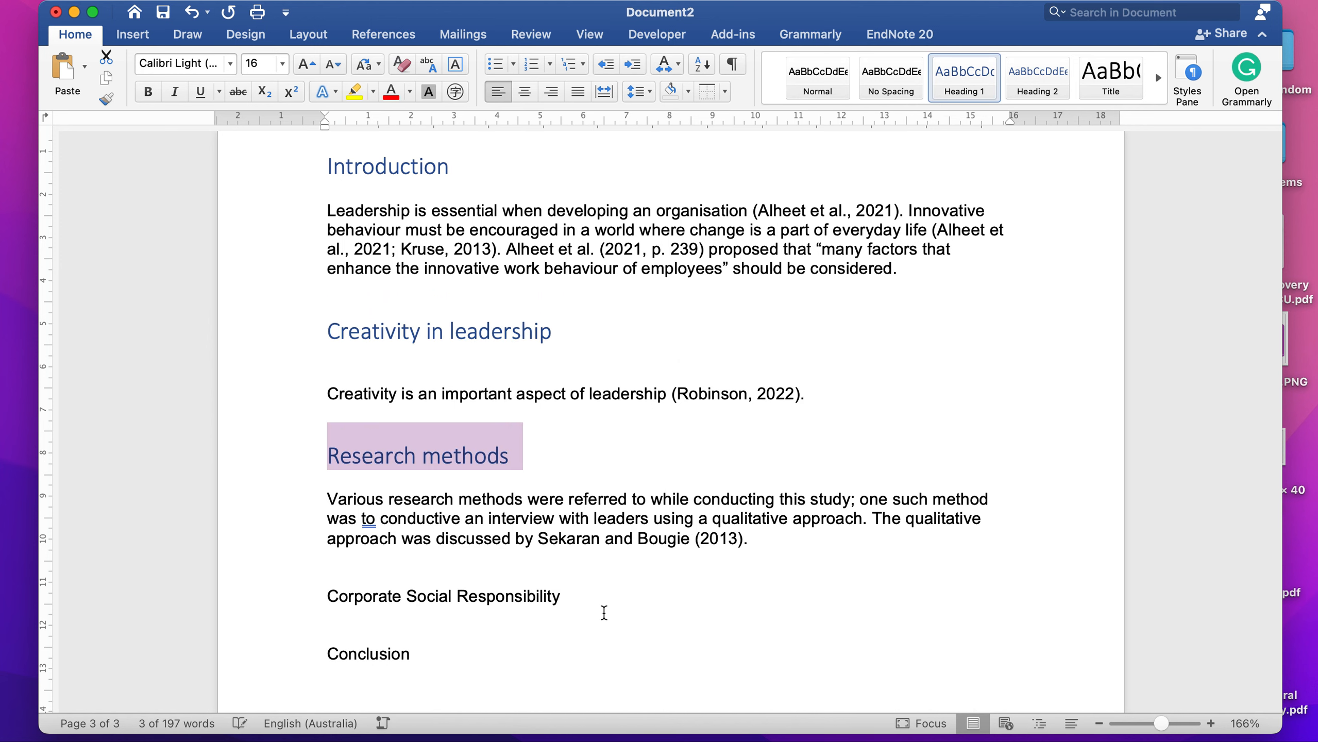
# Apply Heading 1 to Corporate Social Responsibility and Conclusion, then add a line after the Research methods paragraph
pyautogui.moveTo(570, 598); pyautogui.dragTo(328, 596)
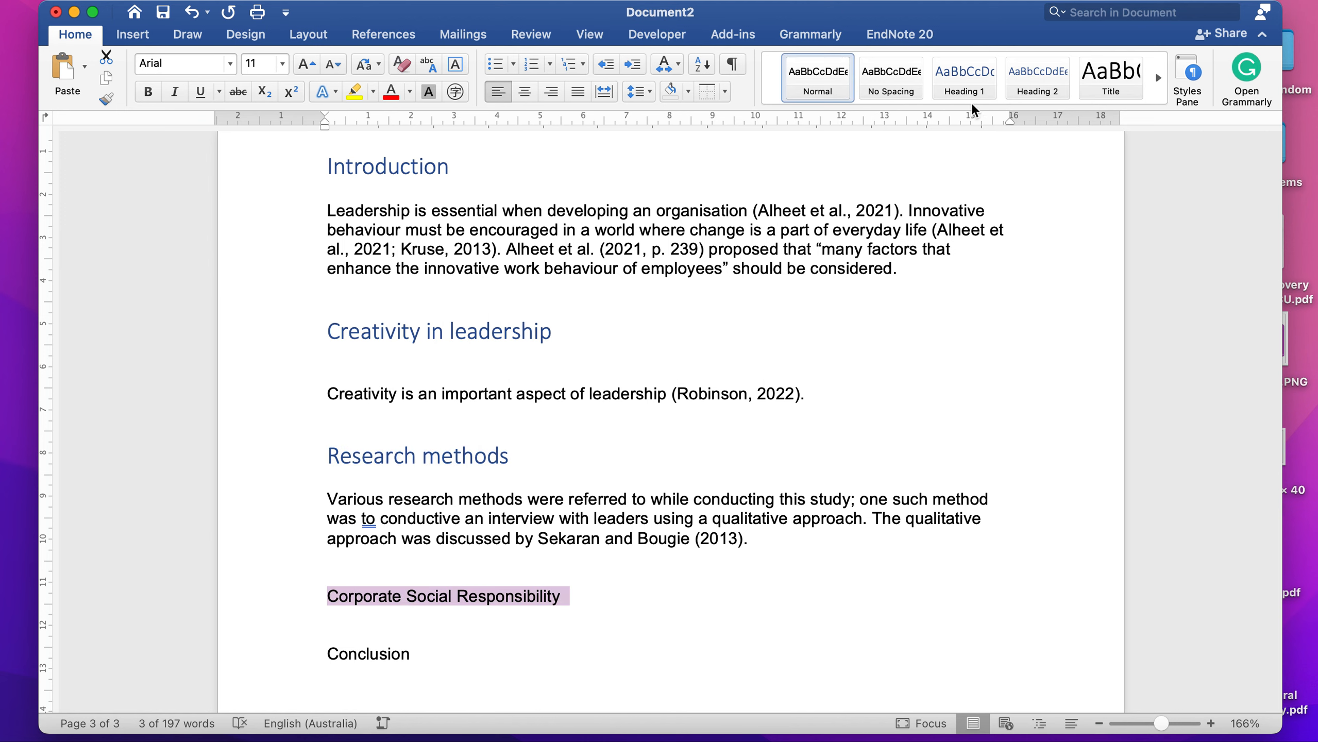
pyautogui.click(971, 79)
pyautogui.scroll(-4, 769, 384)
pyautogui.moveTo(414, 490); pyautogui.dragTo(327, 491)
pyautogui.click(966, 80)
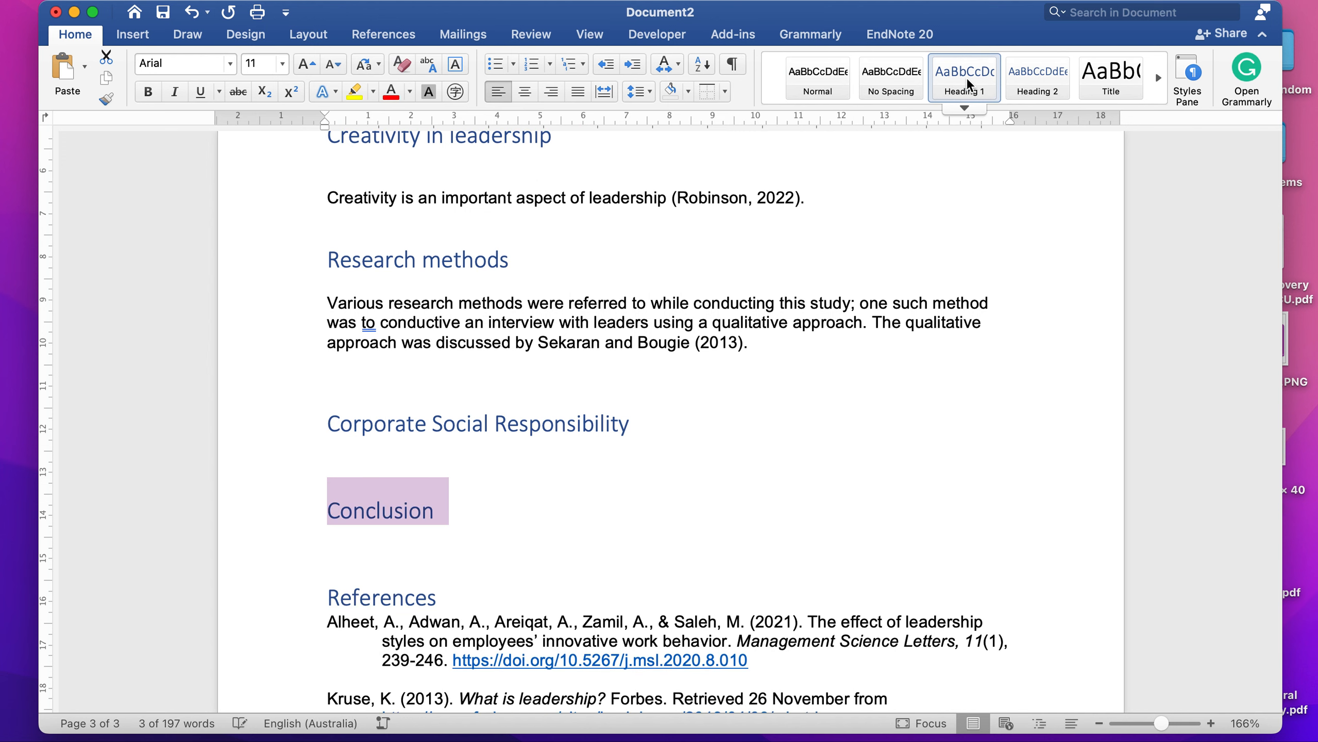
pyautogui.click(765, 346)
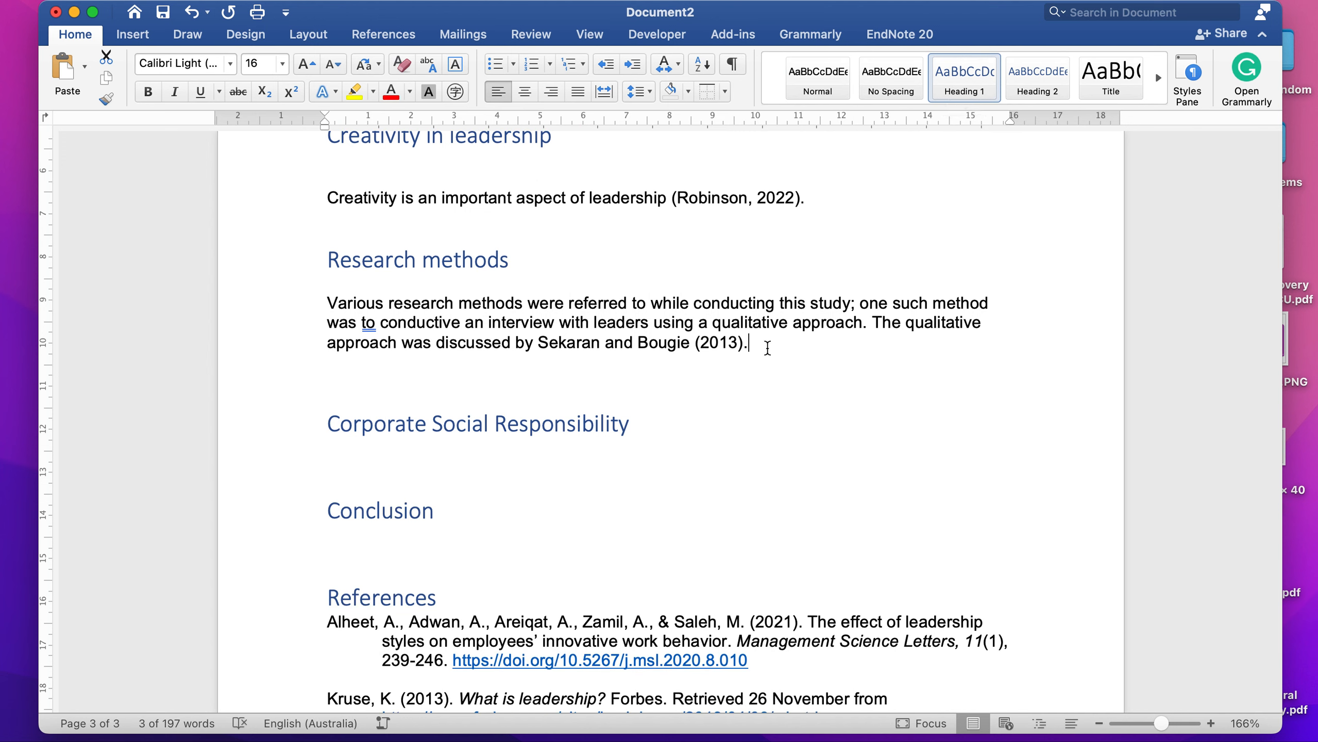
pyautogui.press('Return')
# Type 'Qualitative research' and 'Quantitative research' on separate lines below the Research methods paragraph
pyautogui.write('Q')
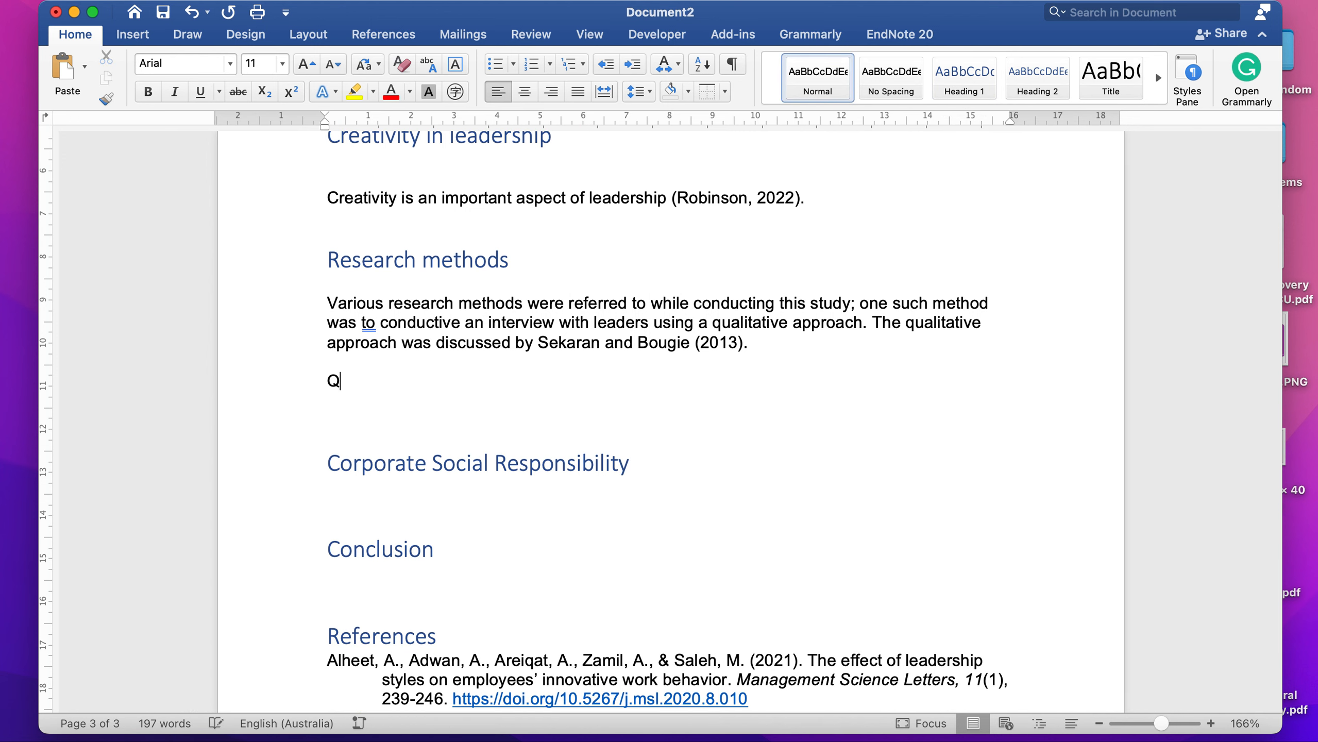
pyautogui.write('ualitative research')
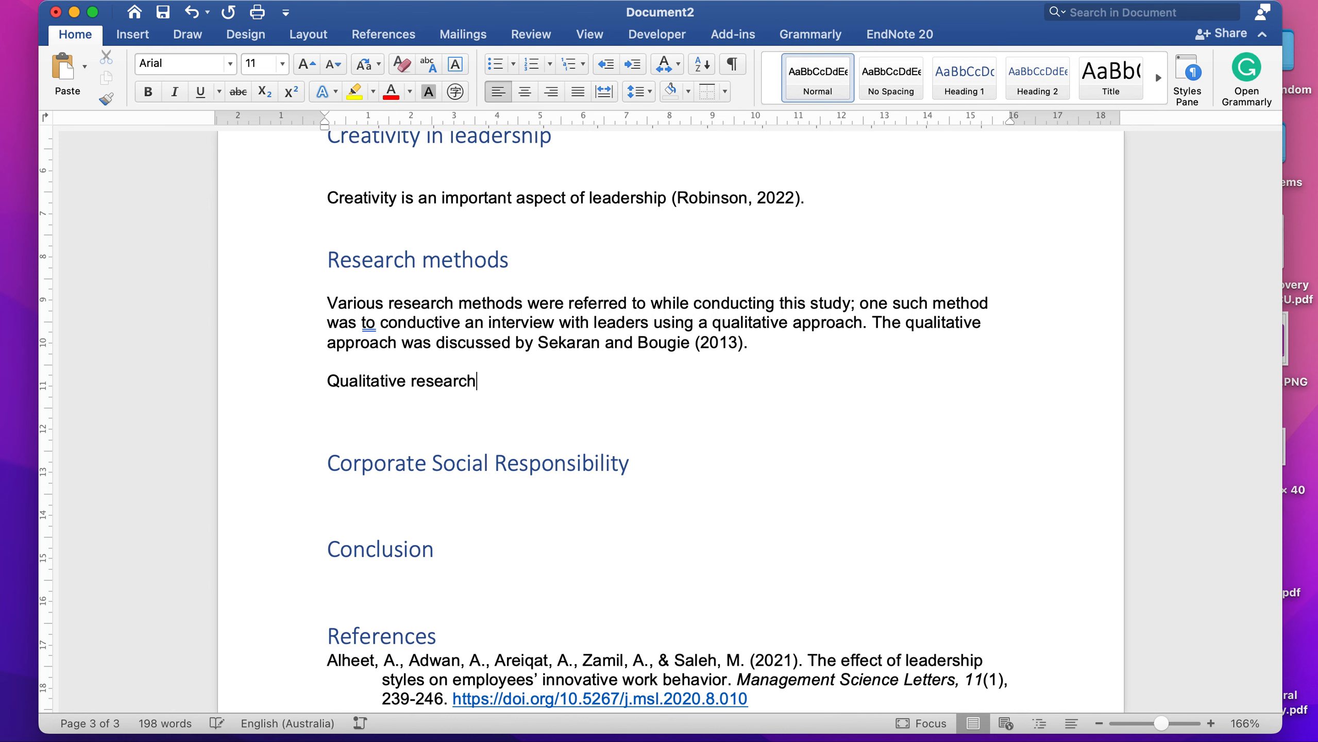
pyautogui.press('Return')
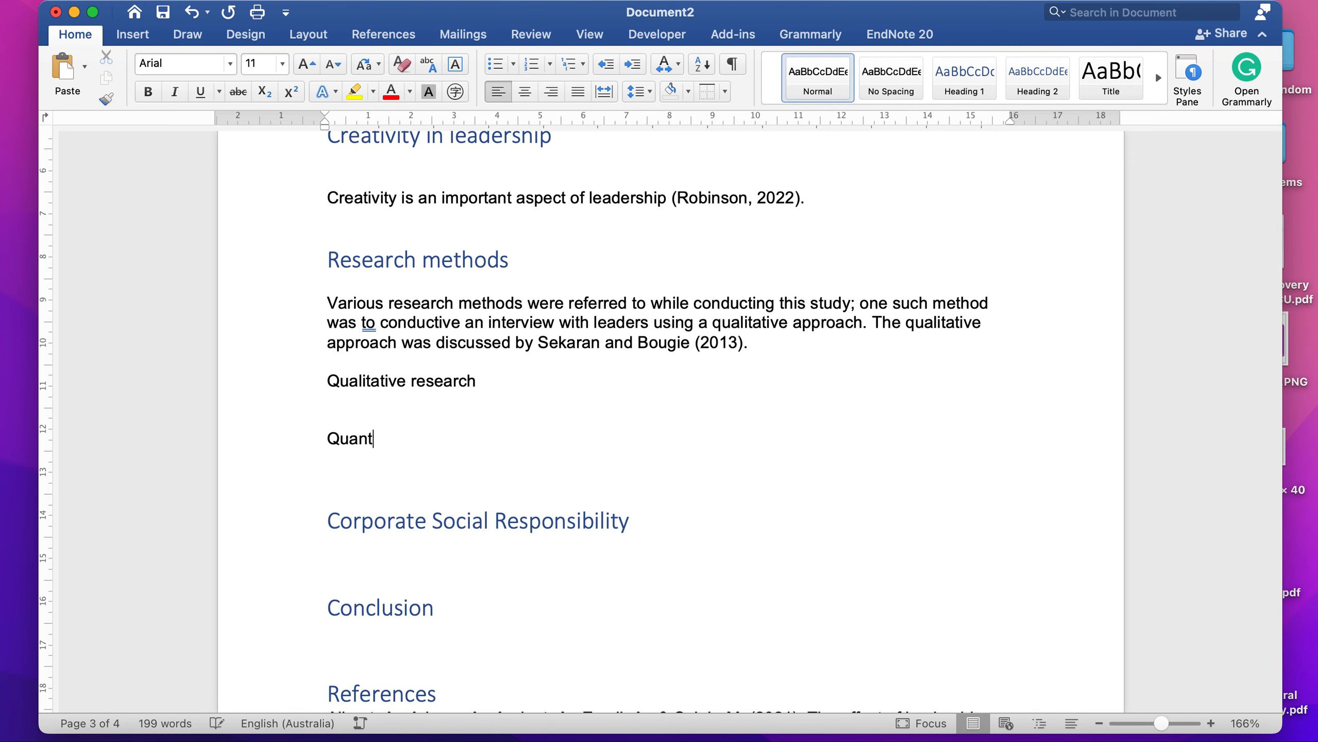
pyautogui.write('Quantitative research')
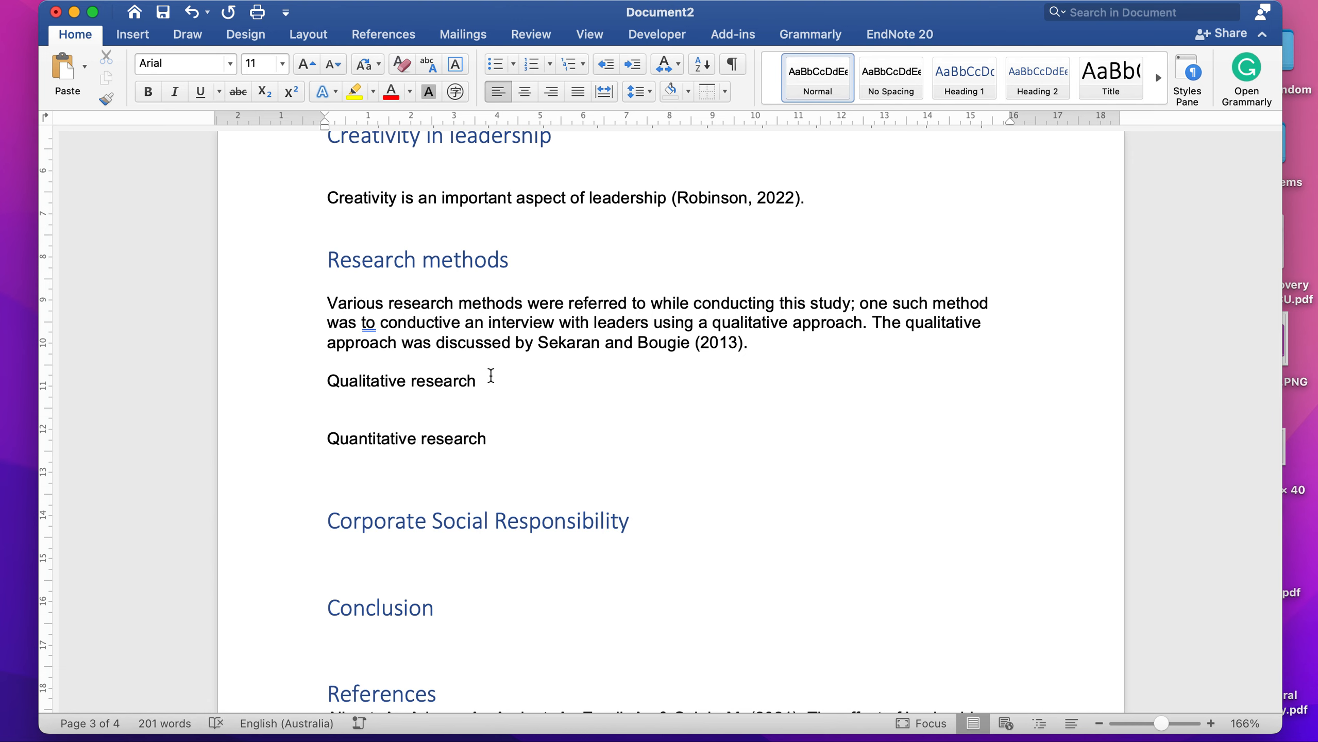
# Apply Heading 2 to the Qualitative research and Quantitative research lines
pyautogui.moveTo(490, 375); pyautogui.dragTo(347, 376)
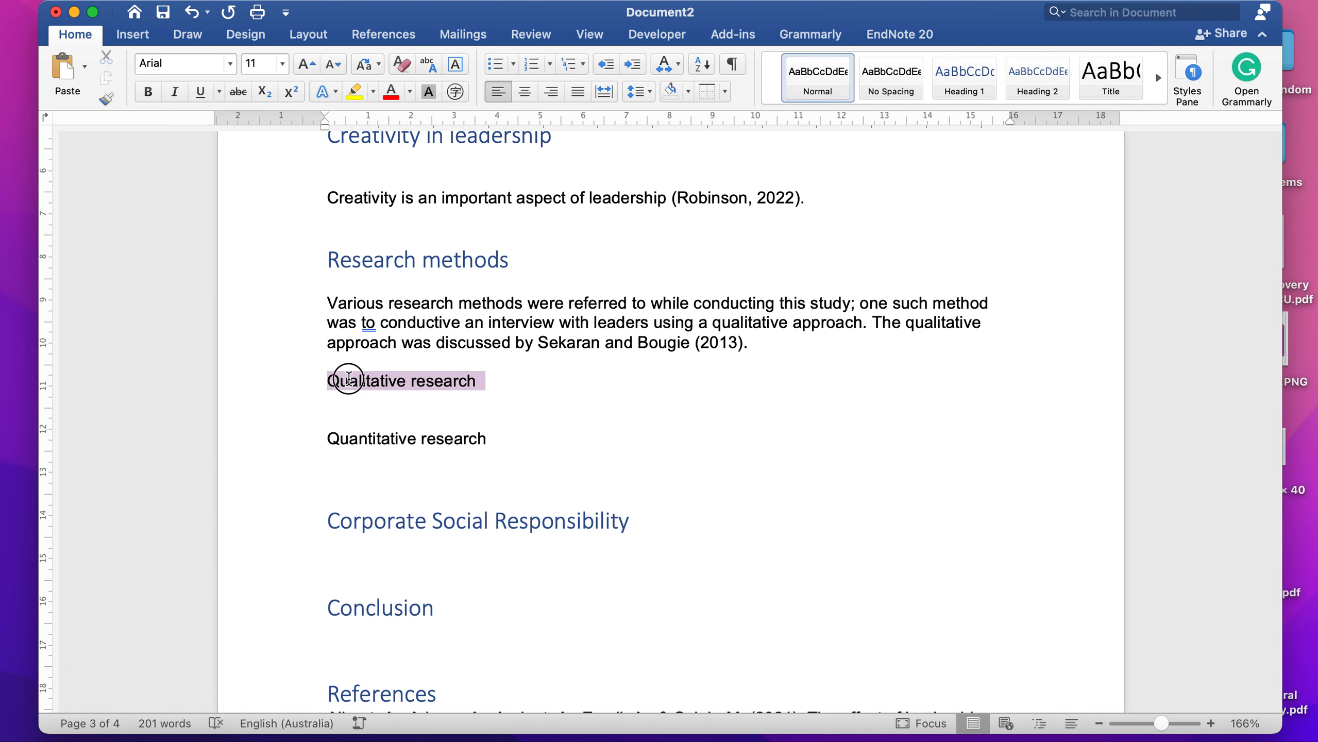
pyautogui.click(1028, 99)
pyautogui.click(490, 448)
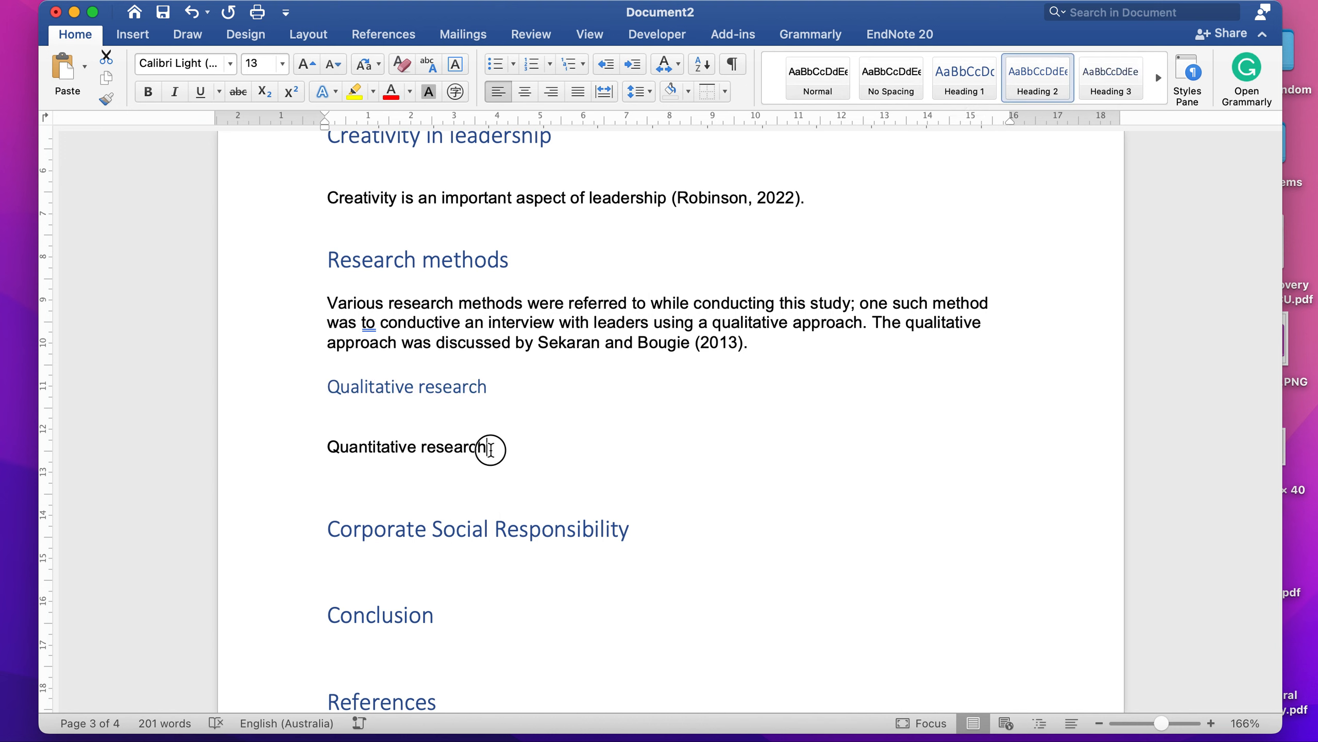
pyautogui.moveTo(489, 448); pyautogui.dragTo(332, 447)
pyautogui.click(1037, 83)
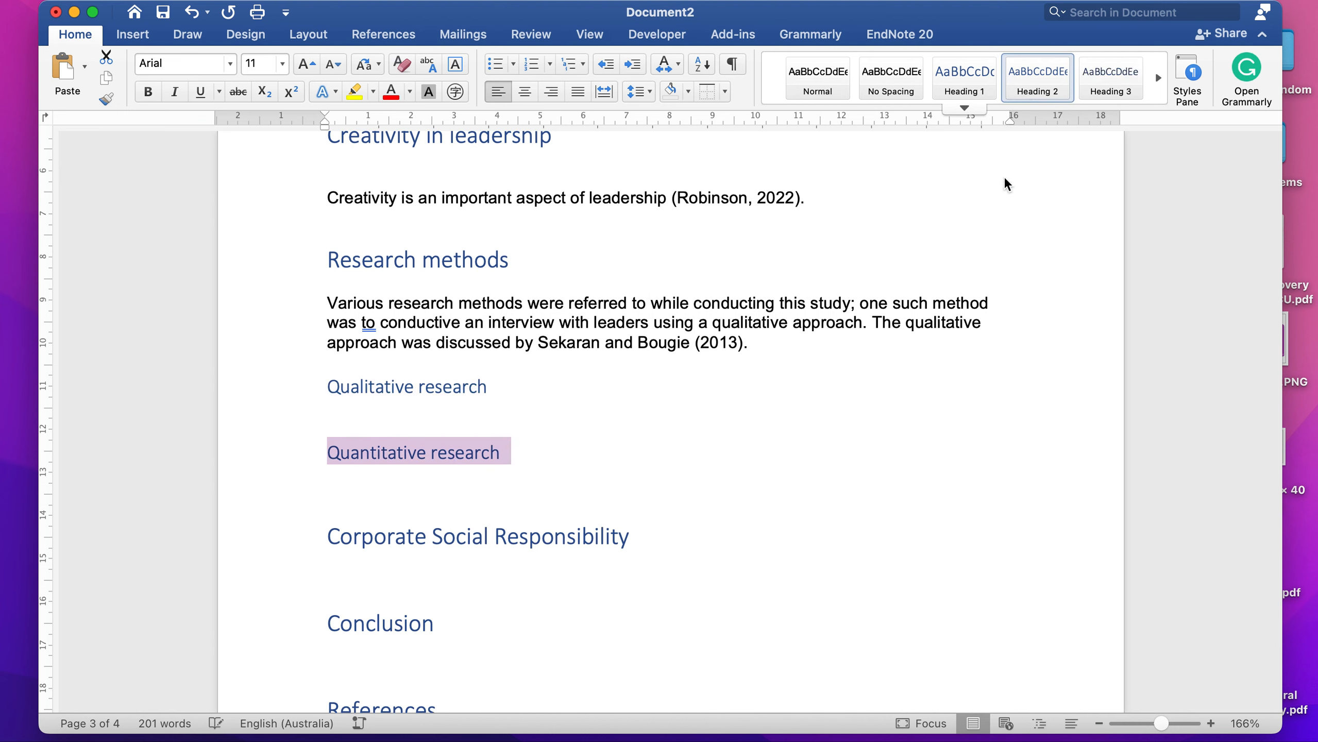
pyautogui.click(920, 430)
# Return to the table of contents and select its field
pyautogui.scroll(1, 920, 430)
pyautogui.scroll(-3, 920, 431)
pyautogui.scroll(3, 920, 431)
pyautogui.scroll(-3, 920, 431)
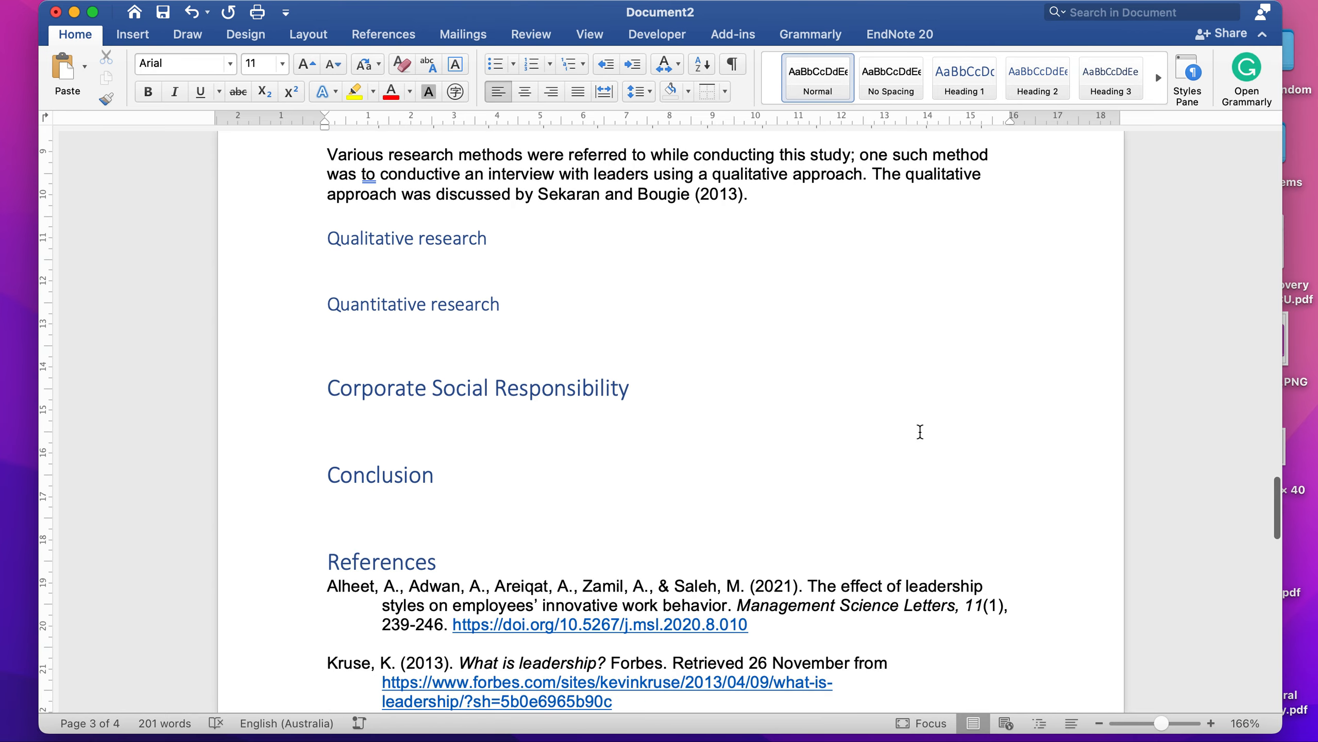
pyautogui.scroll(5, 920, 431)
pyautogui.scroll(10, 920, 431)
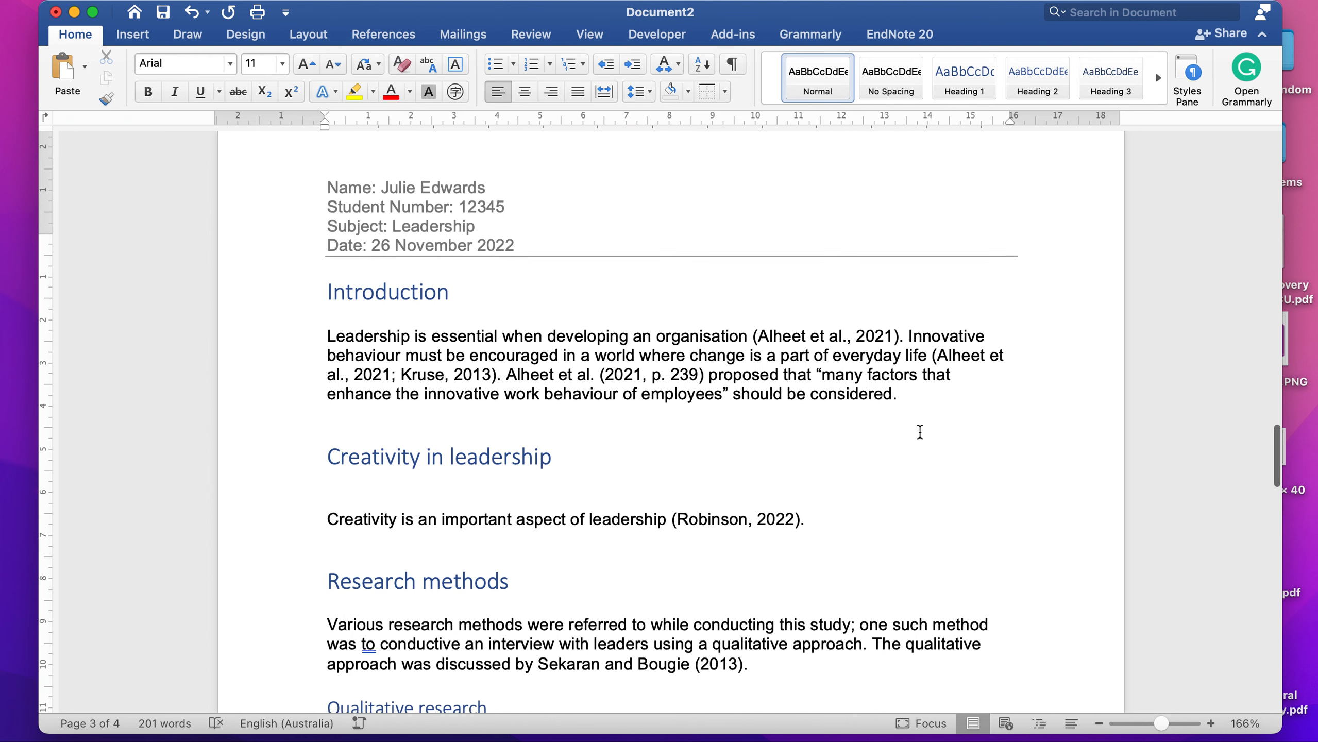
pyautogui.scroll(8, 920, 430)
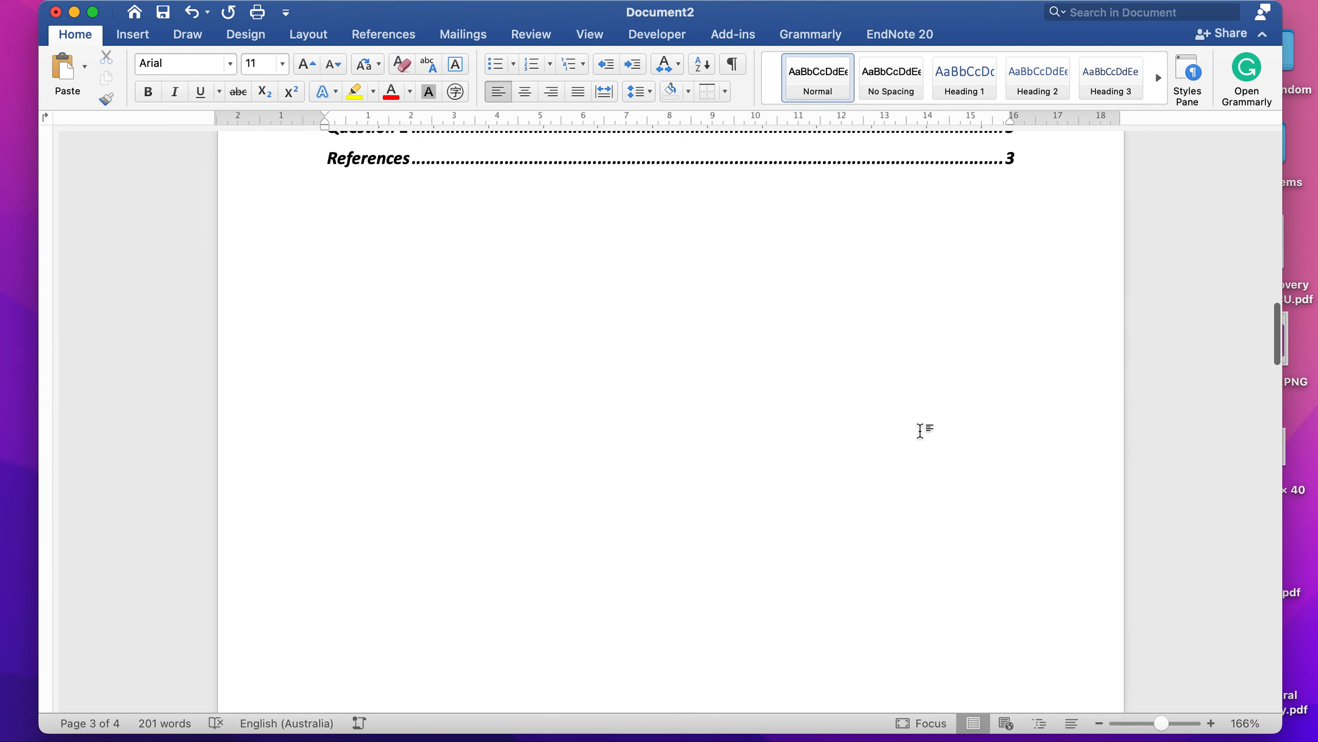
pyautogui.click(456, 250)
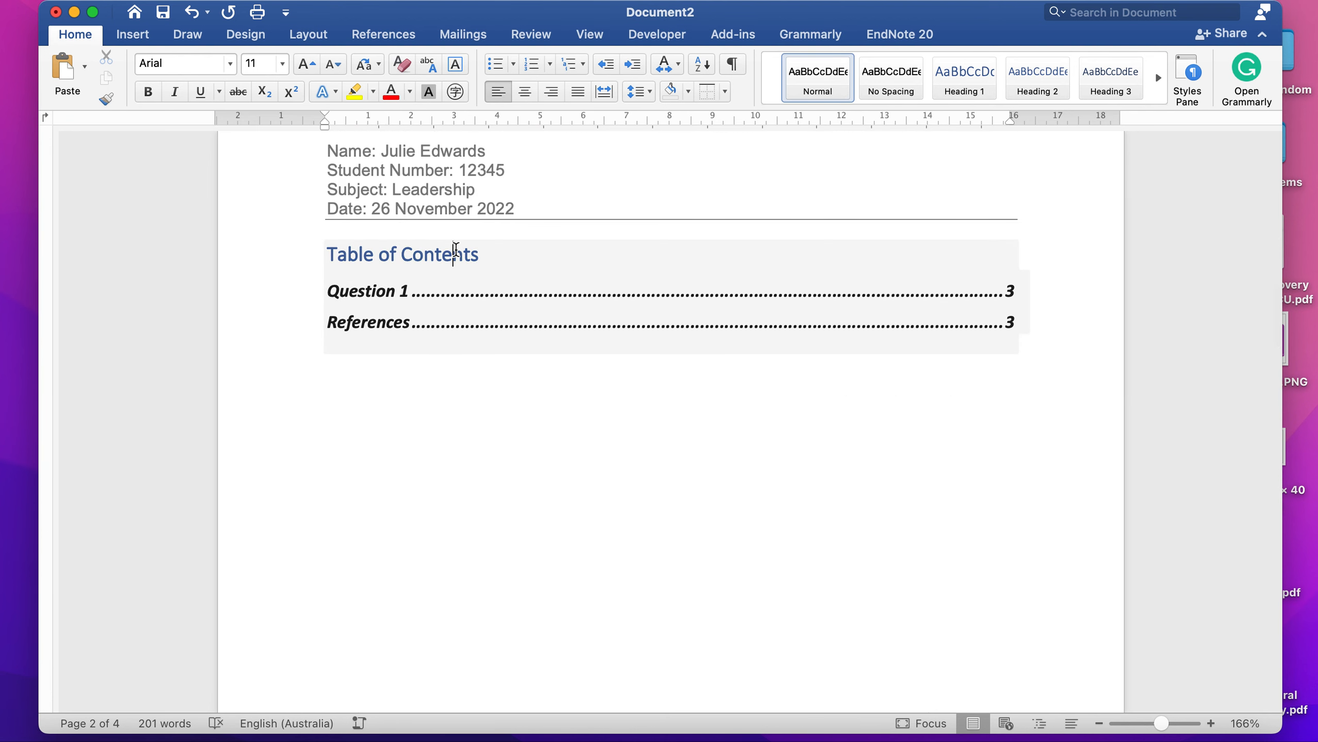
pyautogui.click(455, 252)
# Update the table of contents to include the new headings and check the Introduction entry link
pyautogui.click(429, 232)
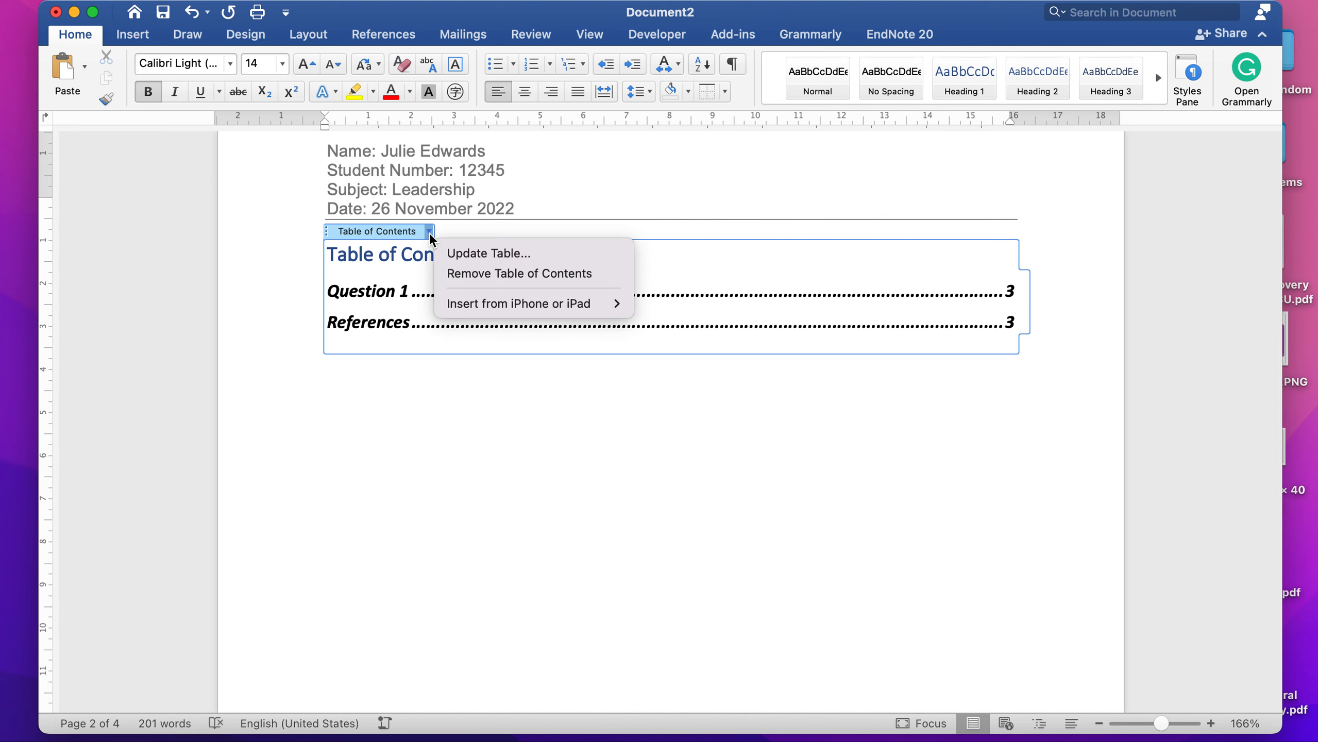
pyautogui.click(465, 252)
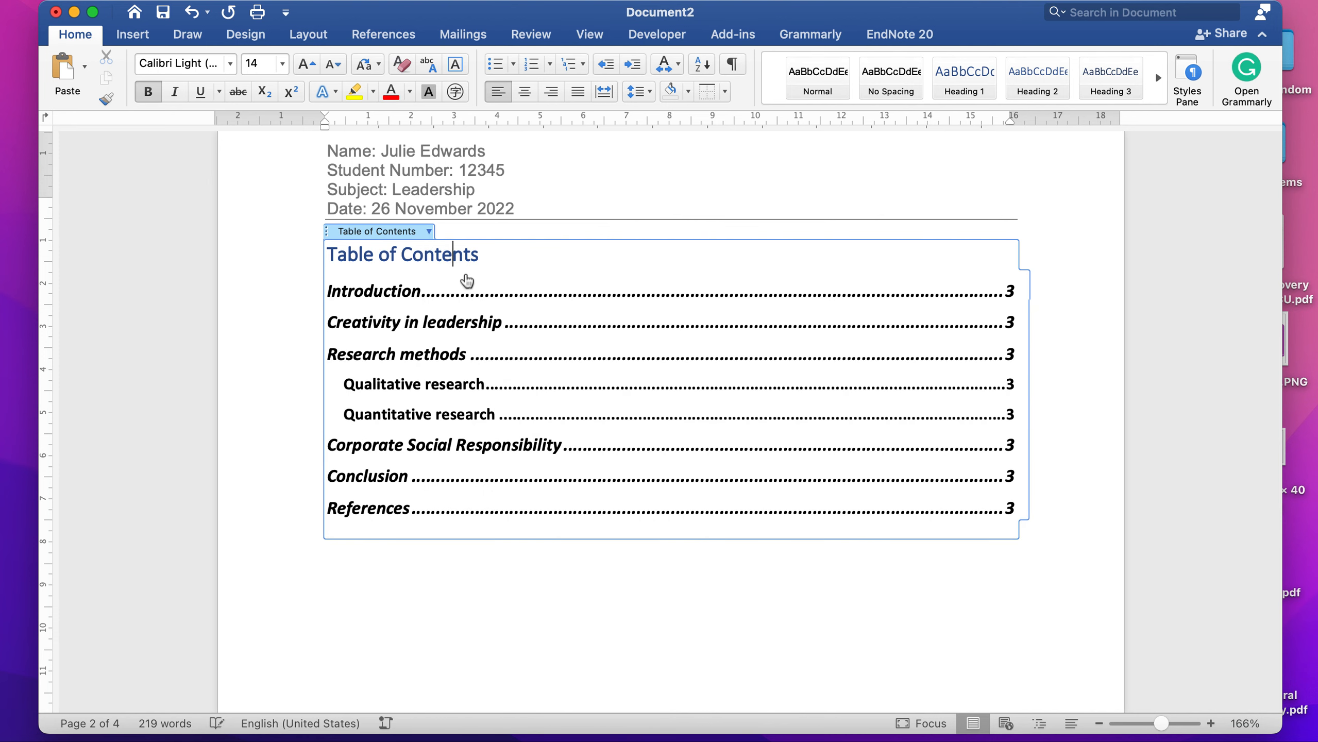
pyautogui.doubleClick(547, 555)
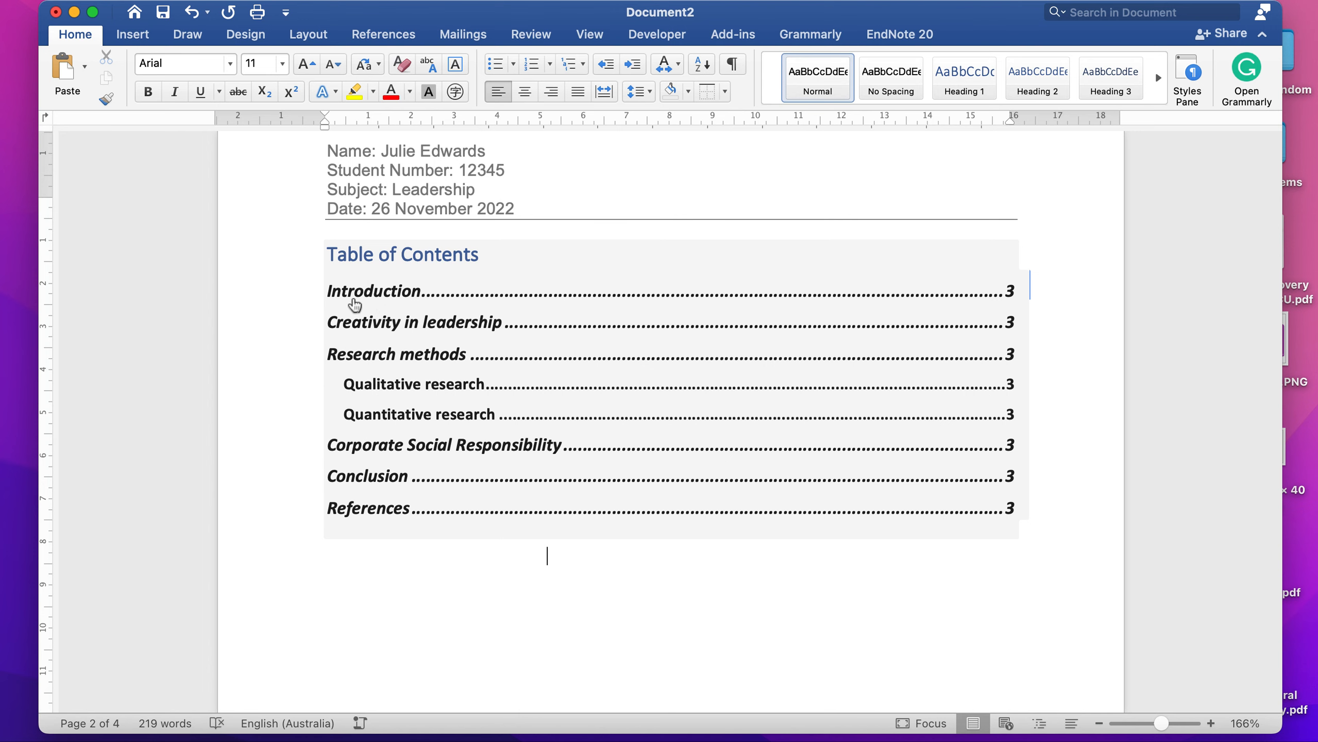
pyautogui.click(387, 291)
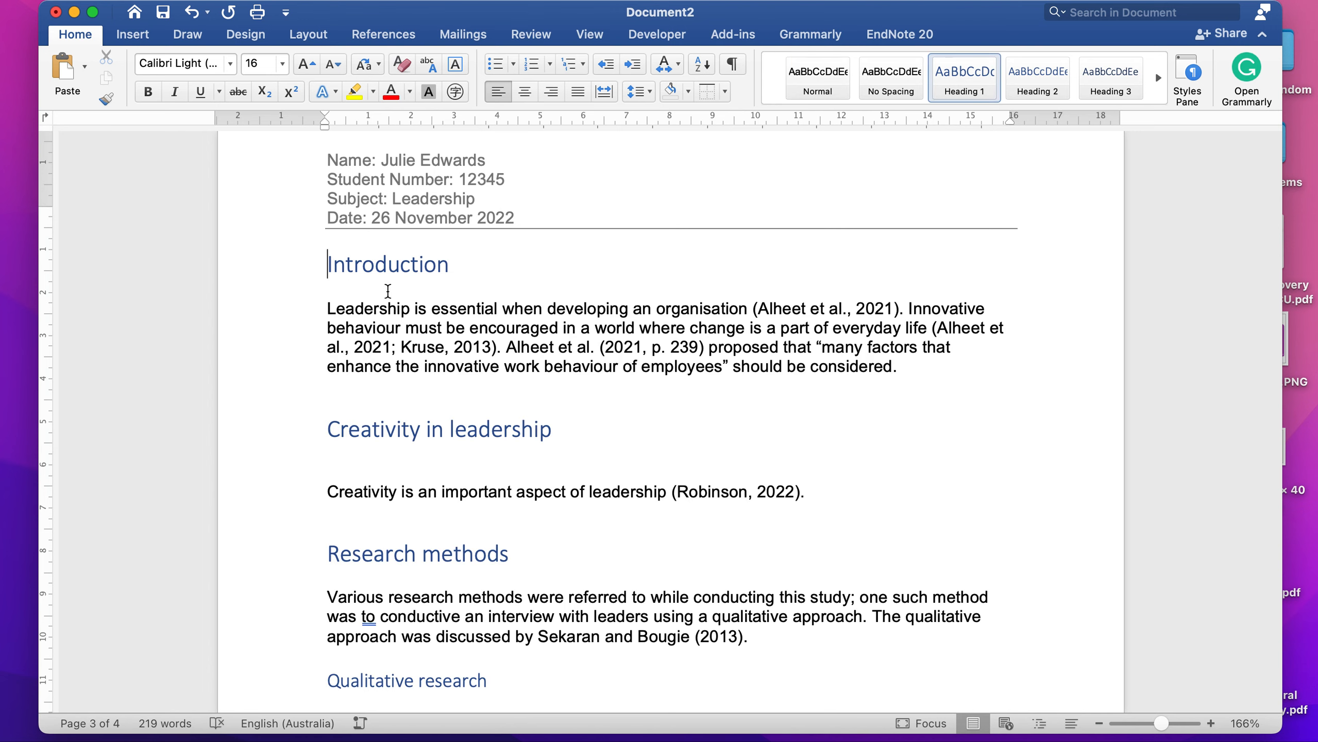
pyautogui.scroll(15, 547, 365)
# Set all table of contents entries to the Calibri Light font
pyautogui.click(506, 274)
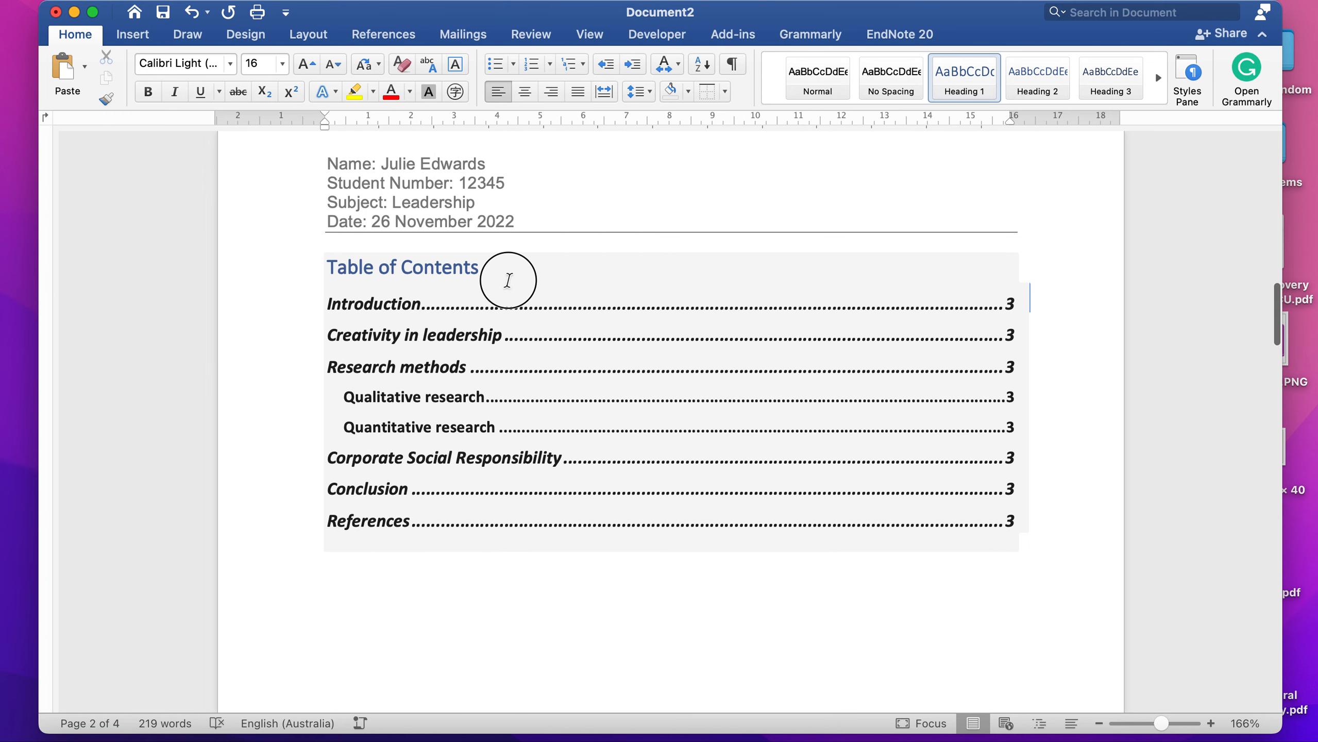
pyautogui.moveTo(508, 281); pyautogui.dragTo(577, 488)
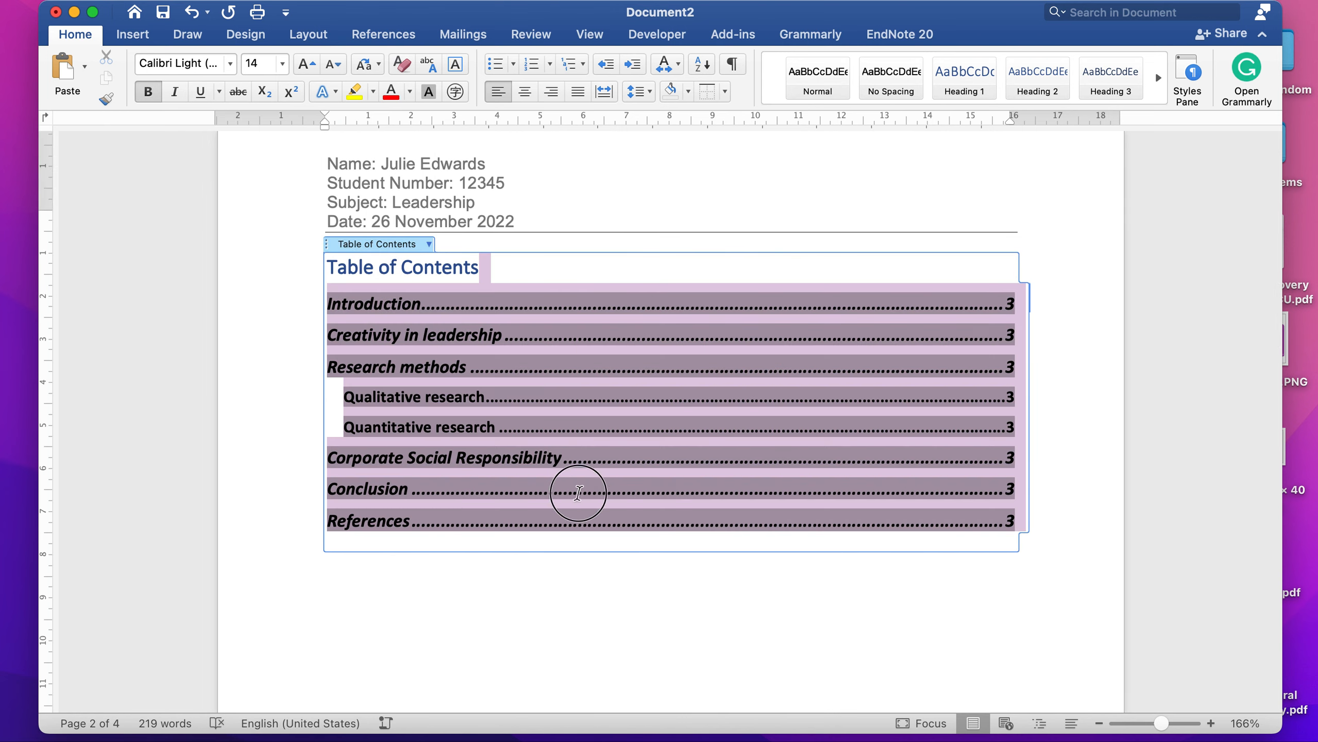
pyautogui.click(229, 64)
pyautogui.click(215, 146)
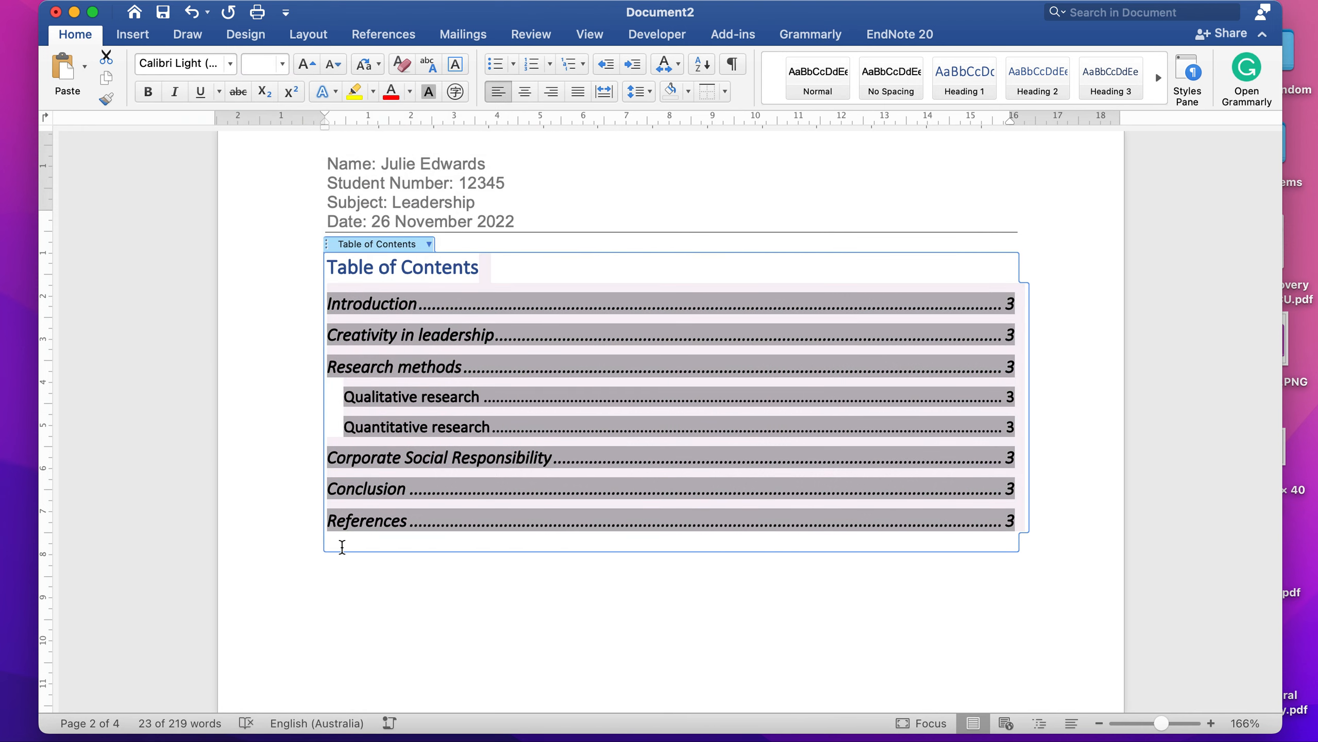
pyautogui.click(365, 593)
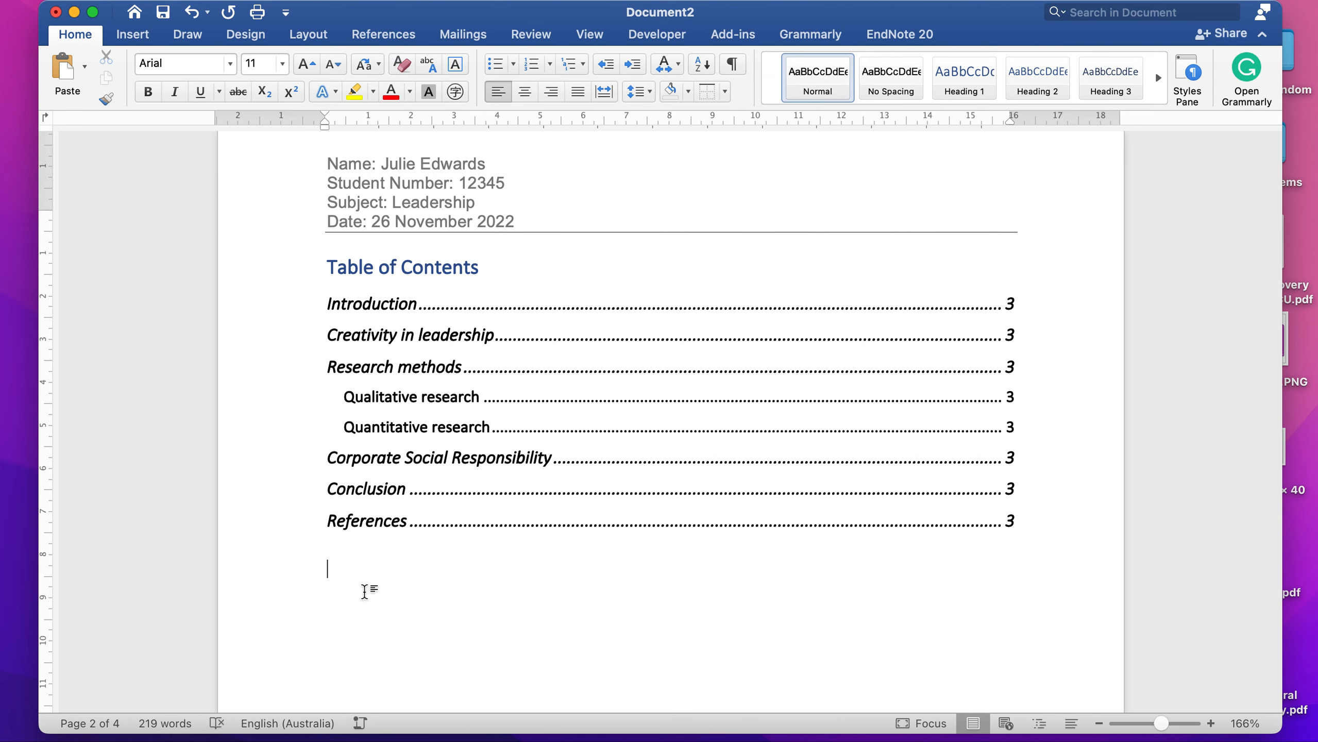
pyautogui.scroll(-2, 365, 592)
pyautogui.scroll(-5, 365, 592)
pyautogui.scroll(-15, 365, 592)
pyautogui.scroll(-8, 364, 592)
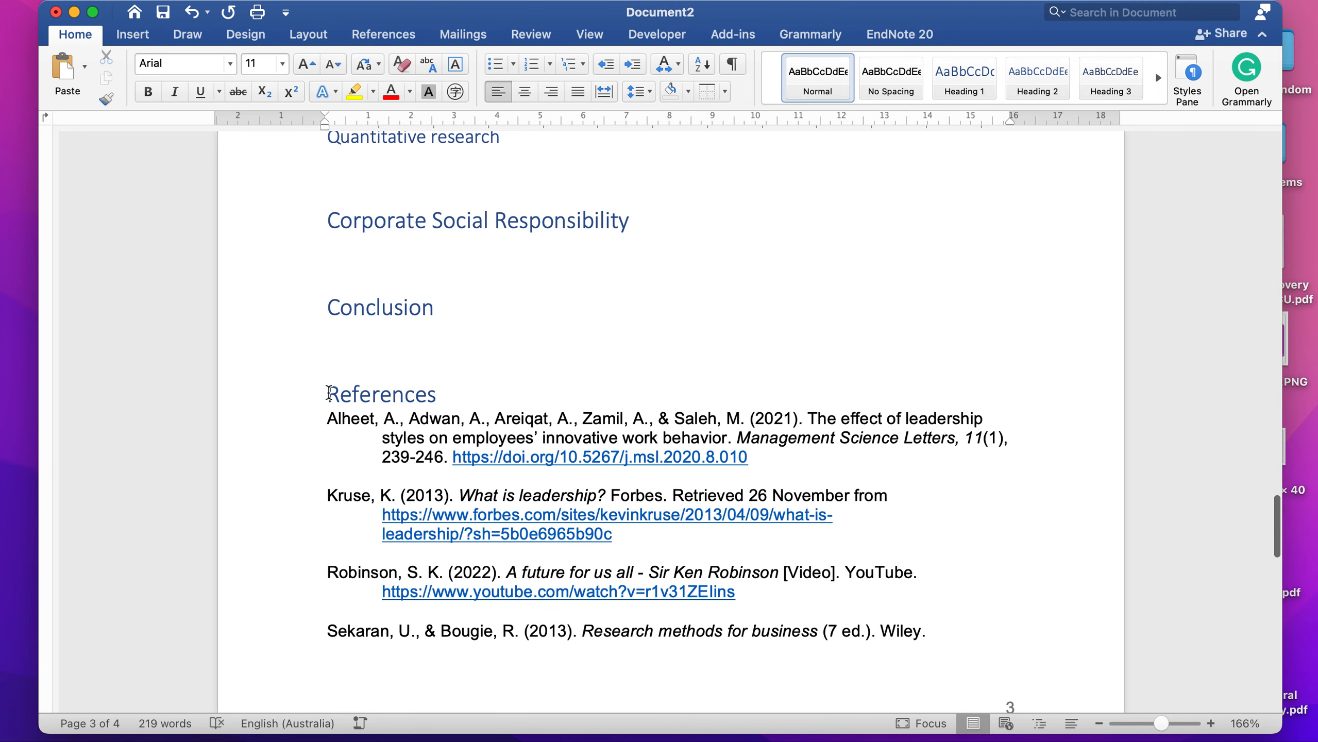
# Insert a page break before References so it starts on page four
pyautogui.click(329, 393)
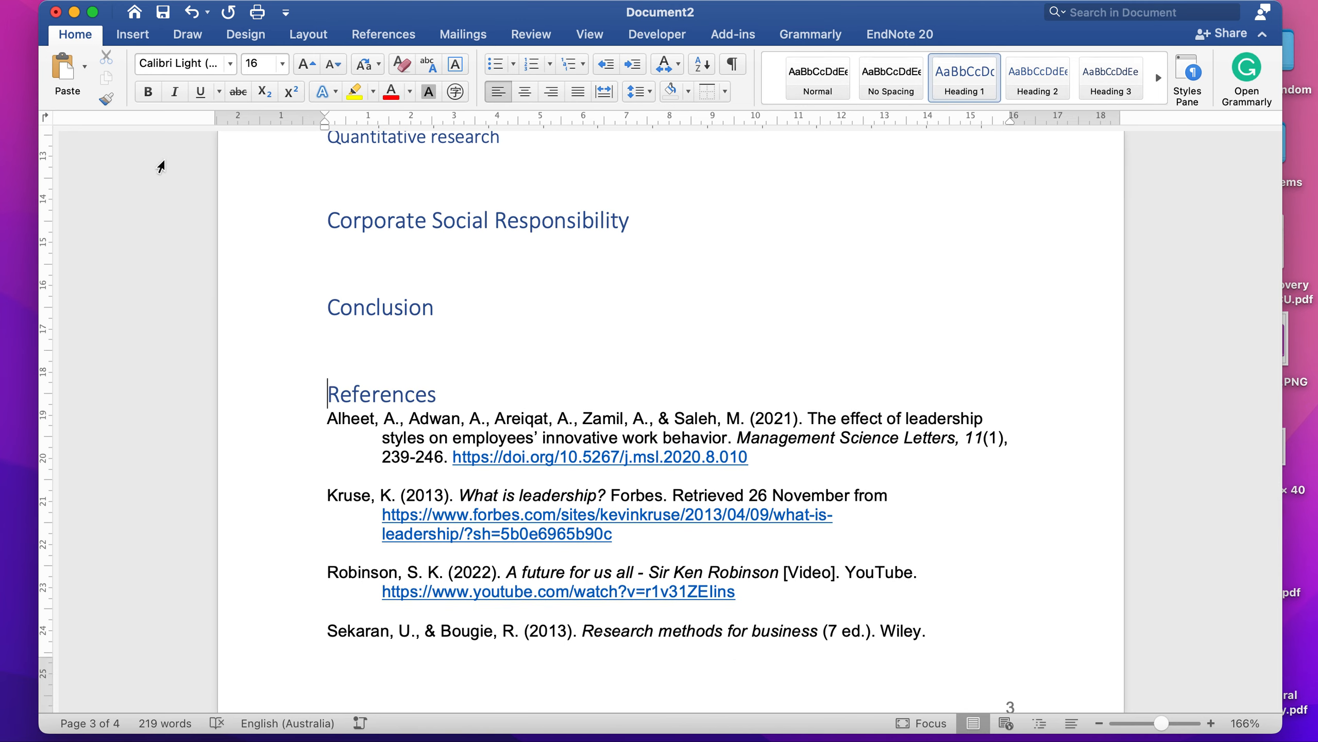
pyautogui.click(136, 35)
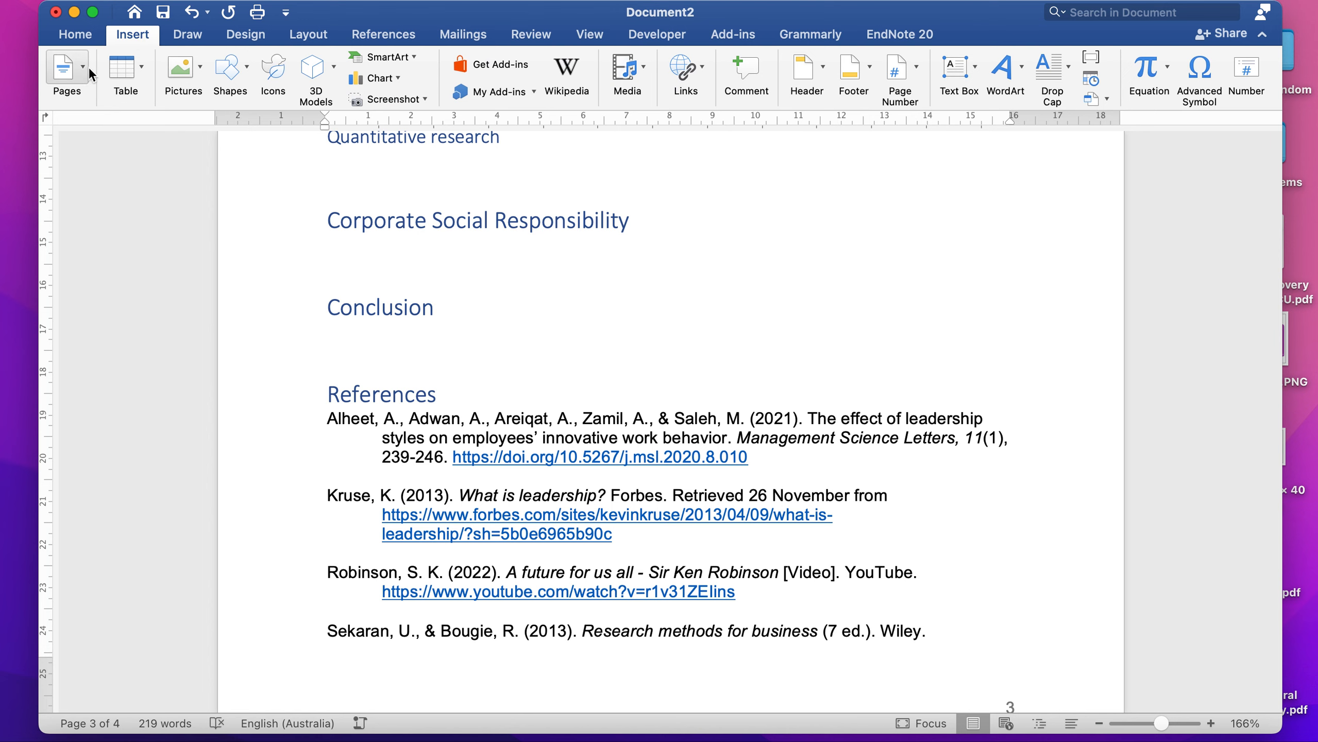
pyautogui.click(86, 66)
pyautogui.click(116, 130)
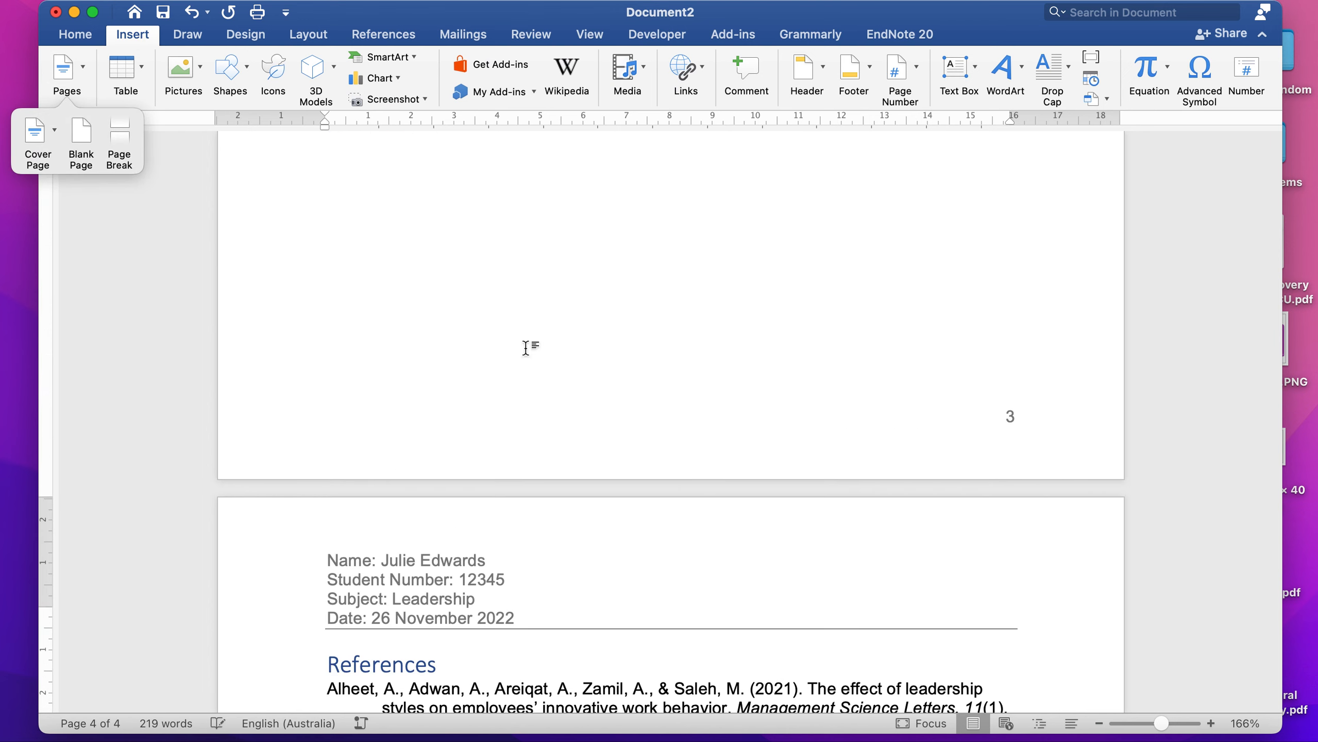
pyautogui.scroll(-15, 729, 494)
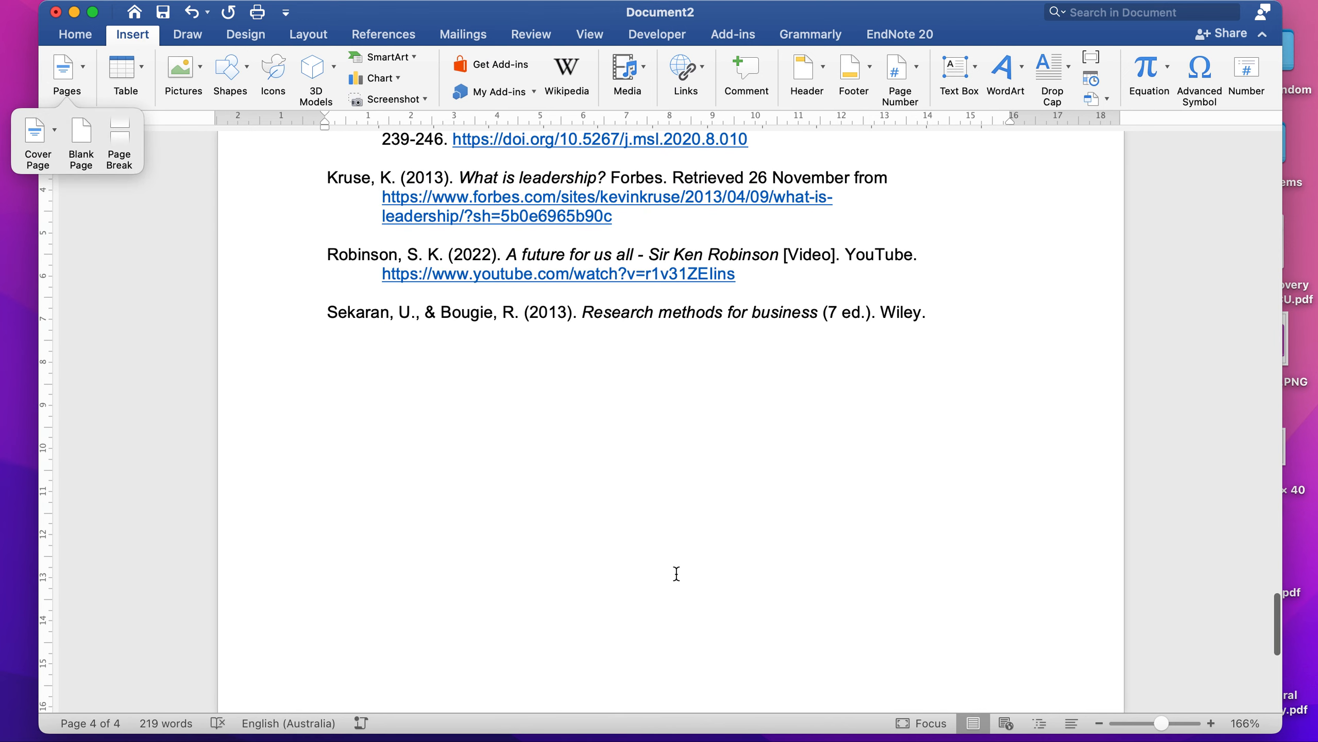
pyautogui.scroll(12, 676, 573)
pyautogui.scroll(20, 676, 576)
pyautogui.scroll(20, 675, 575)
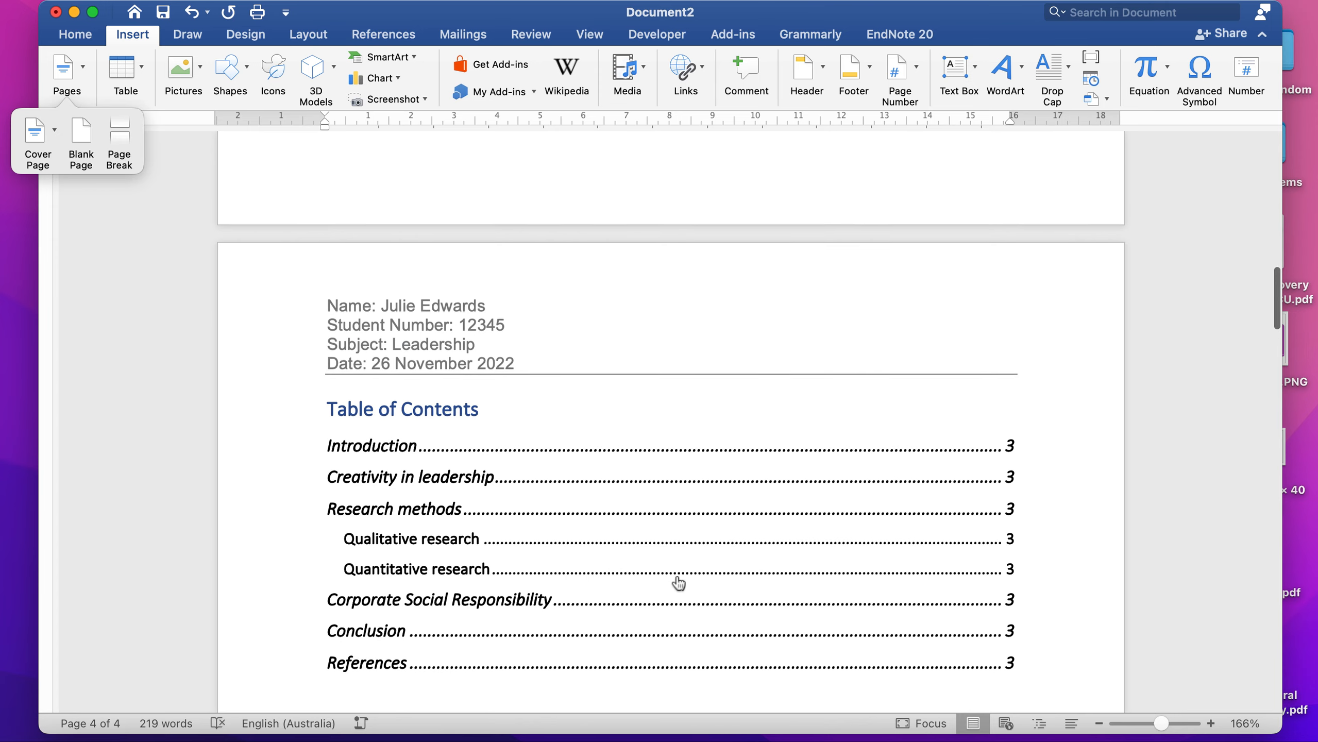
# Update the entire table of contents so References now shows page 4
pyautogui.click(457, 412)
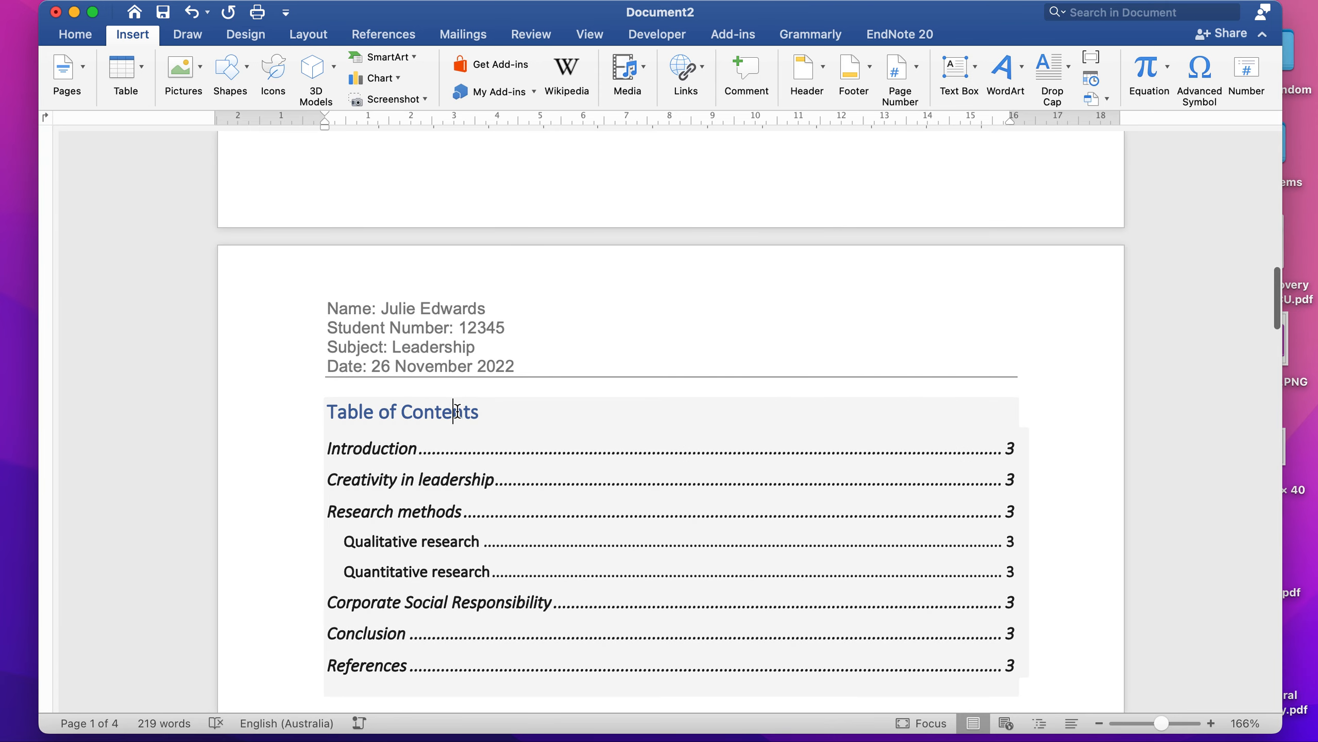
pyautogui.click(429, 388)
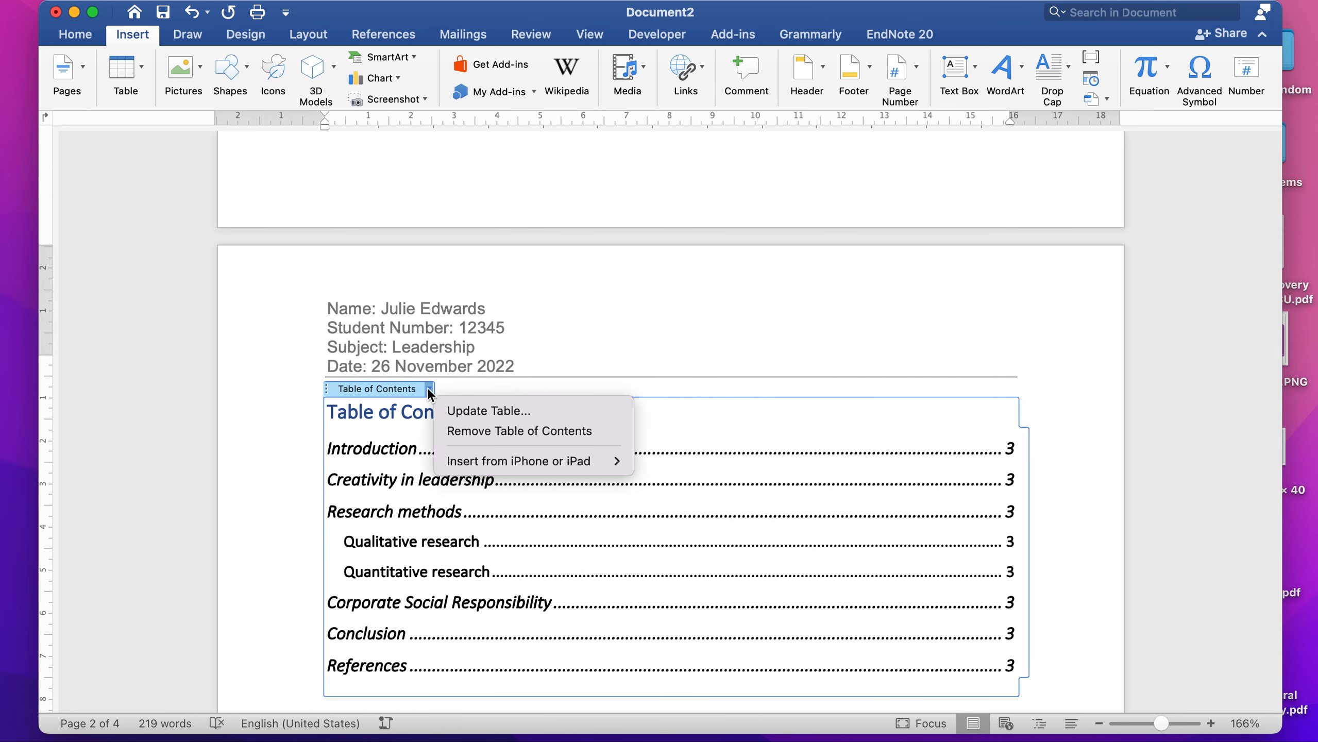
pyautogui.click(464, 409)
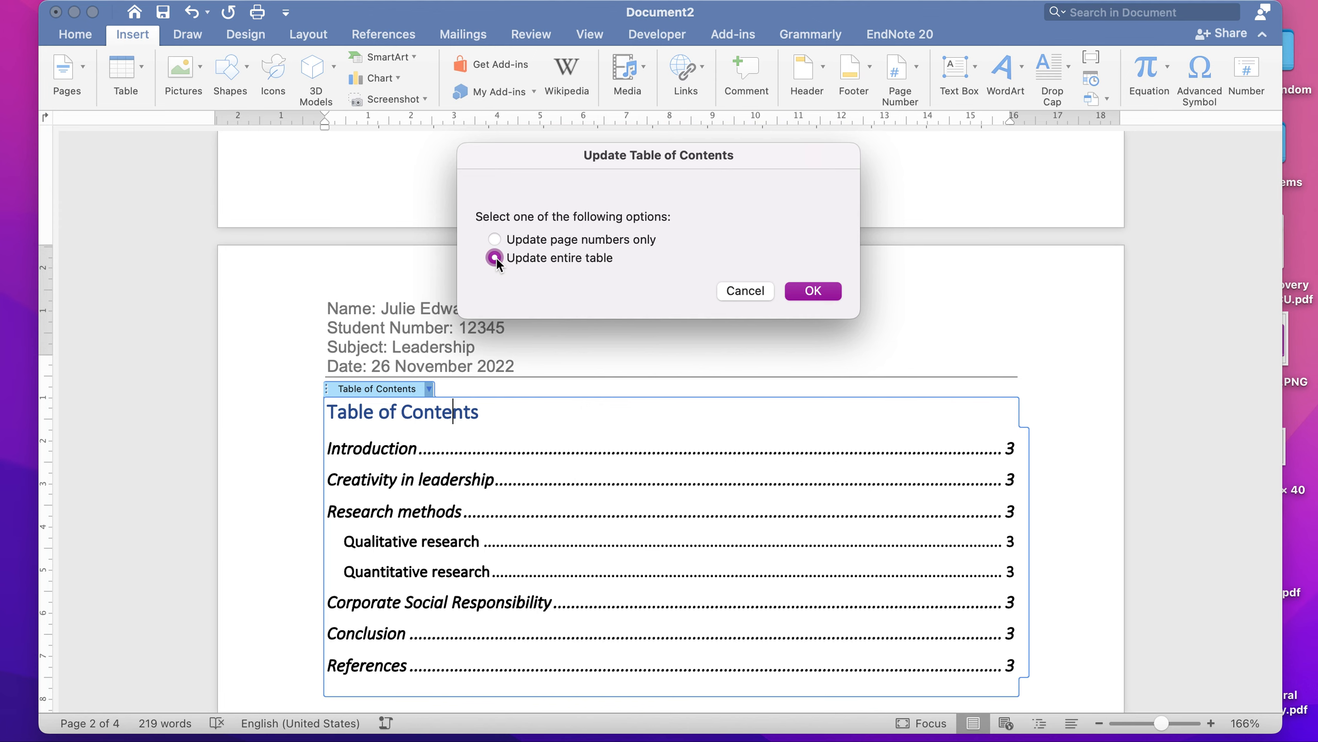
pyautogui.click(812, 291)
pyautogui.scroll(-10, 826, 525)
pyautogui.scroll(-15, 827, 521)
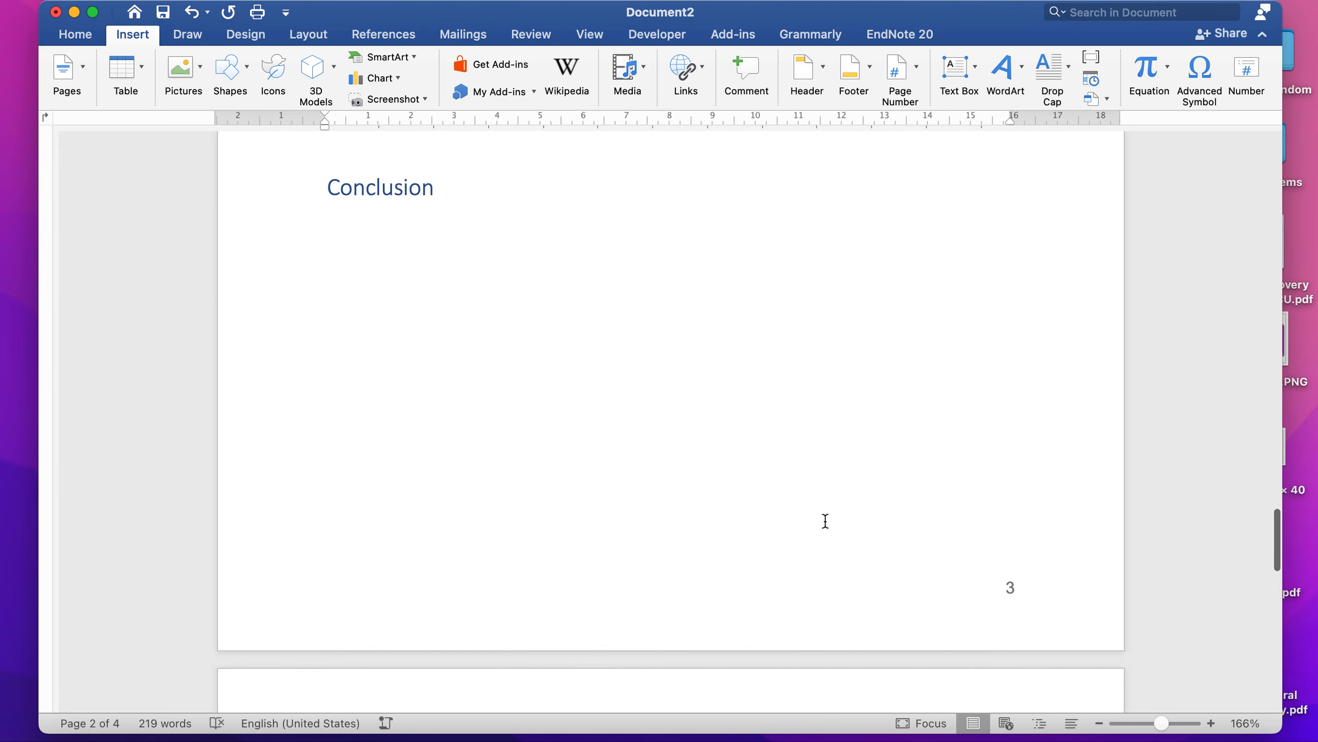
pyautogui.scroll(-5, 825, 520)
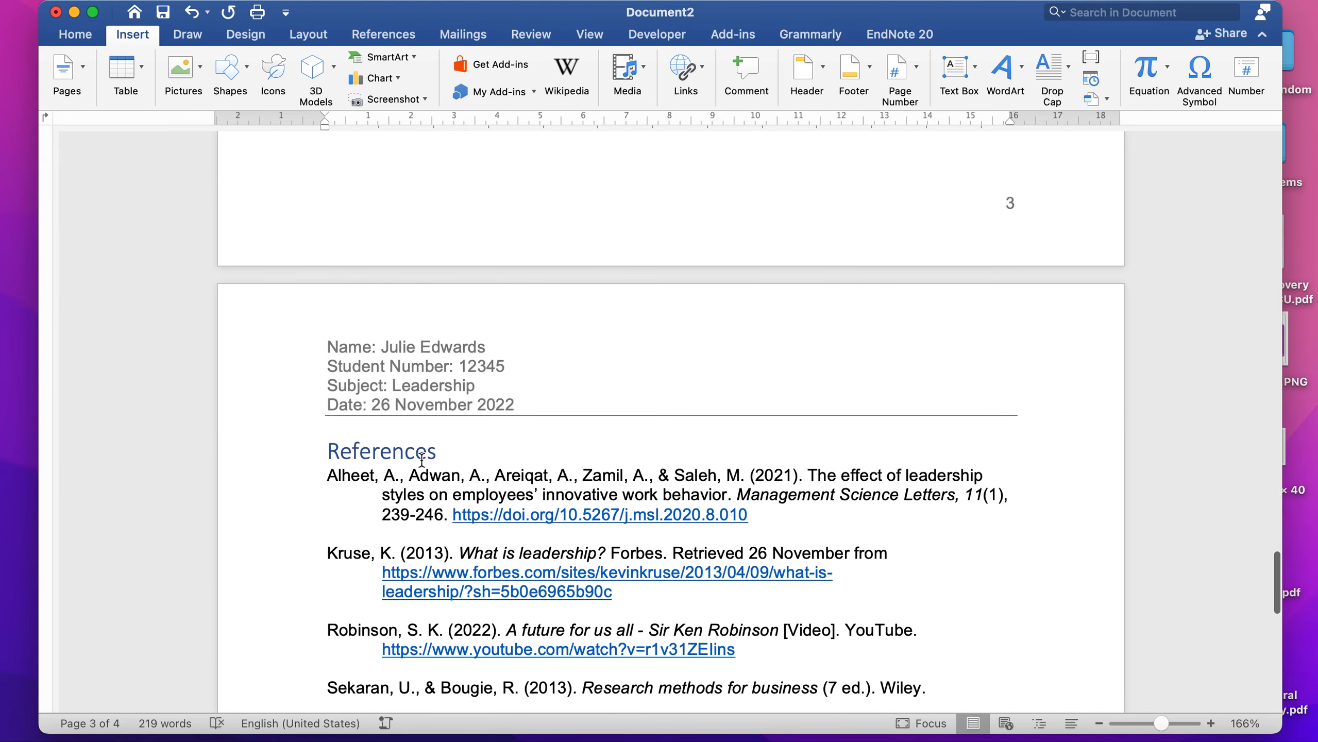
pyautogui.scroll(15, 1002, 416)
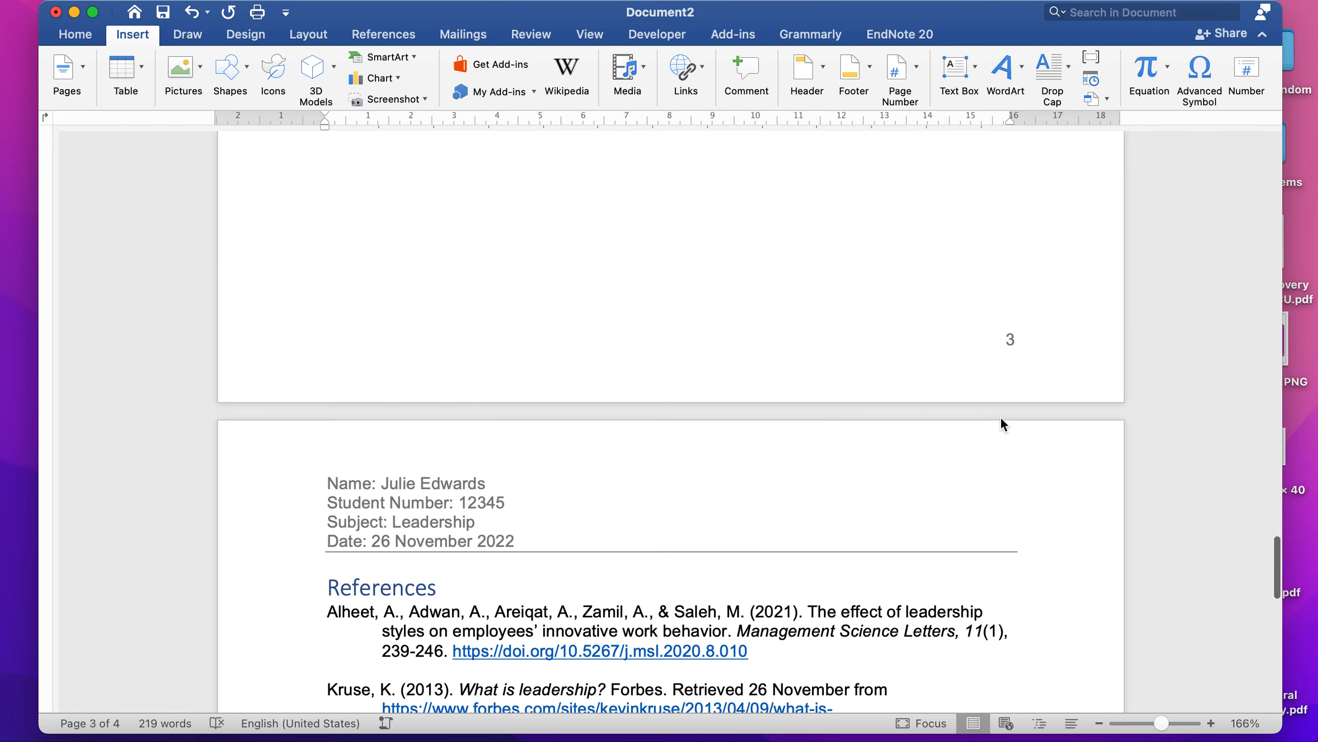
pyautogui.scroll(3, 1000, 417)
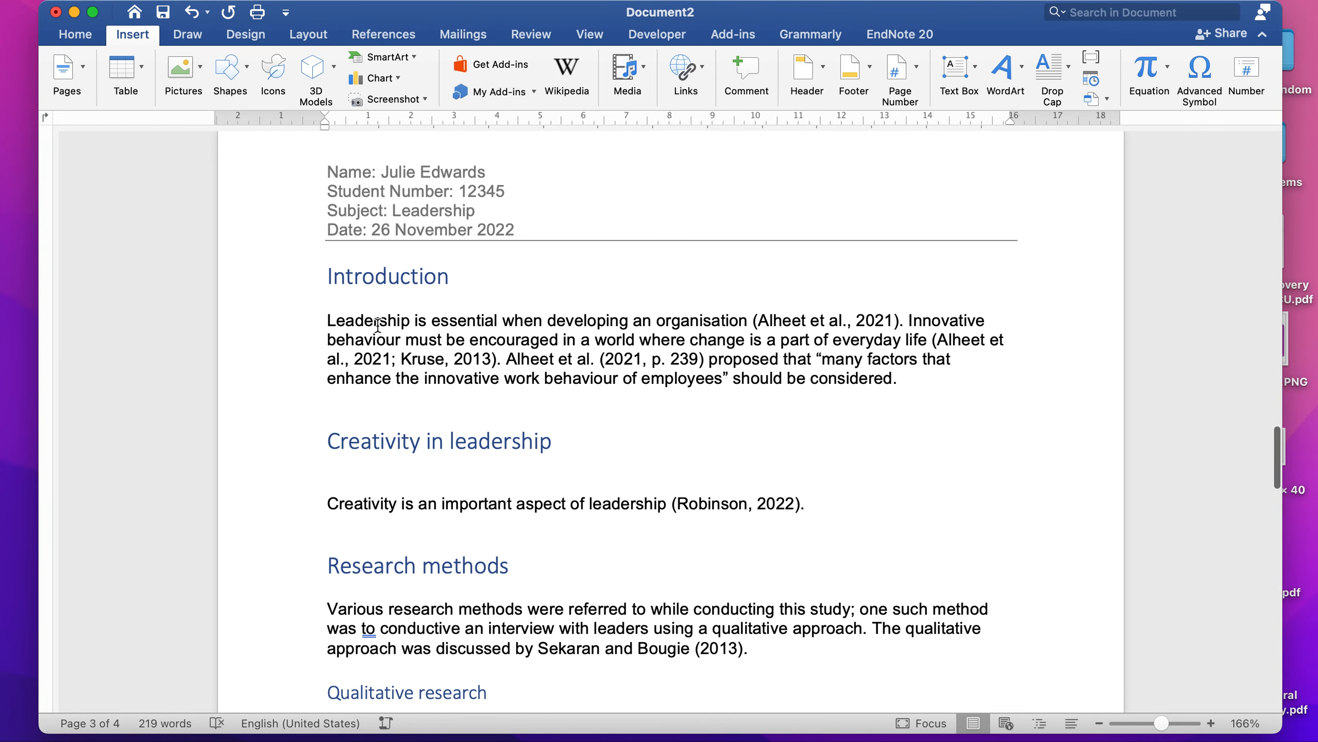
# Justify the Introduction paragraph and give it 1.5 line spacing
pyautogui.moveTo(327, 318); pyautogui.dragTo(920, 394)
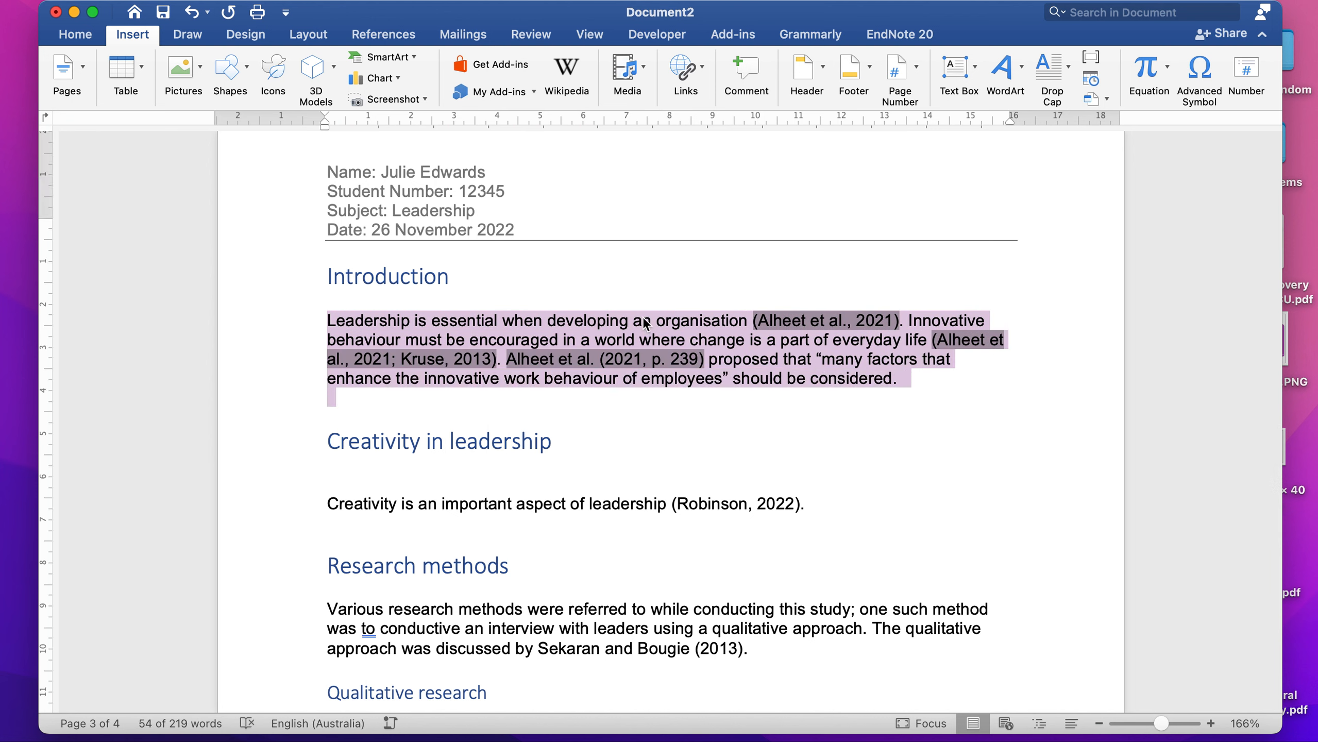
pyautogui.click(75, 34)
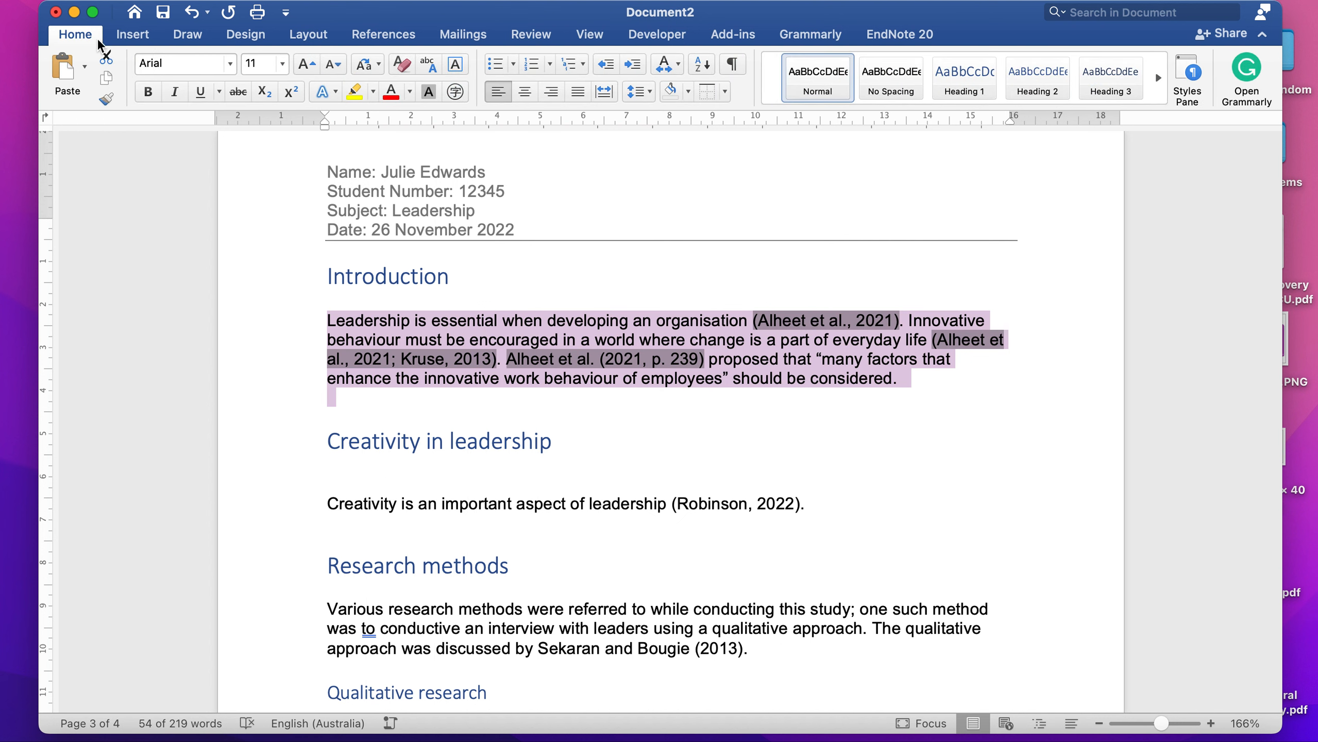
pyautogui.click(651, 94)
pyautogui.click(653, 157)
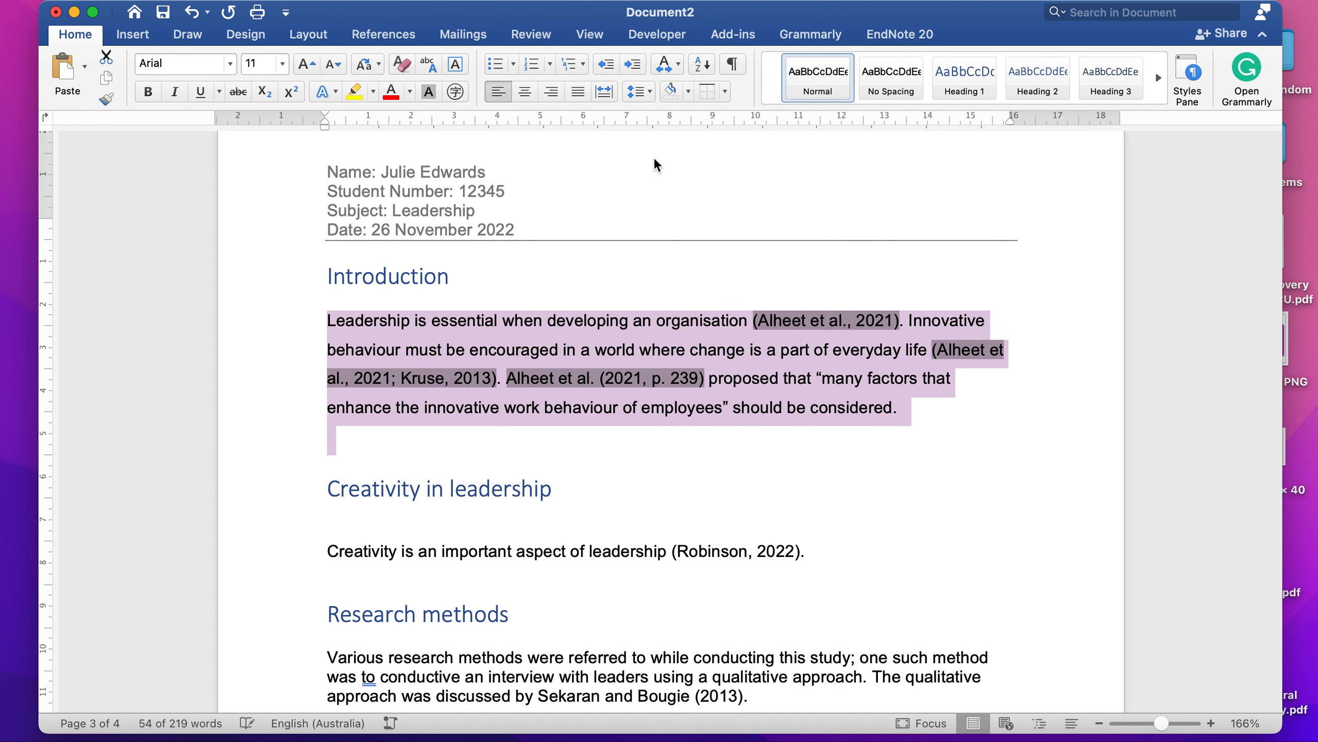
pyautogui.click(584, 87)
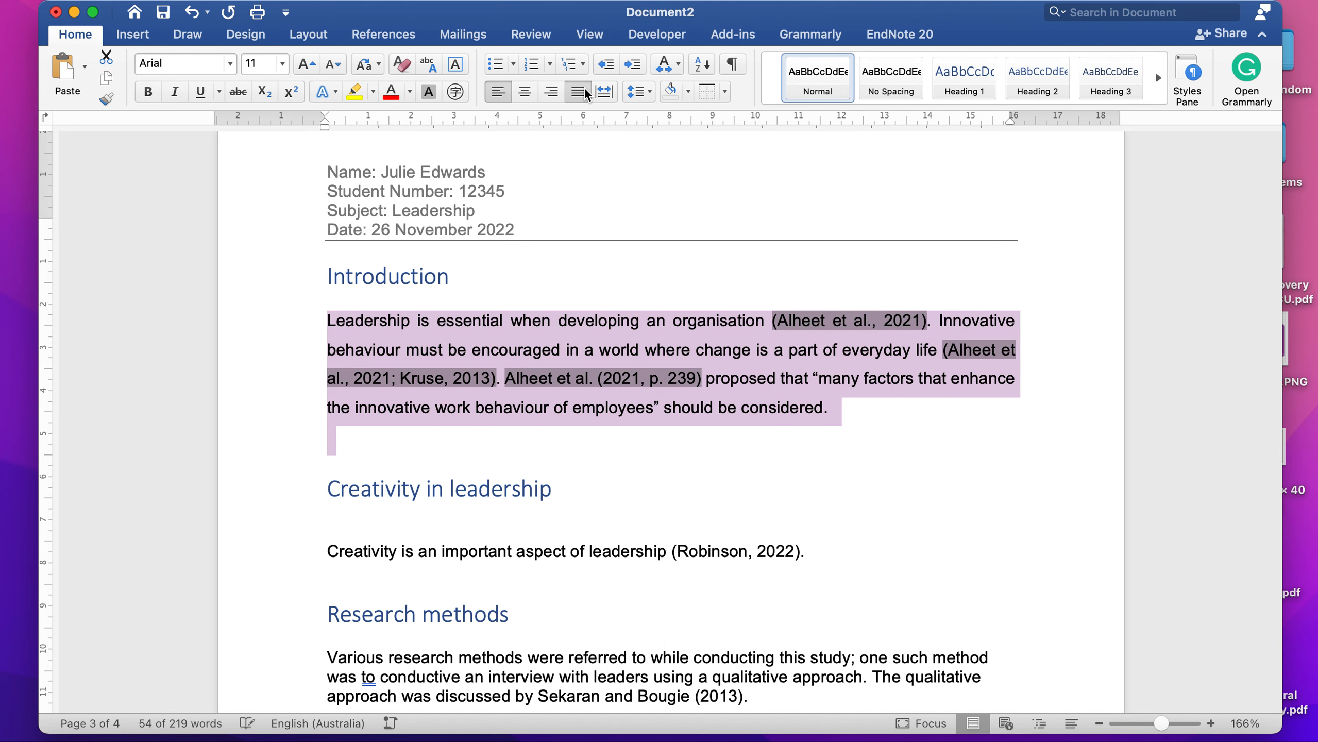
pyautogui.click(1045, 487)
# Justify the Creativity in leadership sentence with 1.5 line spacing
pyautogui.scroll(-5, 1044, 487)
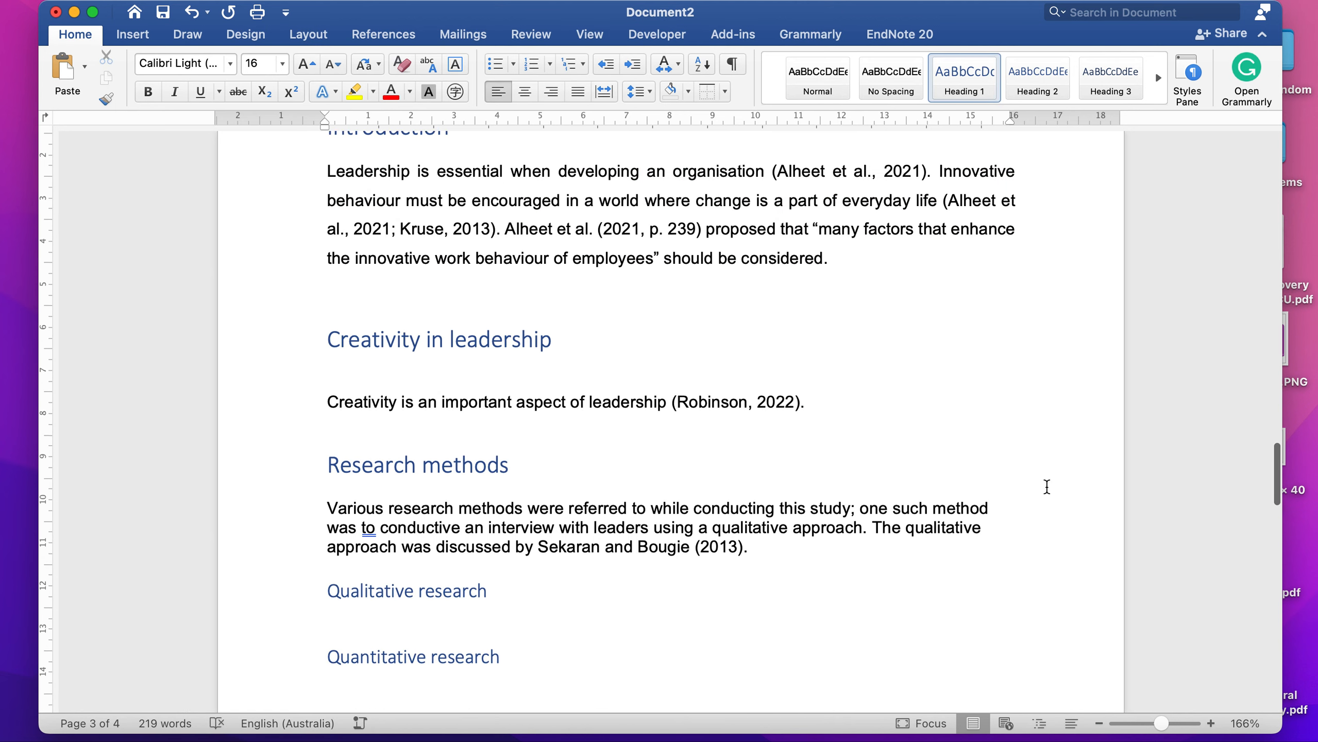
pyautogui.moveTo(820, 391); pyautogui.dragTo(350, 390)
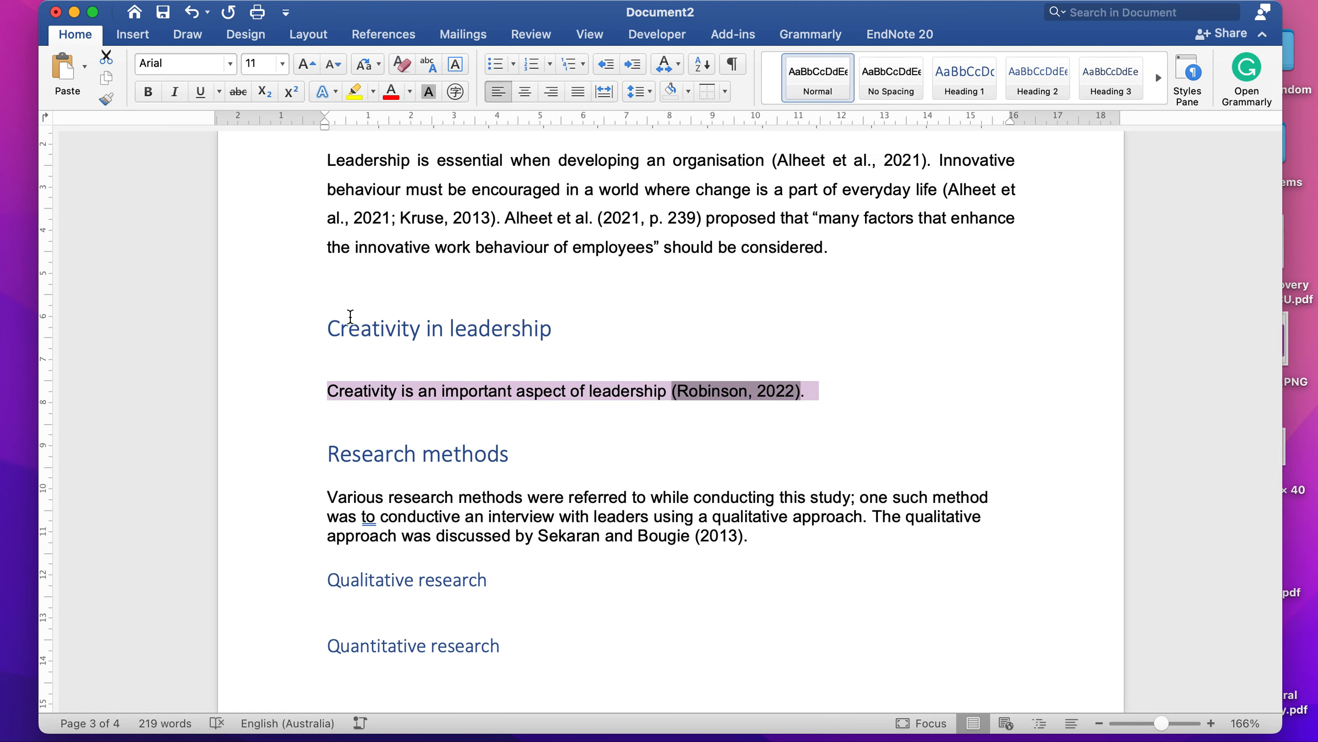
pyautogui.click(580, 91)
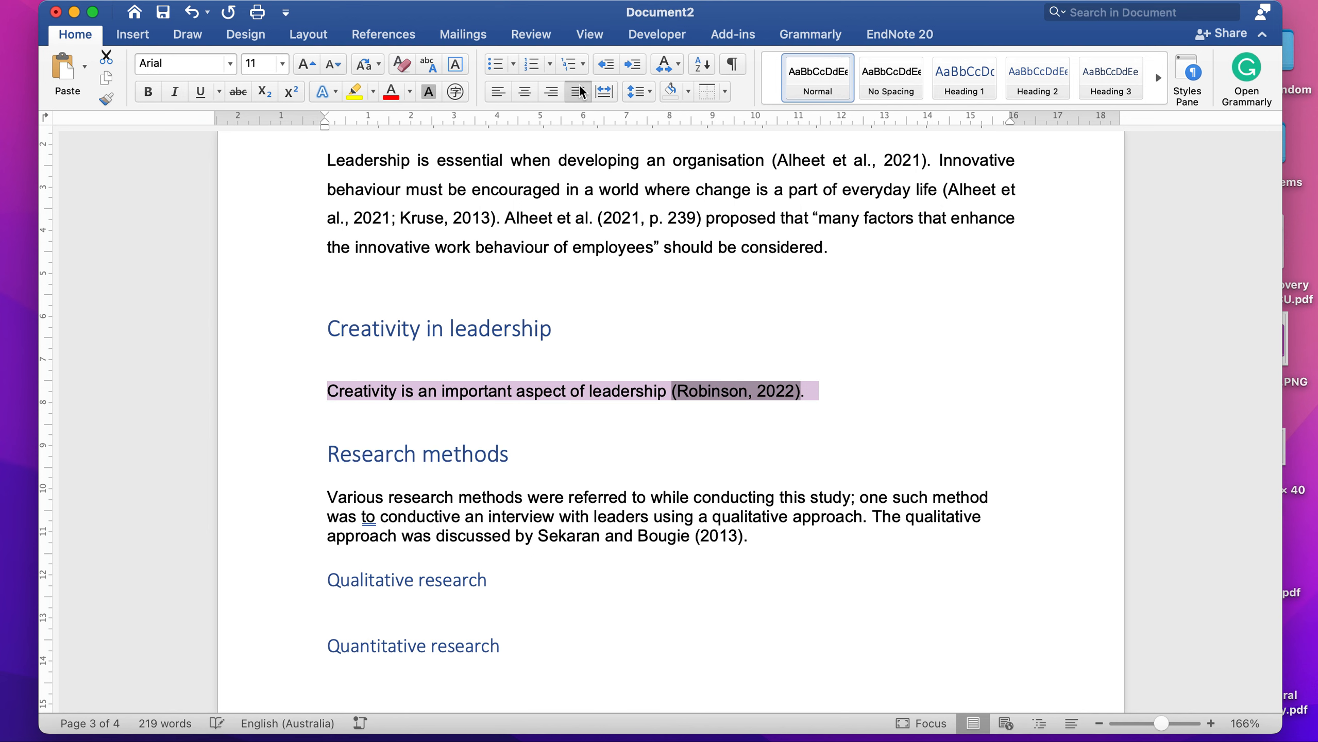
pyautogui.click(644, 94)
pyautogui.click(654, 159)
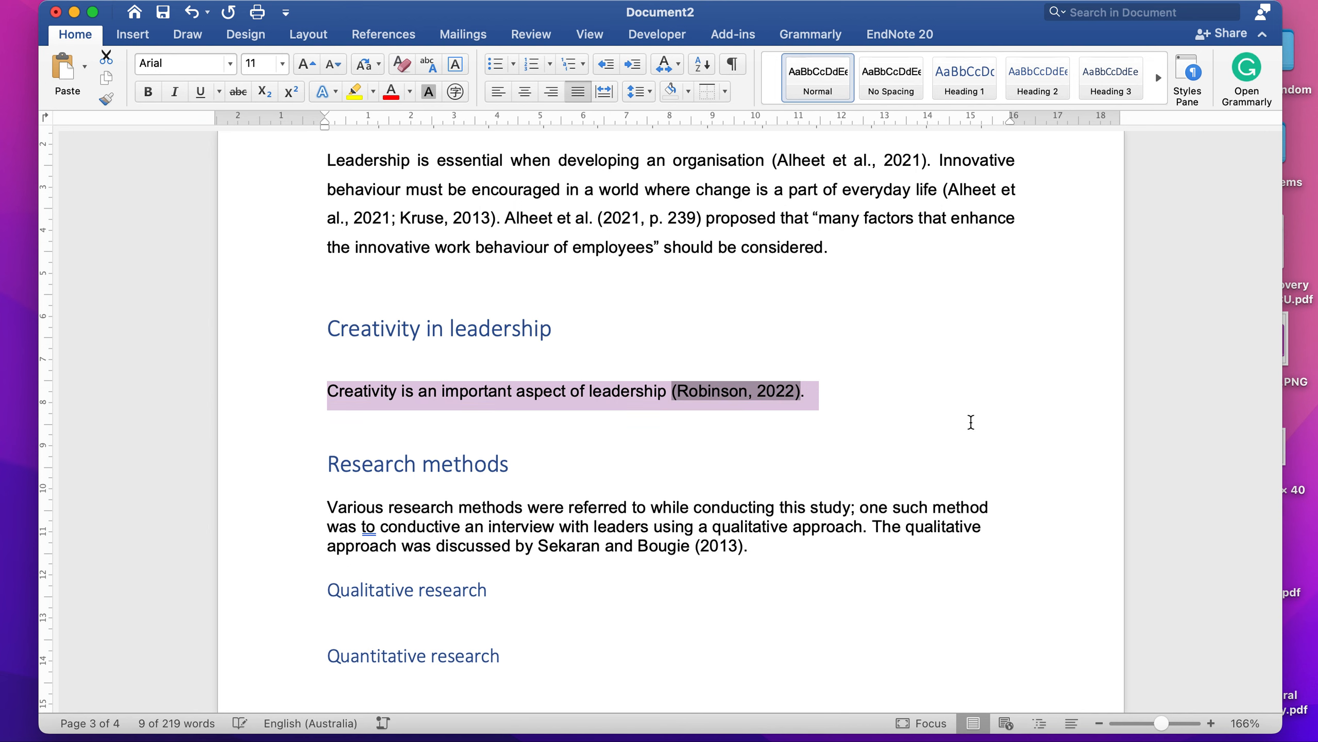
# Justify the Research methods paragraph with 1.5 line spacing
pyautogui.scroll(-3, 971, 424)
pyautogui.scroll(-1, 979, 428)
pyautogui.moveTo(758, 437); pyautogui.dragTo(325, 397)
pyautogui.click(577, 94)
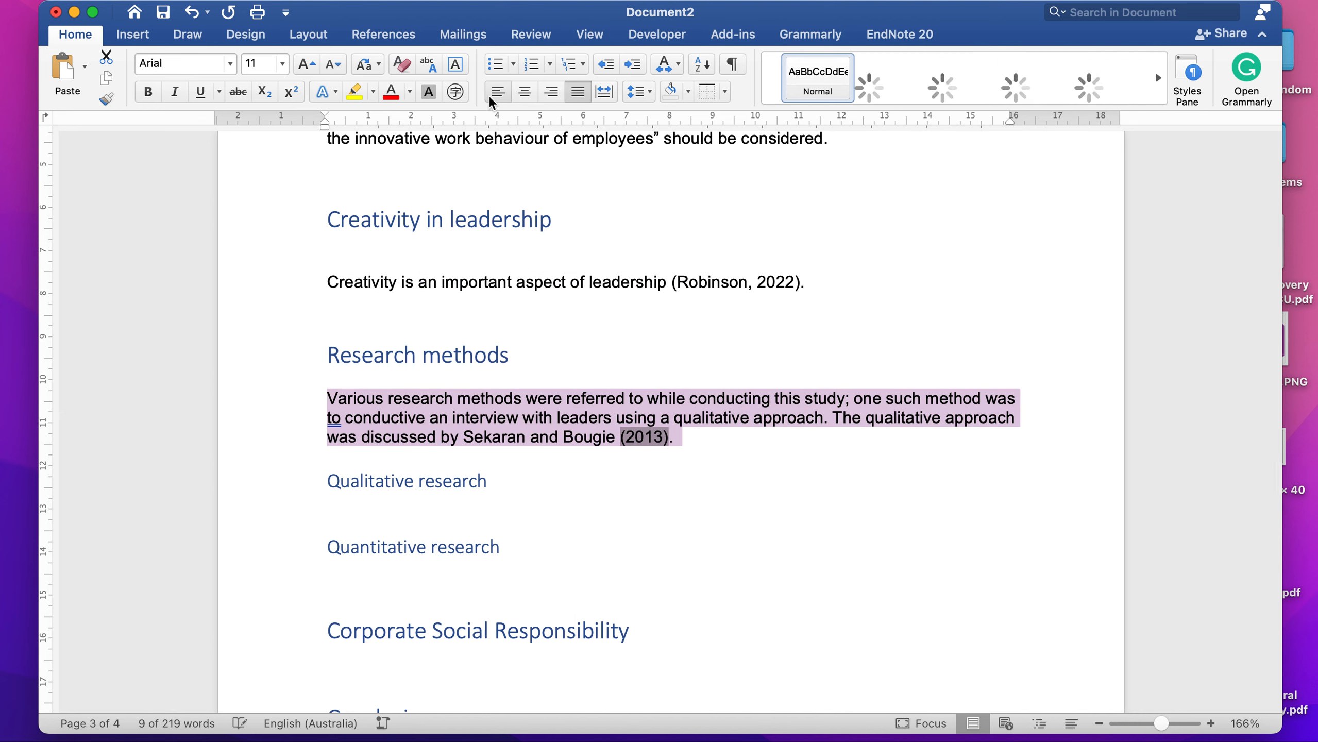
pyautogui.click(650, 90)
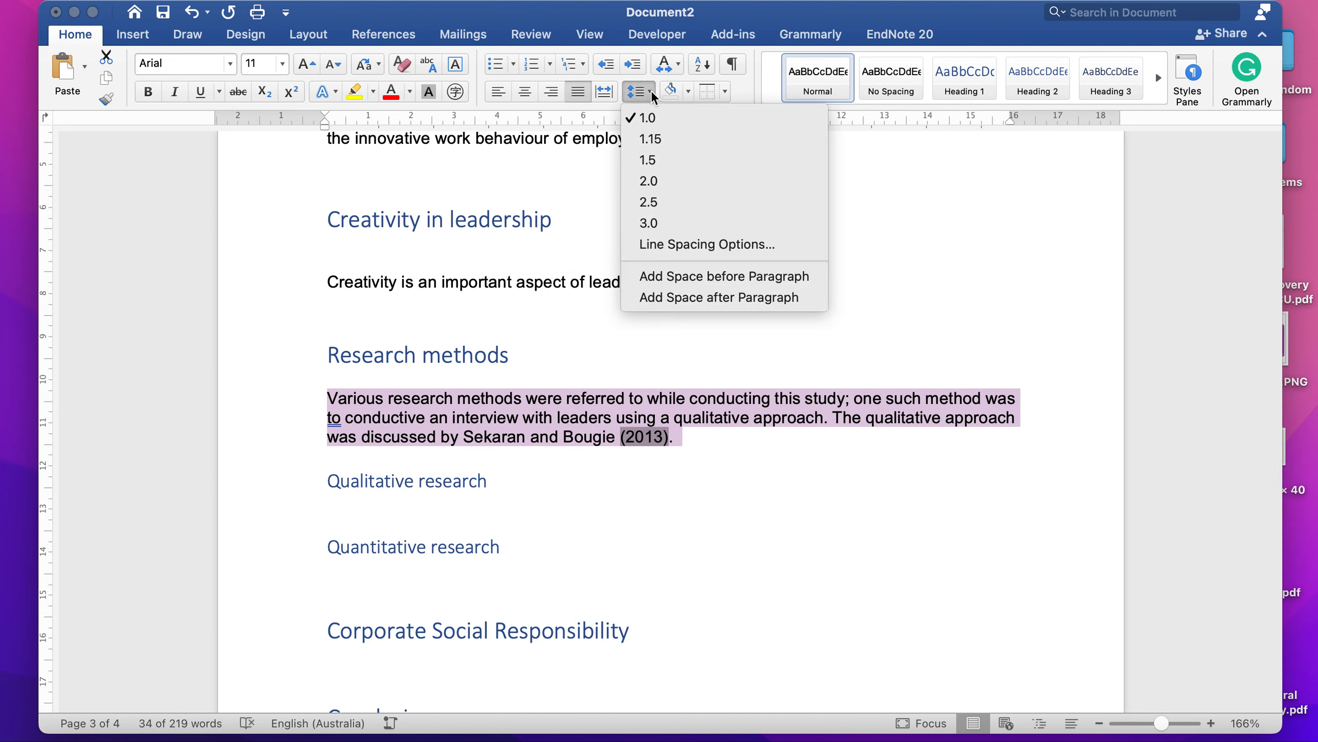
pyautogui.click(649, 159)
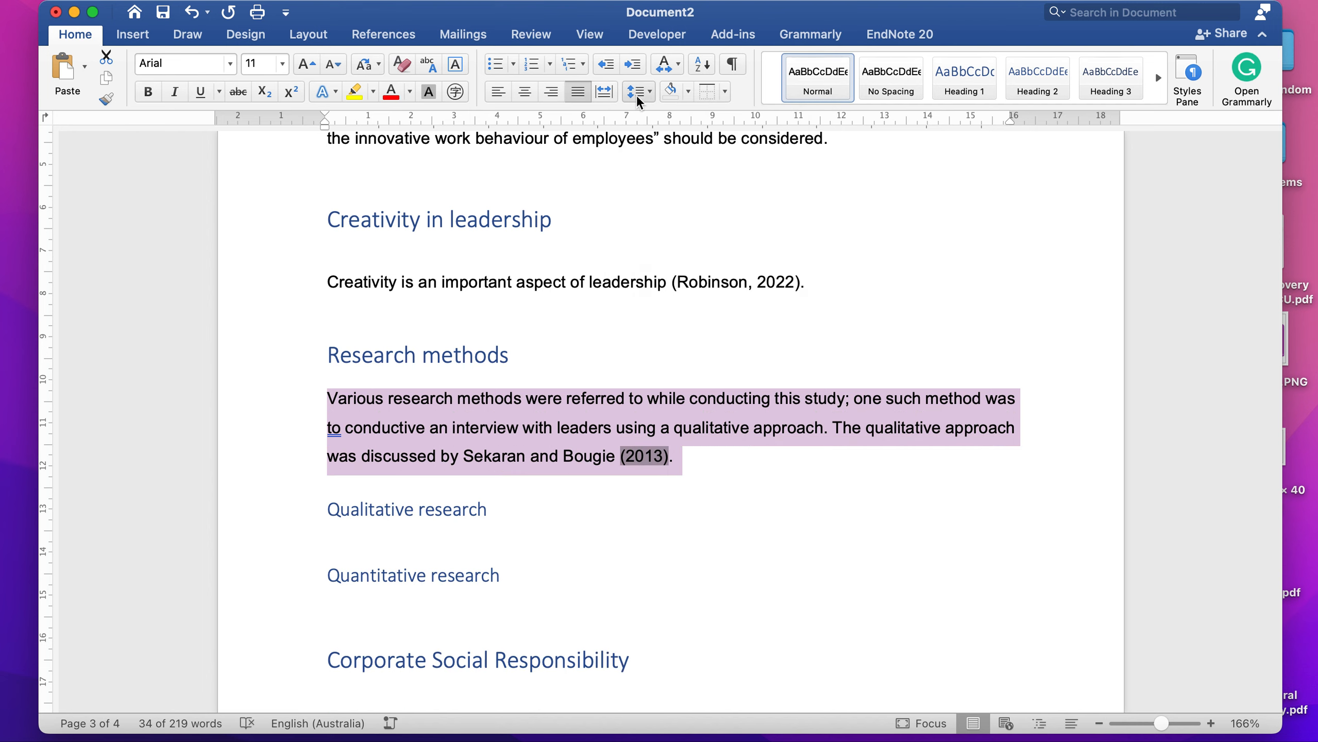
pyautogui.click(967, 530)
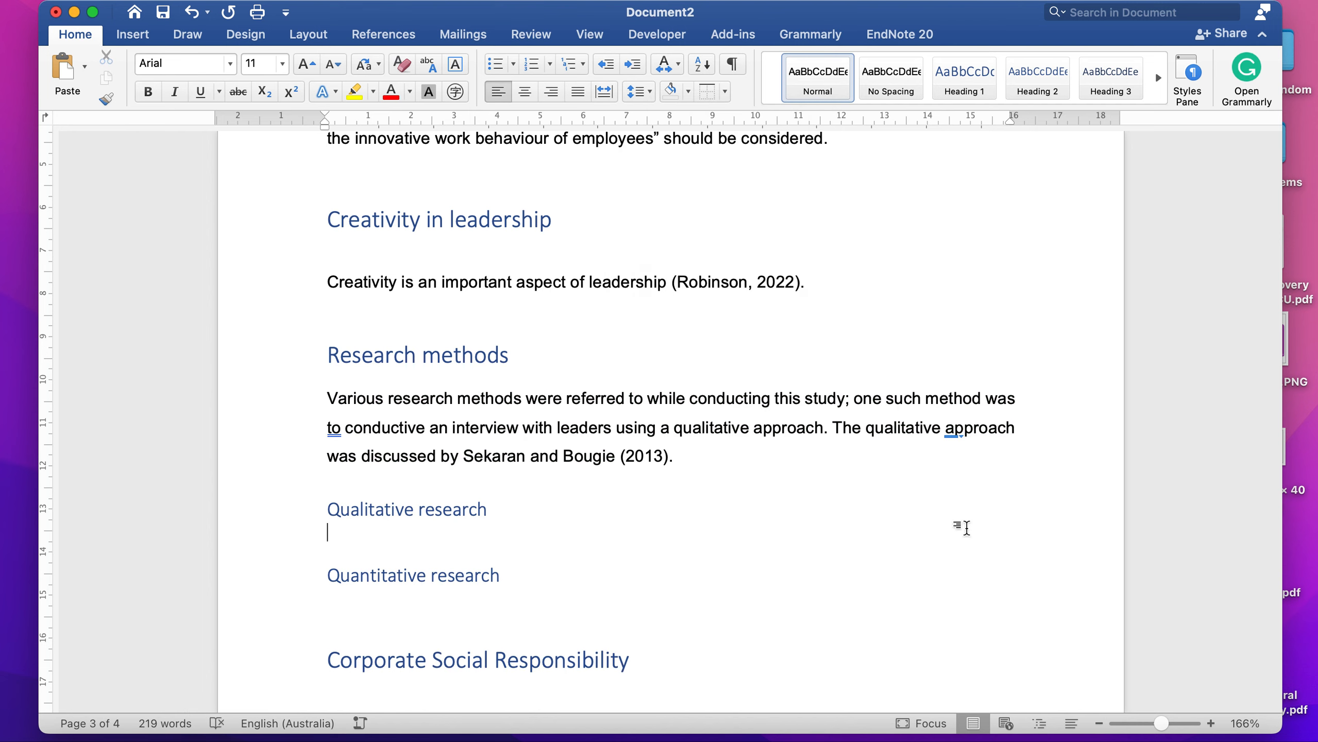
pyautogui.scroll(3, 967, 528)
pyautogui.scroll(1, 966, 528)
pyautogui.scroll(-5, 967, 528)
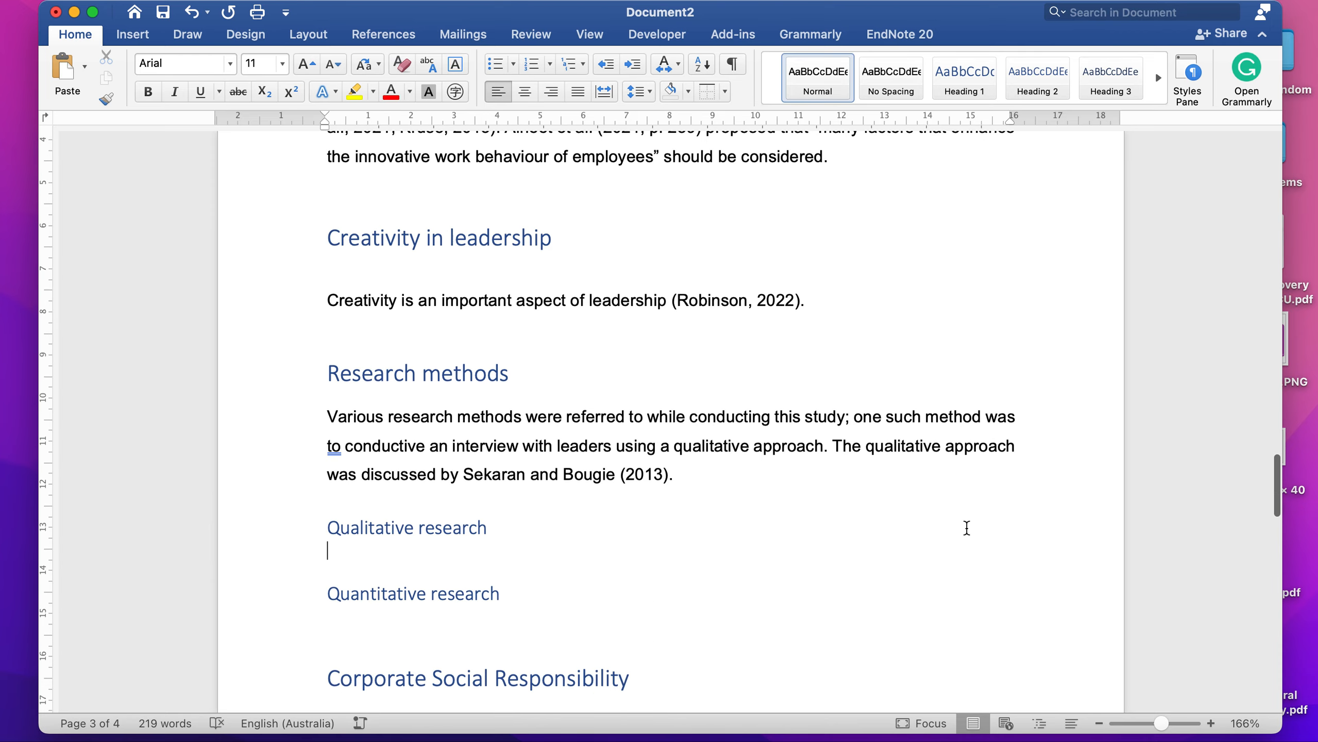
pyautogui.scroll(-2, 967, 527)
pyautogui.scroll(-12, 967, 528)
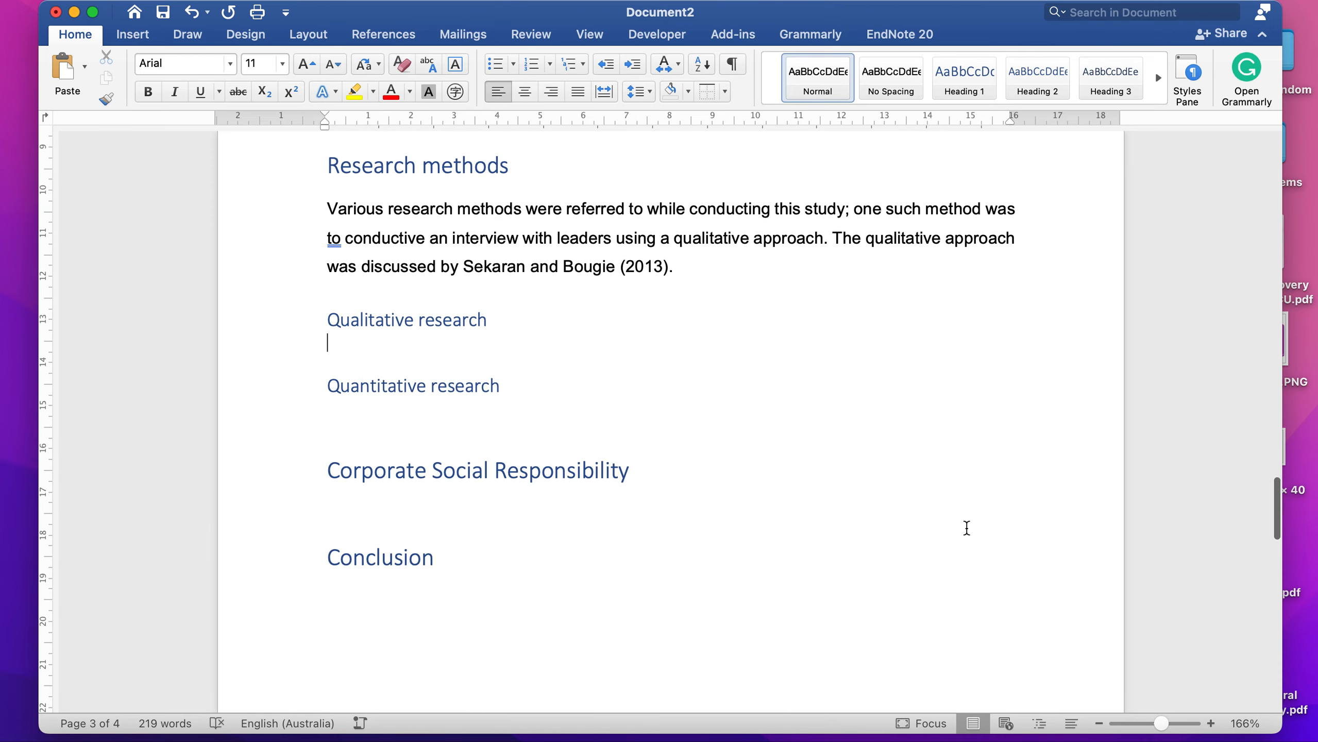
pyautogui.scroll(-3, 966, 527)
pyautogui.scroll(15, 966, 527)
pyautogui.scroll(8, 967, 527)
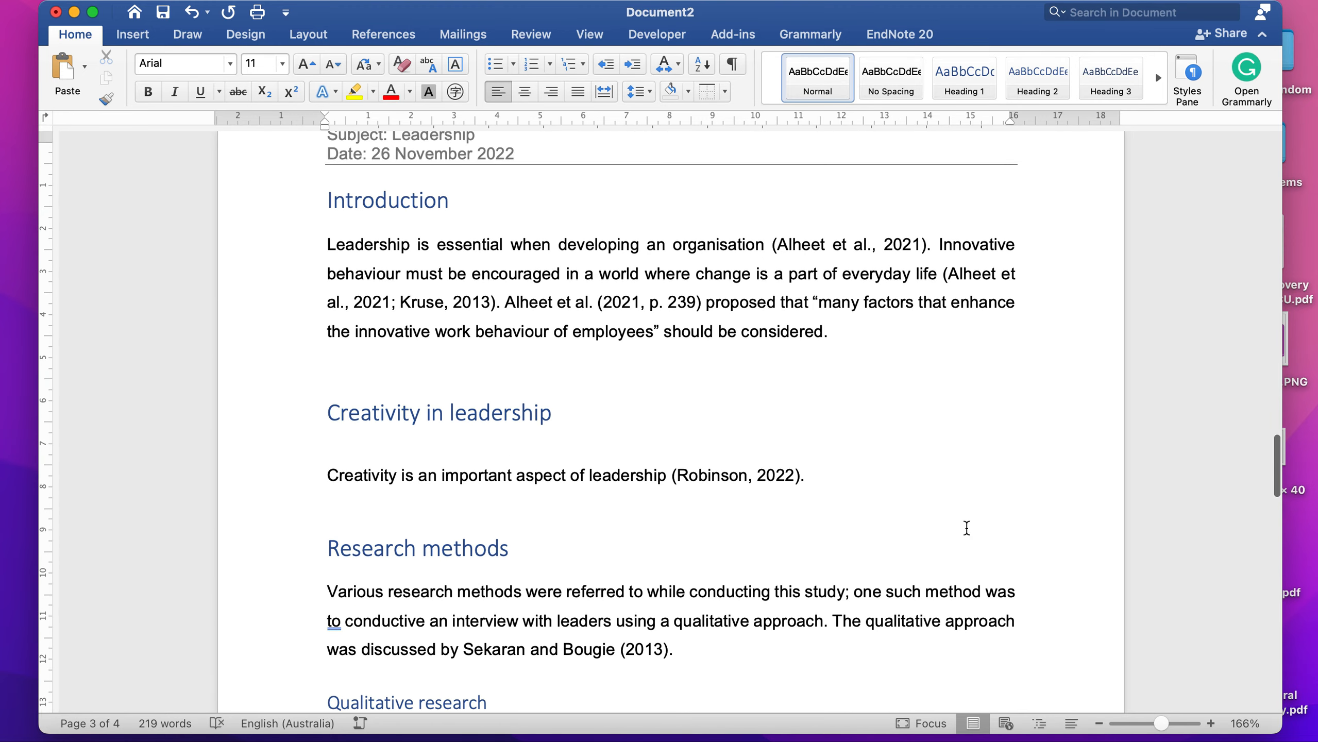
pyautogui.scroll(1, 966, 528)
# Add empty lines after the Introduction paragraph and start a screenshot capture of the diagram
pyautogui.click(850, 375)
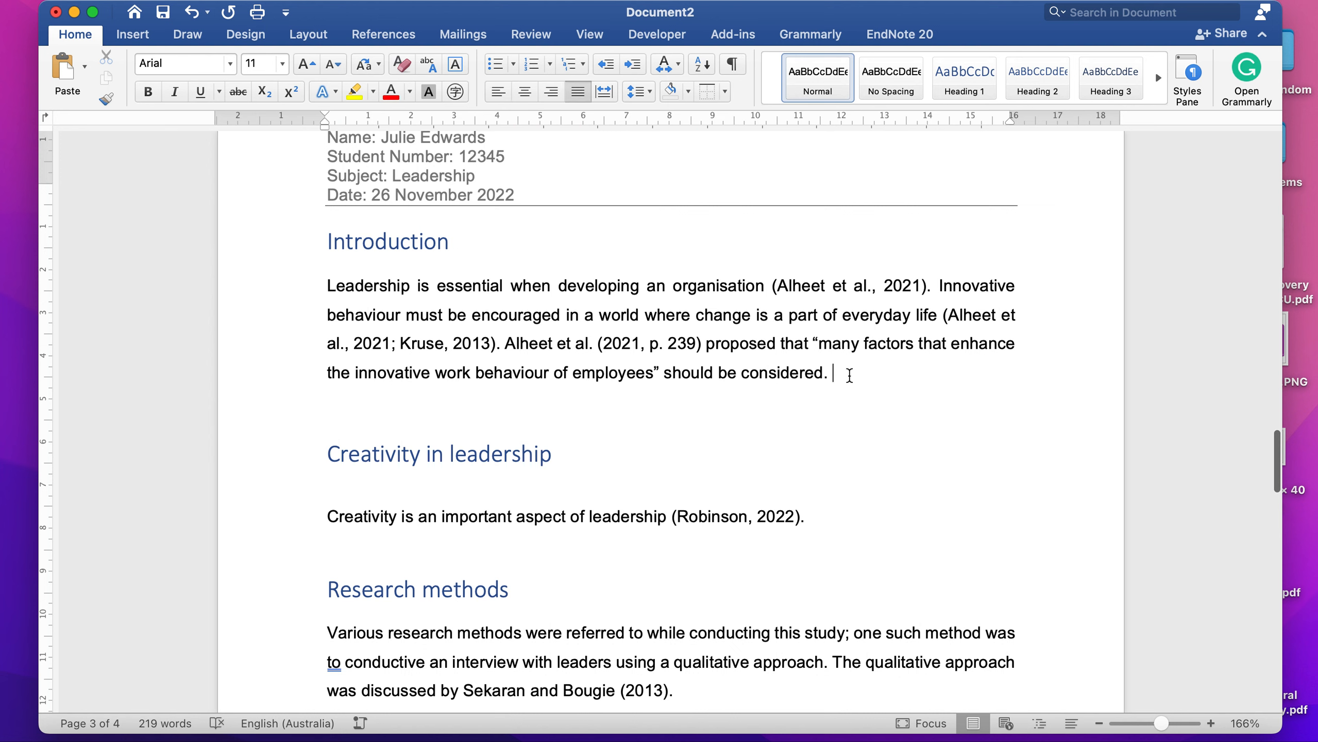
pyautogui.press('Return')
pyautogui.press('Return')
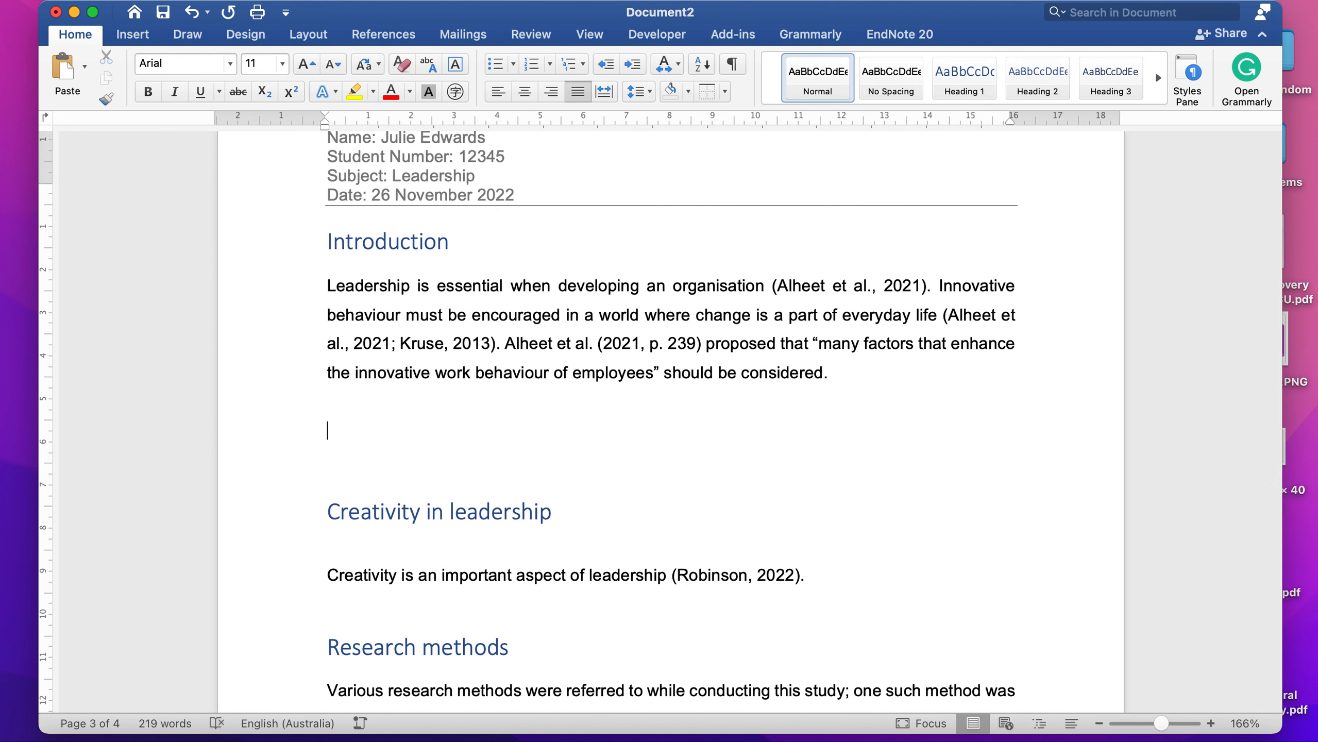
pyautogui.press('super+Tab')
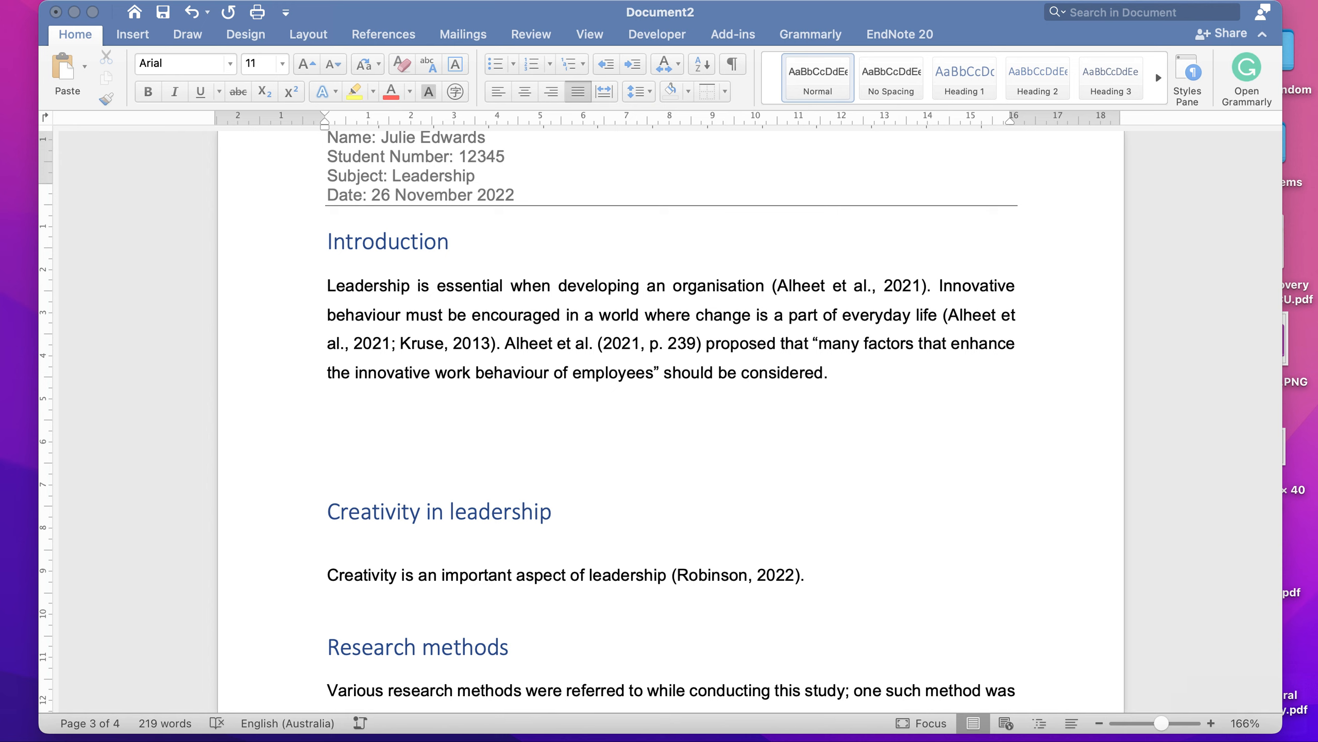
# Drop the captured Leadership Styles diagram below the Creativity in leadership heading, followed by an empty line
pyautogui.moveTo(1237, 705); pyautogui.dragTo(548, 416)
pyautogui.scroll(-5, 547, 436)
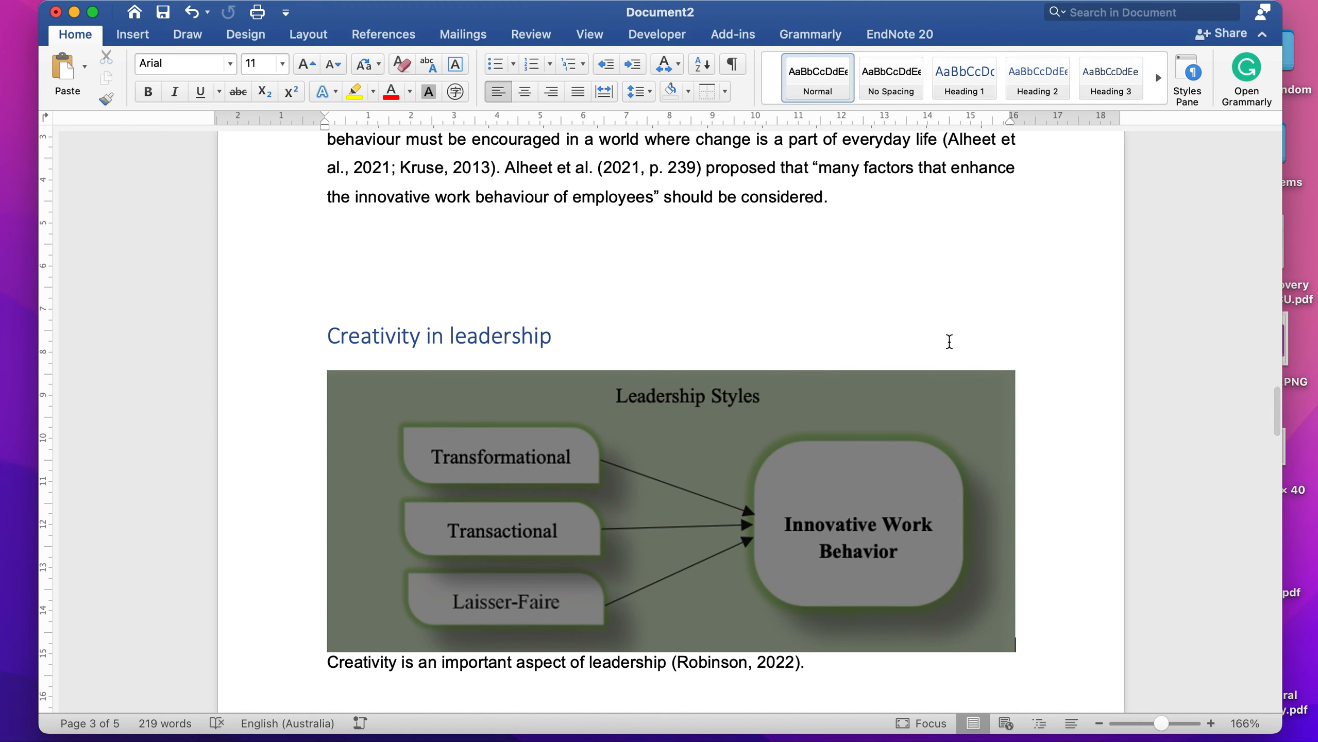
pyautogui.click(1020, 640)
pyautogui.press('Return')
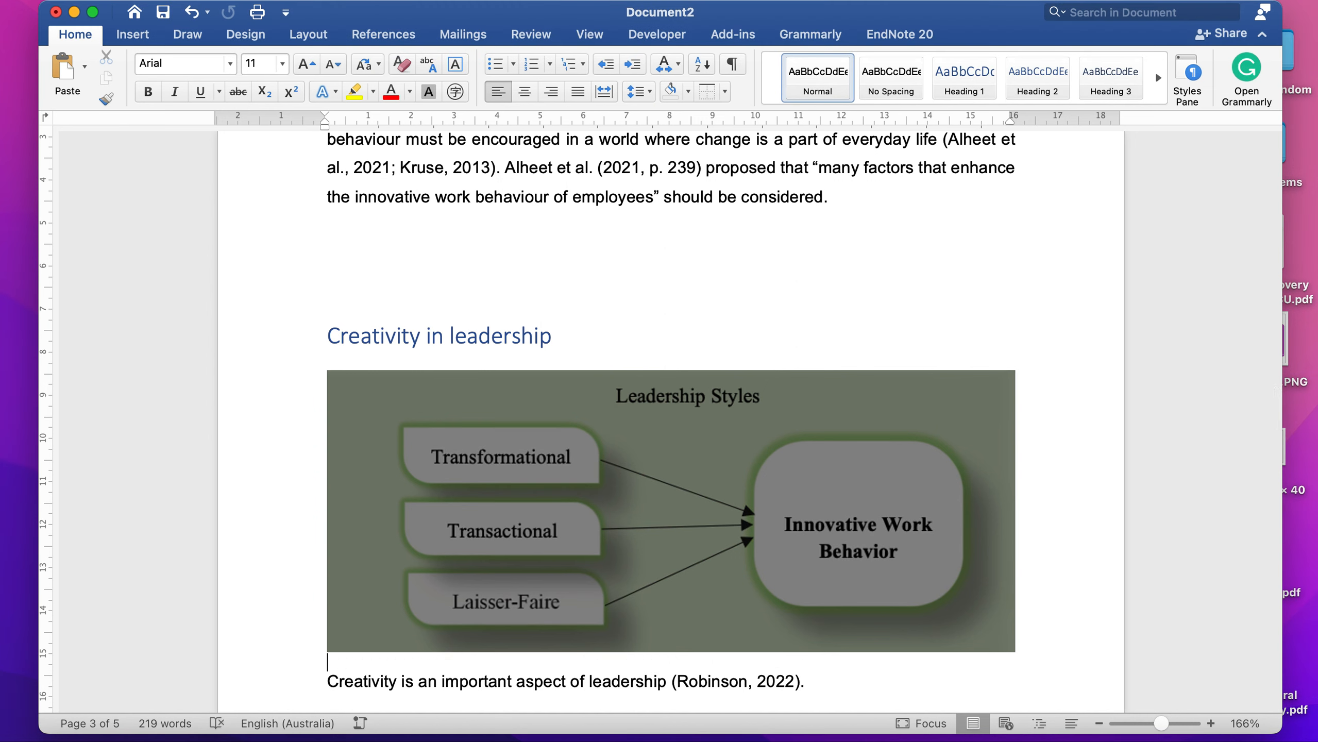